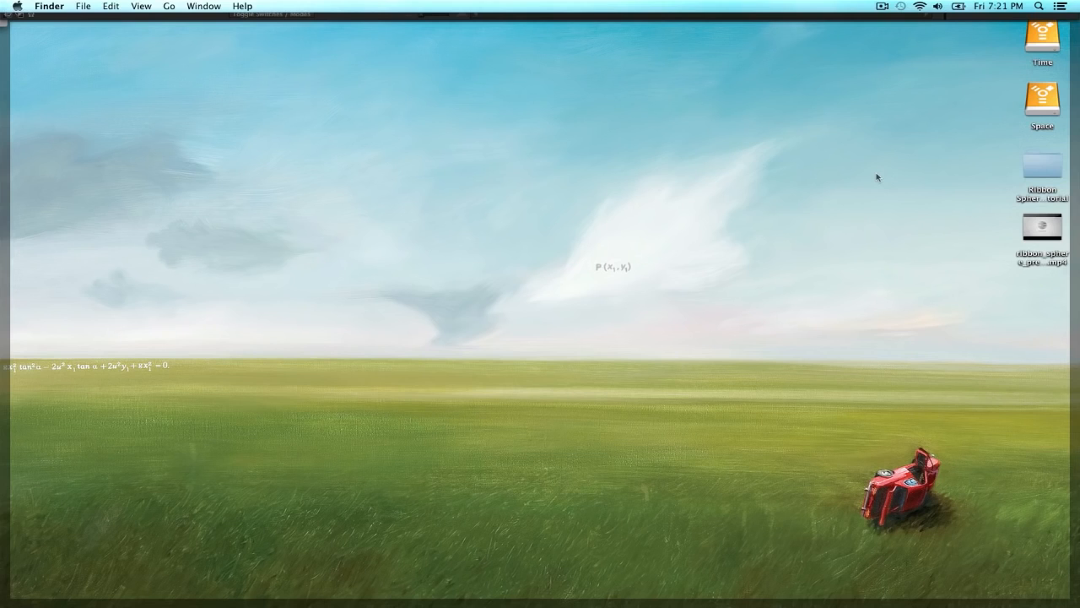
Preview the ribbon_sphere_preview.mp4 video from the desktop and close it after watching.
{"action": "left_click", "coordinate": [1028, 234]}
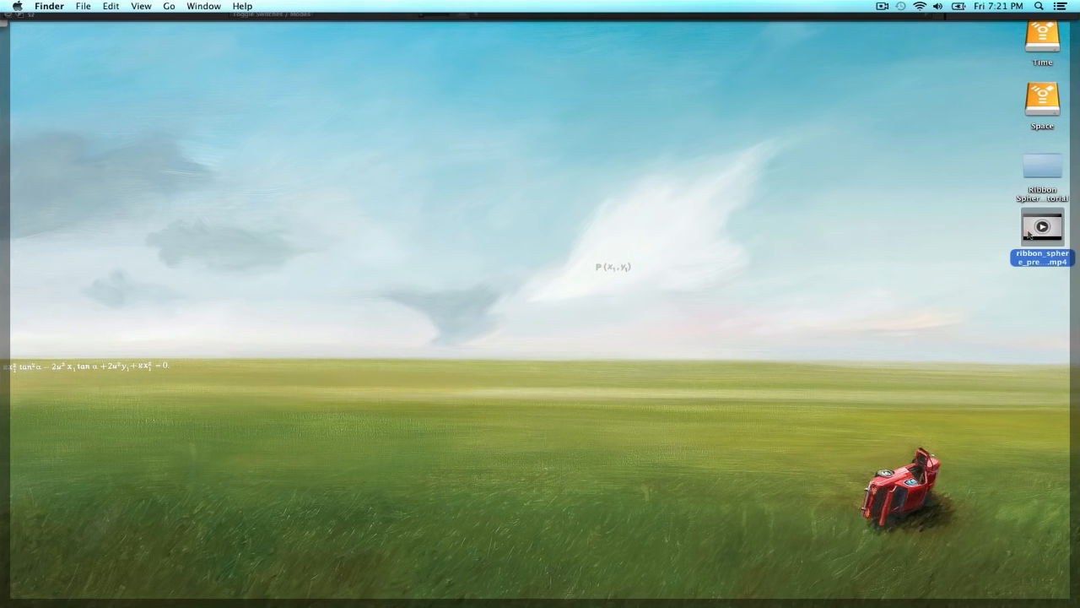
{"action": "key", "text": "space"}
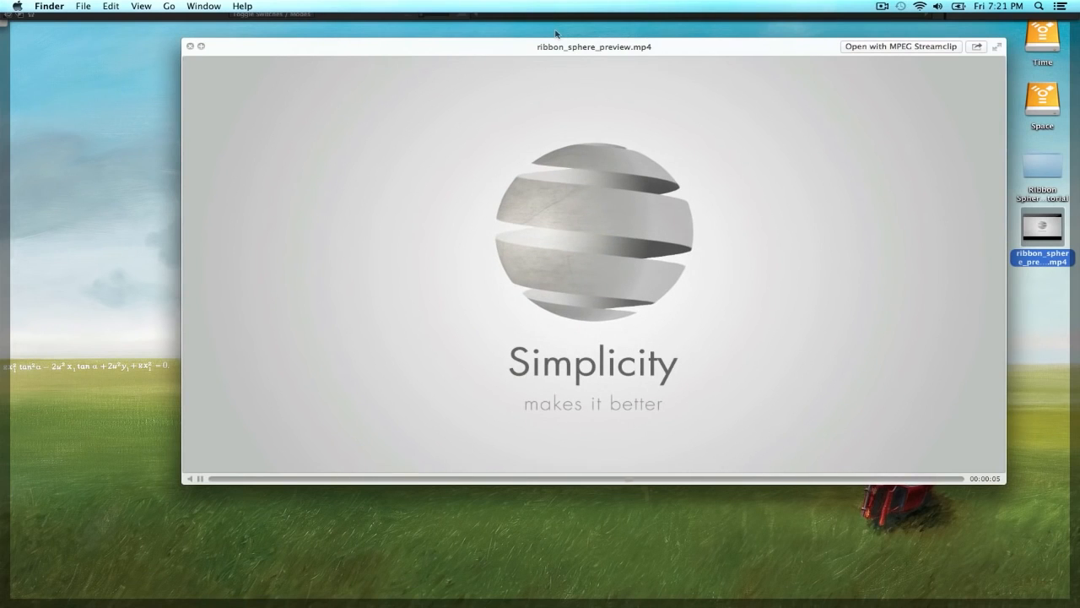
{"action": "left_click_drag", "start_coordinate": [508, 52], "coordinate": [430, 70]}
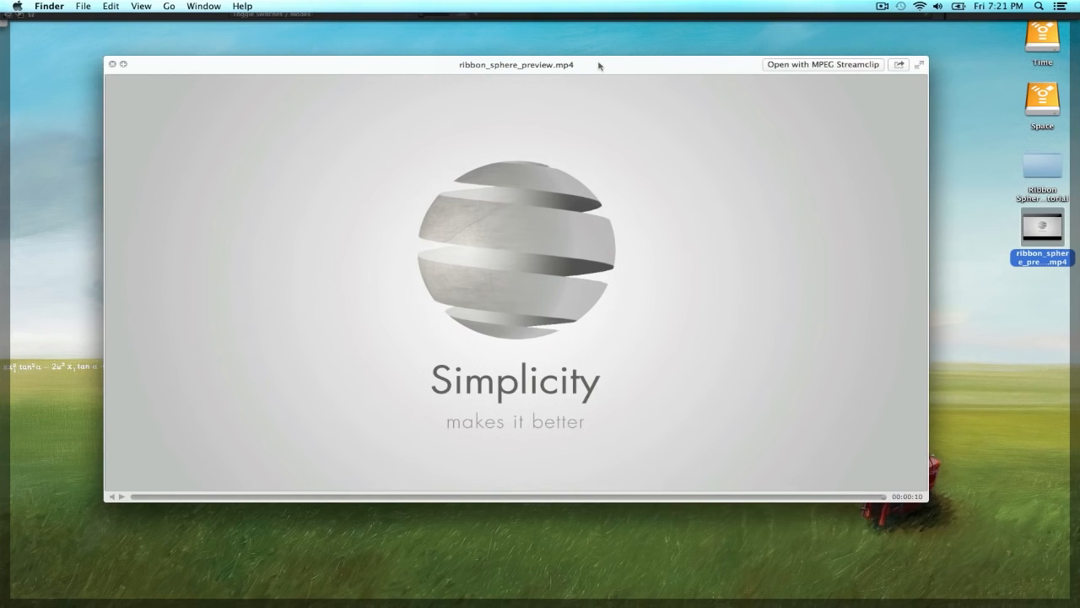
{"action": "left_click_drag", "start_coordinate": [599, 65], "coordinate": [603, 65]}
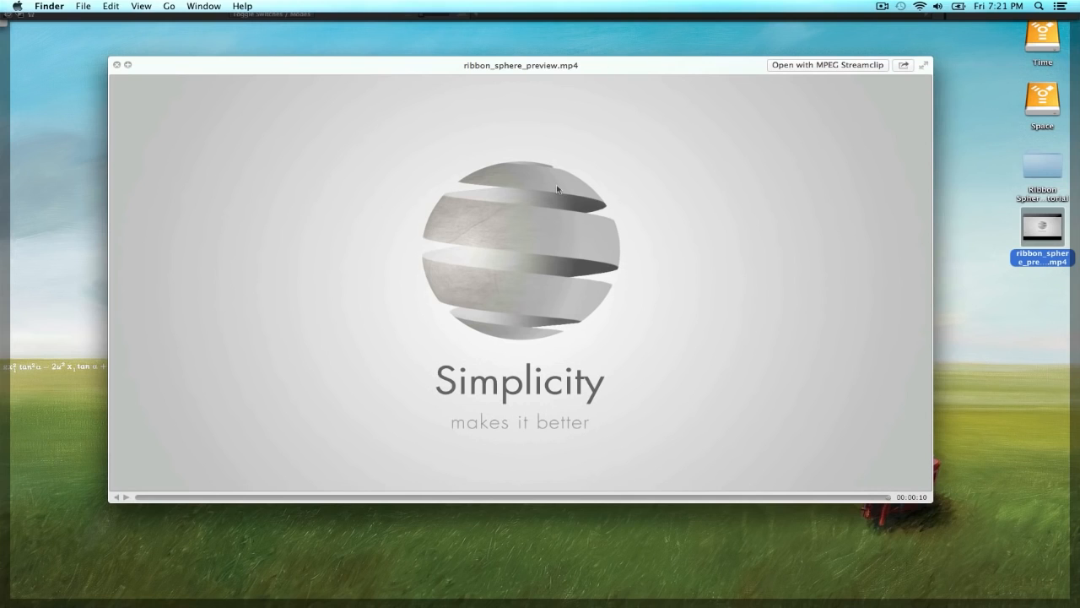
{"action": "key", "text": "space"}
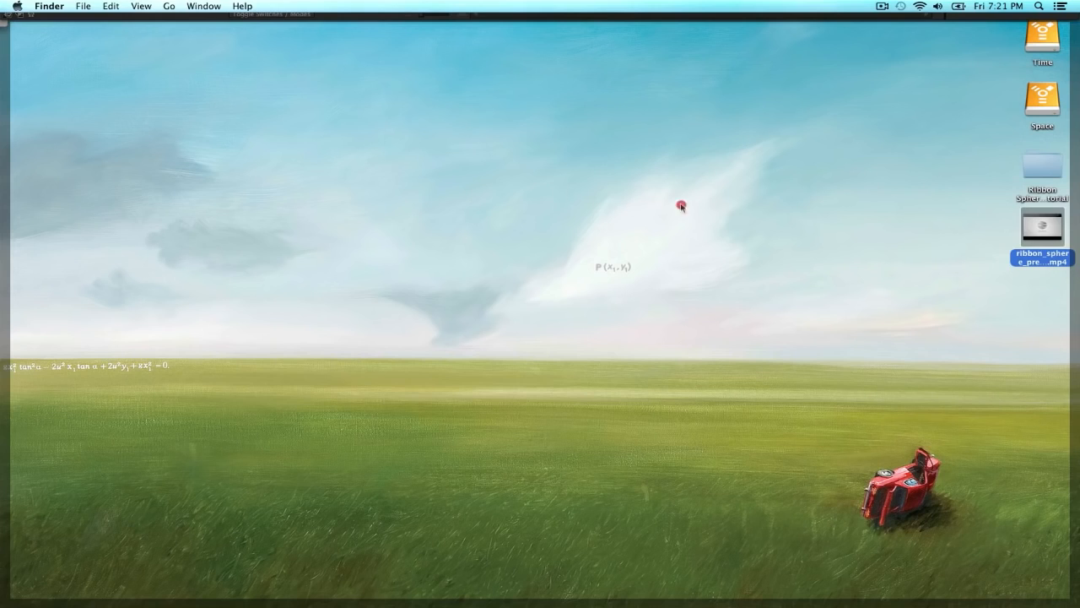
Switch to After Effects and create a composition named Comp 1 at 1280 x 720 px, 25 fps and 10 seconds long.
{"action": "left_click", "coordinate": [679, 208]}
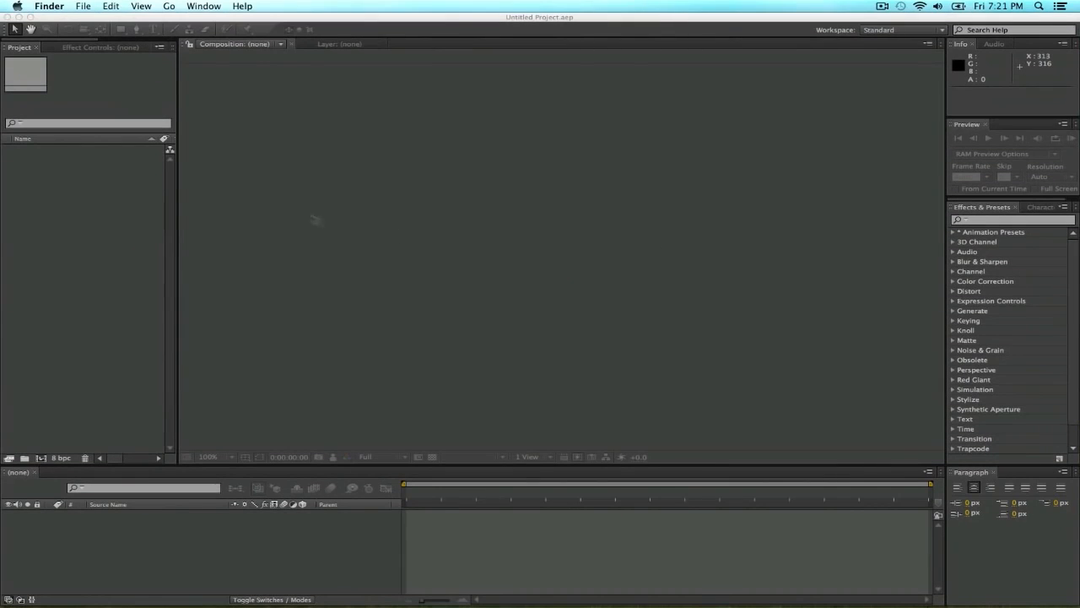
{"action": "left_click", "coordinate": [141, 159]}
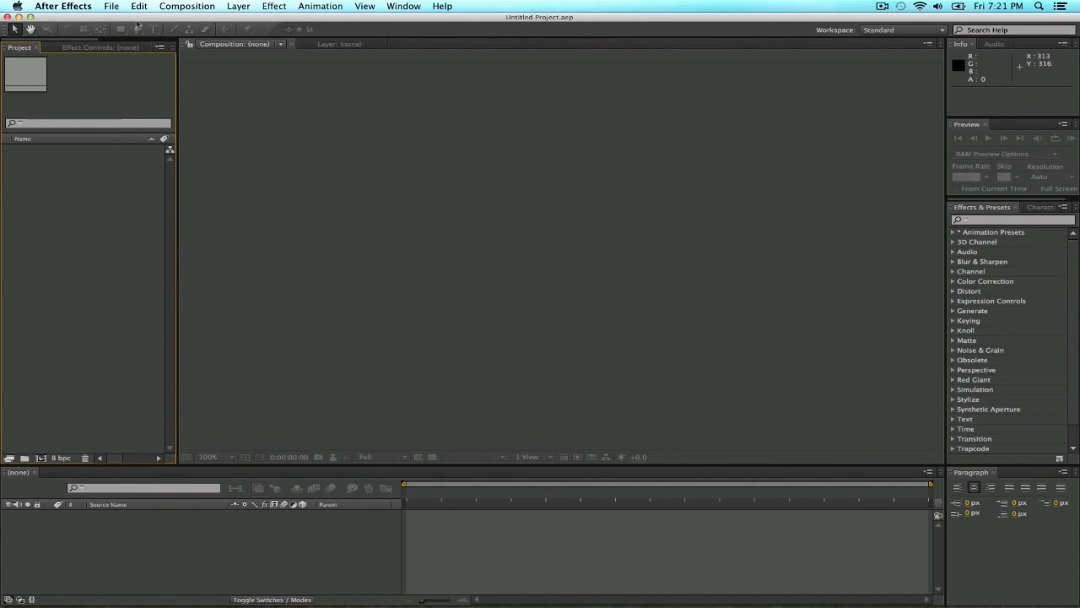
{"action": "left_click", "coordinate": [181, 7]}
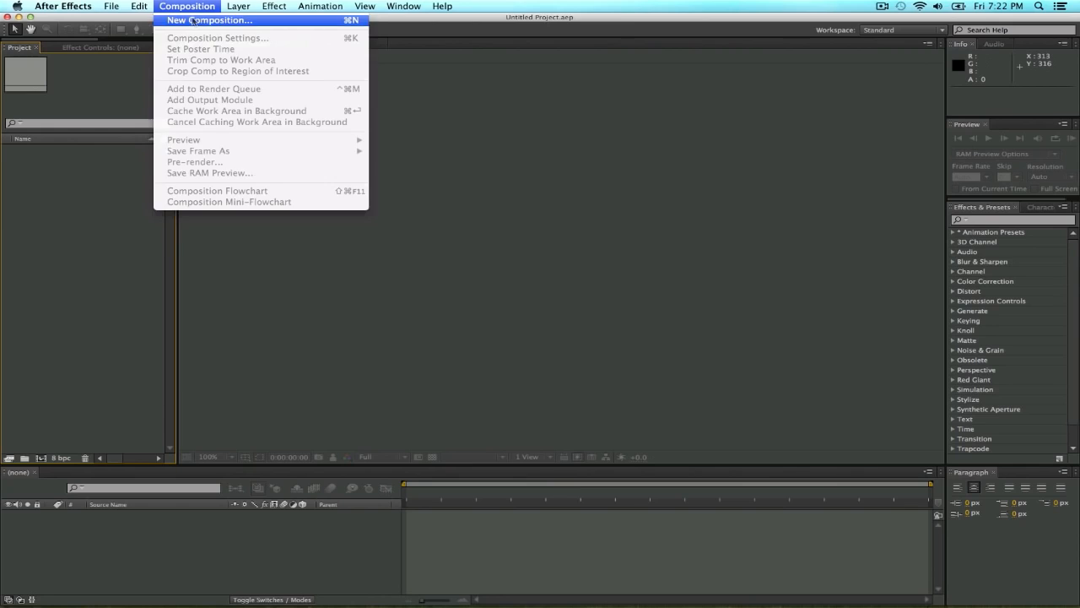
{"action": "left_click", "coordinate": [194, 20]}
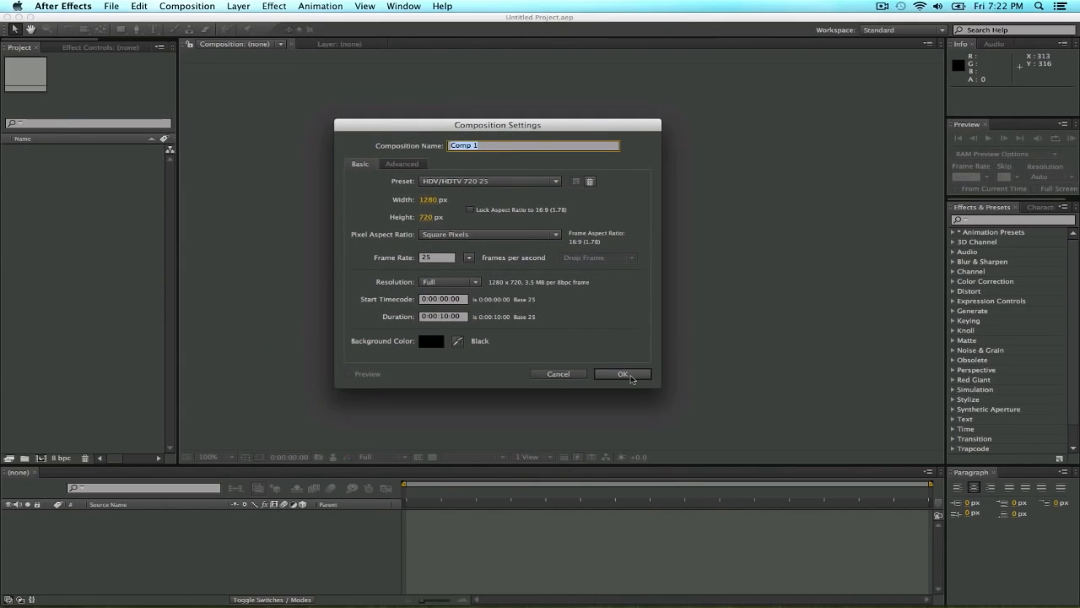
{"action": "left_click", "coordinate": [630, 377]}
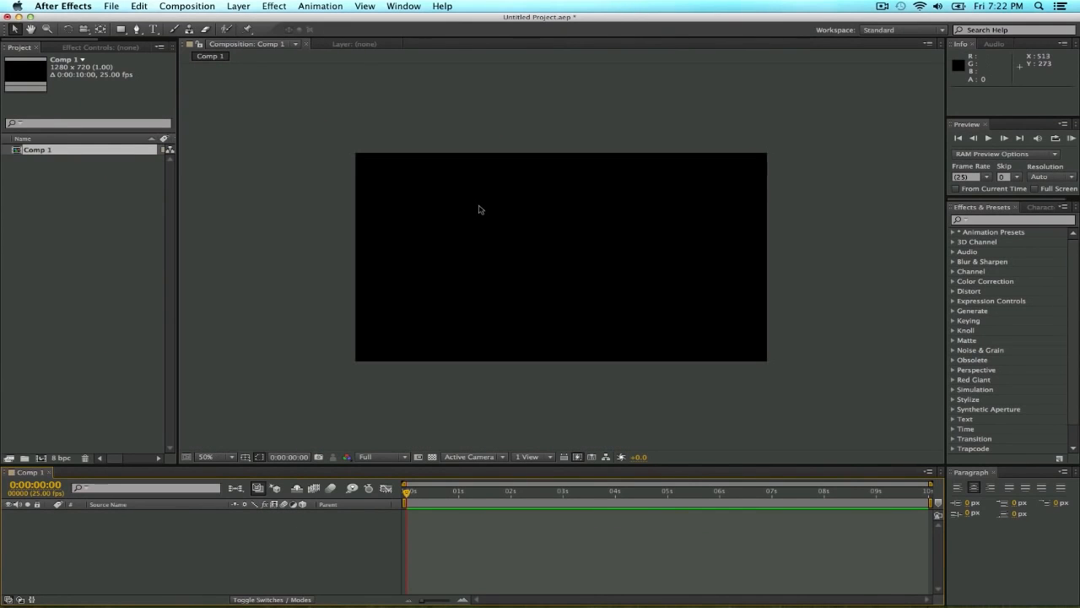
Draw a blue rounded rectangle strip about 105 px high along the composition's upper edge, extending past both sides of the frame.
{"action": "left_click", "coordinate": [120, 30]}
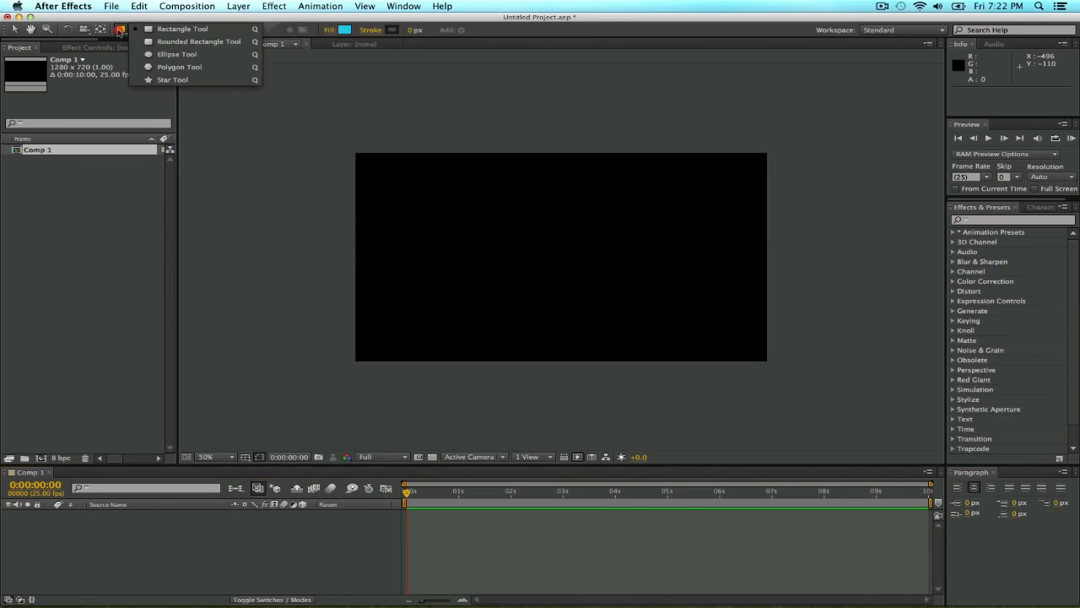
{"action": "left_click", "coordinate": [154, 41]}
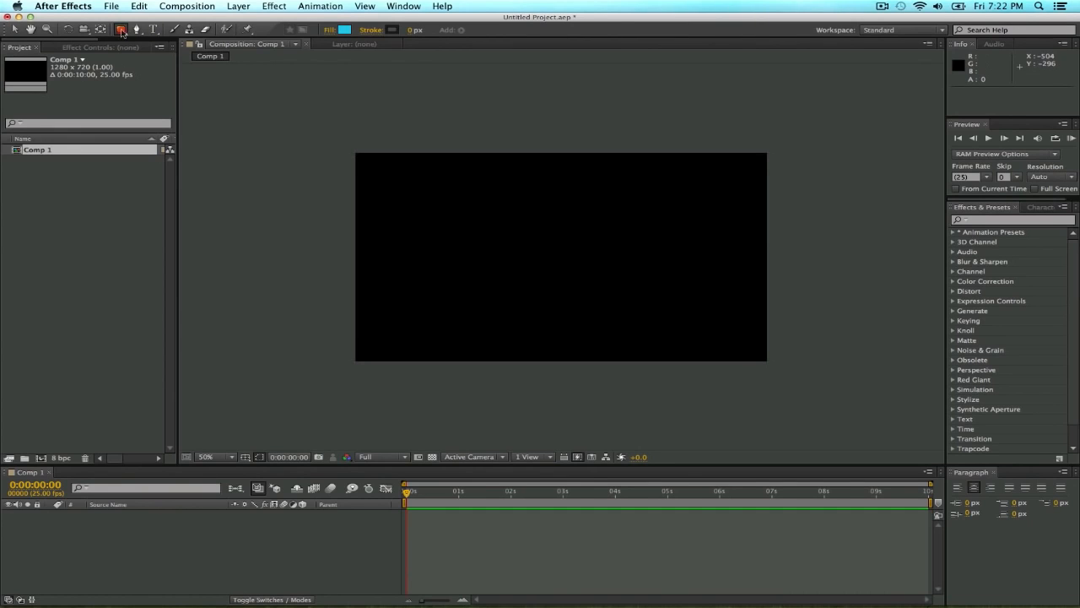
{"action": "left_click", "coordinate": [121, 30]}
{"action": "left_click", "coordinate": [184, 42]}
{"action": "left_click_drag", "start_coordinate": [337, 154], "coordinate": [782, 182]}
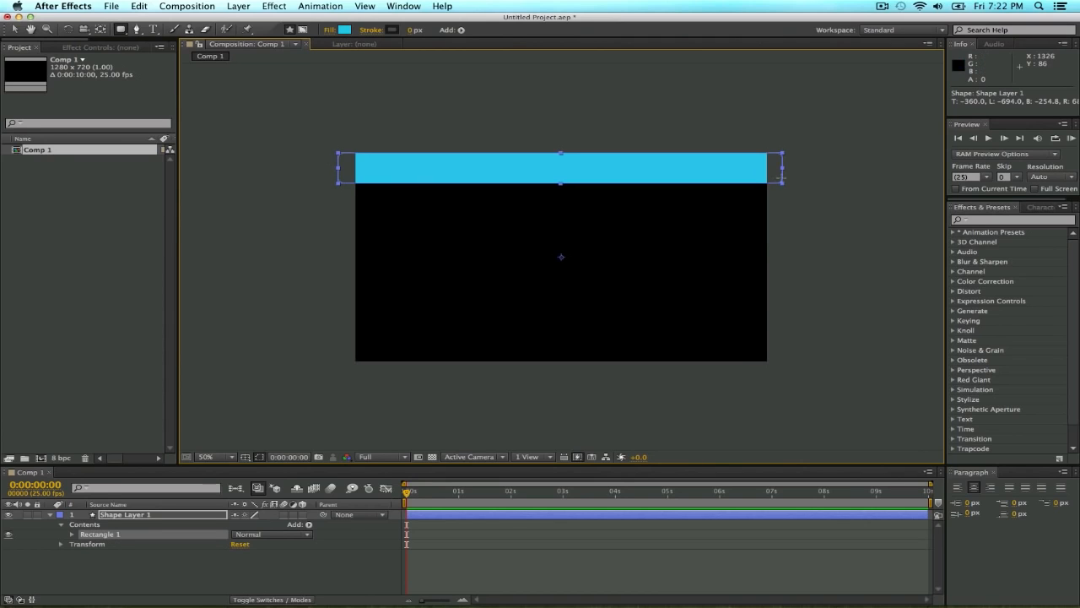
{"action": "left_click", "coordinate": [16, 29]}
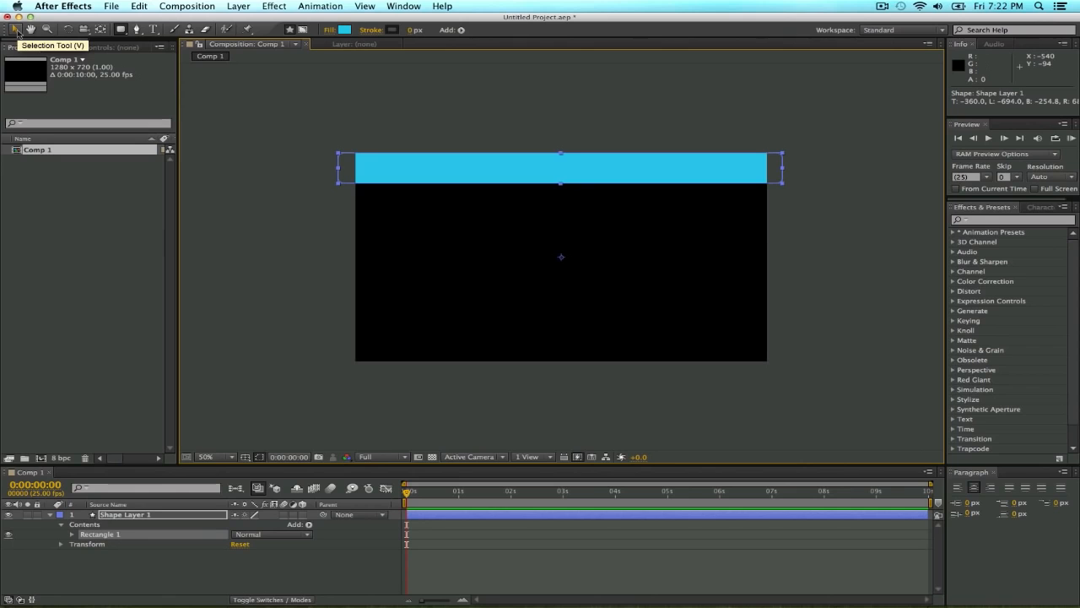
{"action": "left_click", "coordinate": [17, 31]}
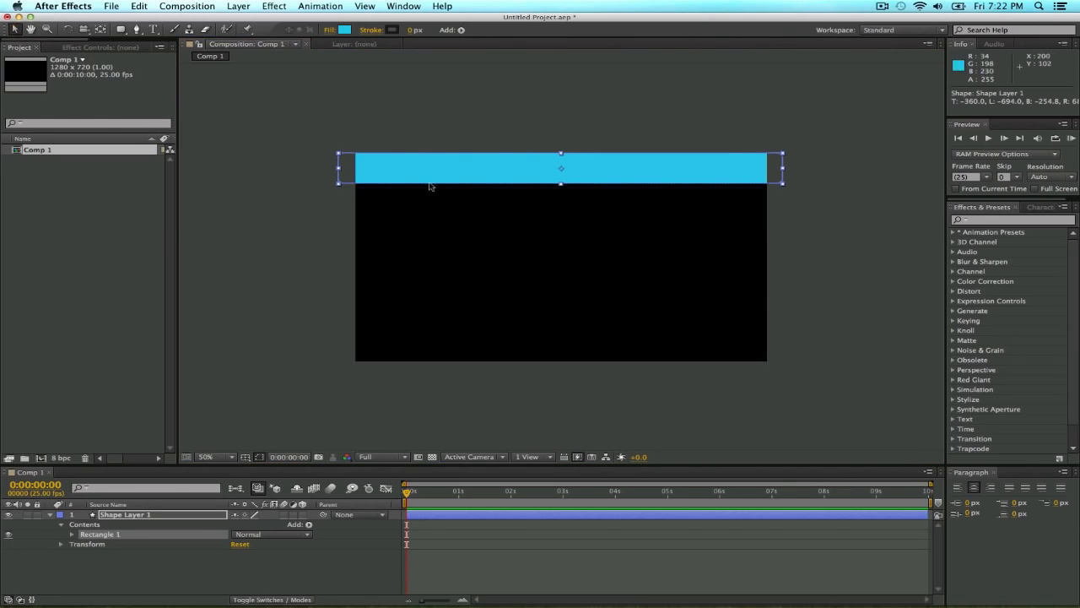
Find the Linear Wipe transition effect and apply it to Shape Layer 1.
{"action": "left_click", "coordinate": [981, 222]}
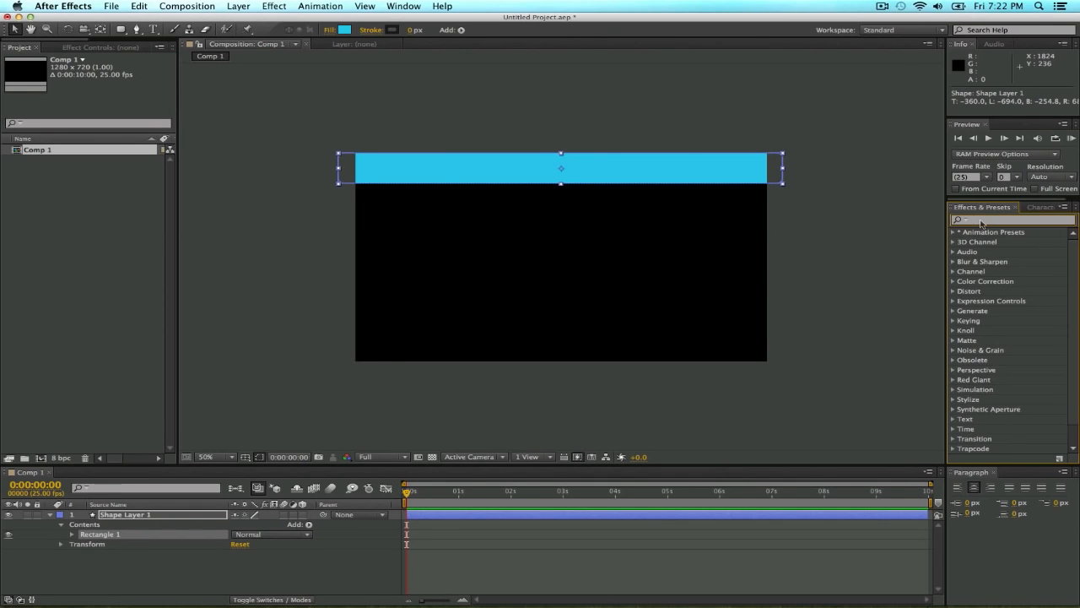
{"action": "type", "text": "linear wi"}
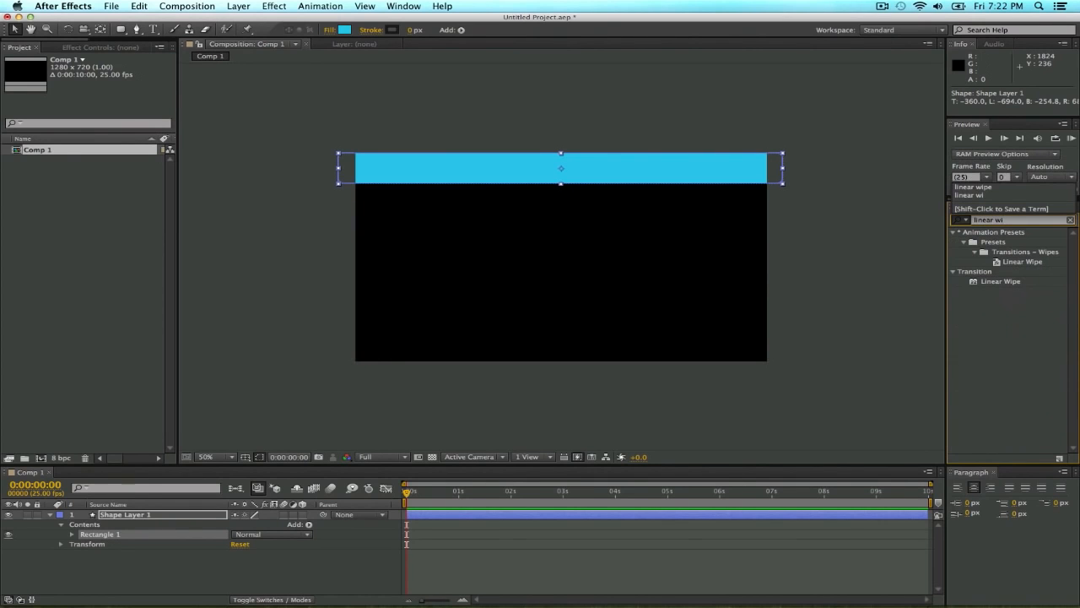
{"action": "left_click_drag", "start_coordinate": [988, 281], "coordinate": [213, 512]}
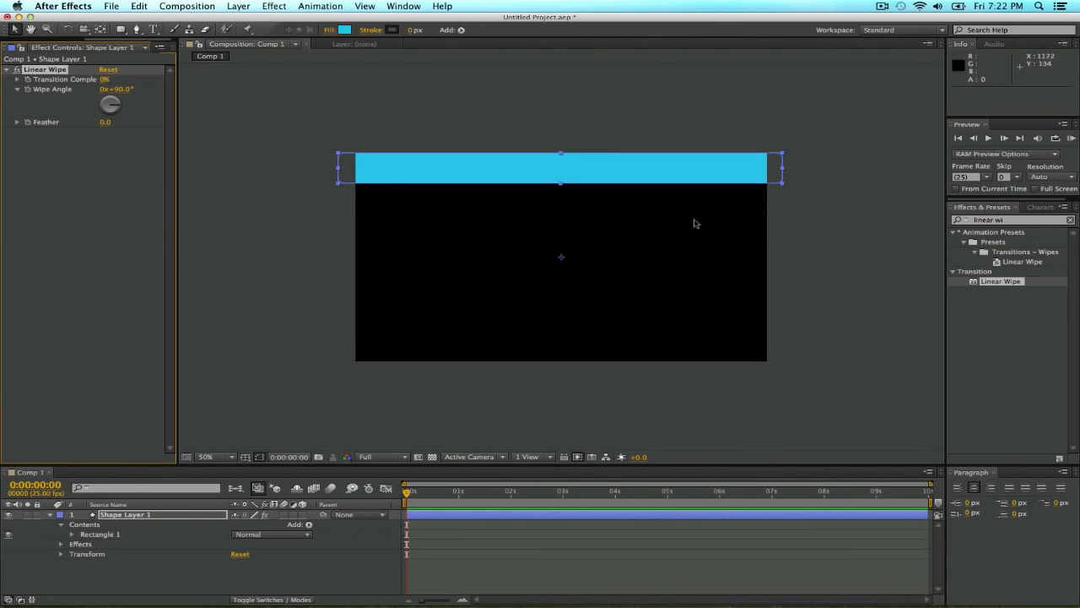
Keyframe the Linear Wipe's Transition Completion at 100% at 0 seconds and 0% at 1 second.
{"action": "left_click_drag", "start_coordinate": [430, 495], "coordinate": [377, 496]}
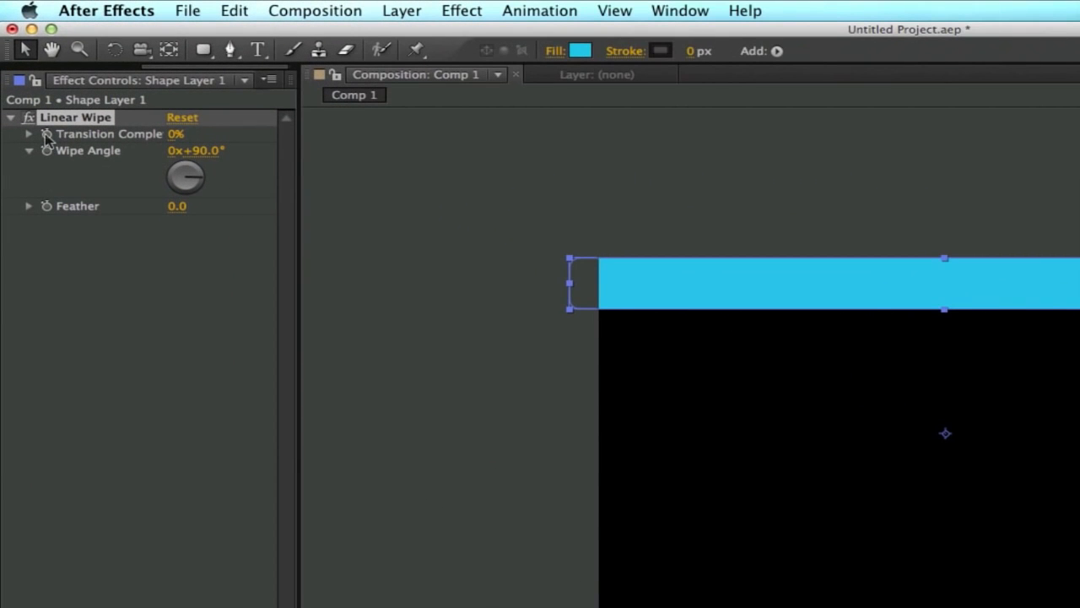
{"action": "left_click", "coordinate": [173, 134]}
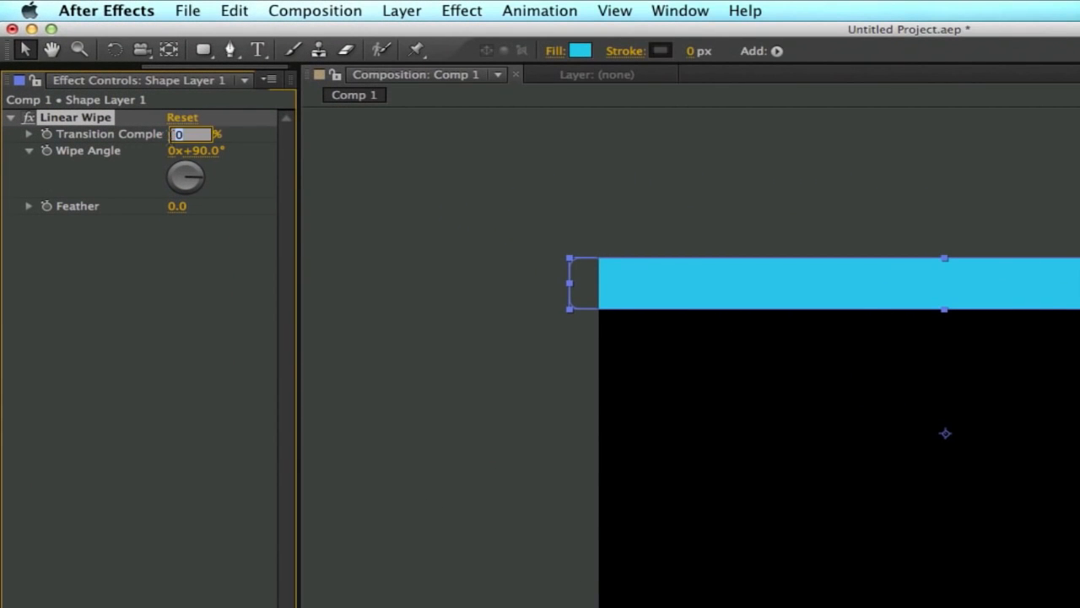
{"action": "type", "text": "100"}
{"action": "key", "text": "Return"}
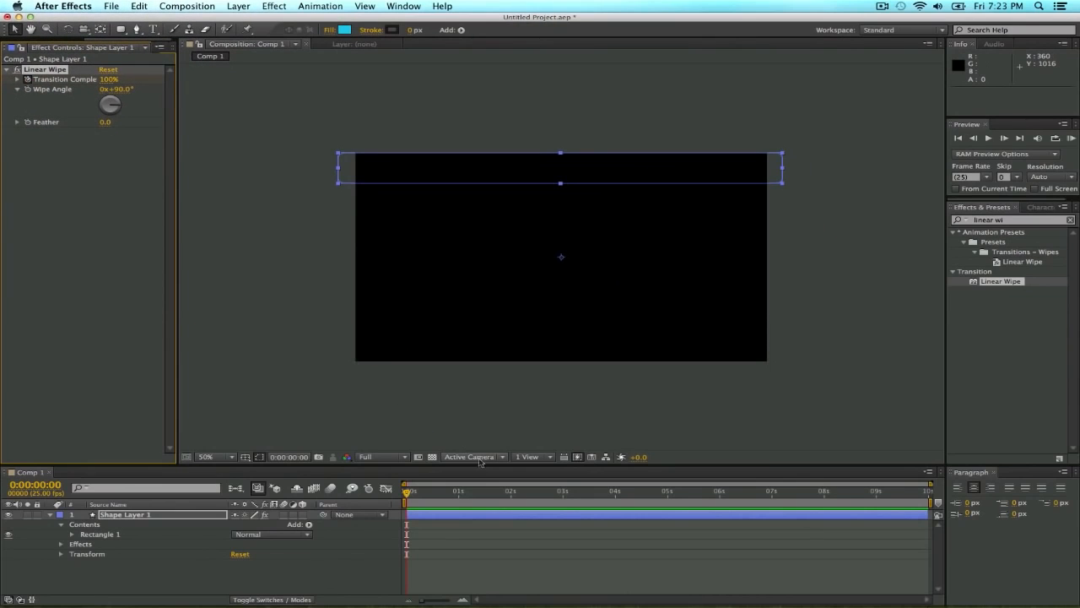
{"action": "left_click", "coordinate": [460, 492]}
{"action": "left_click_drag", "start_coordinate": [460, 496], "coordinate": [459, 497]}
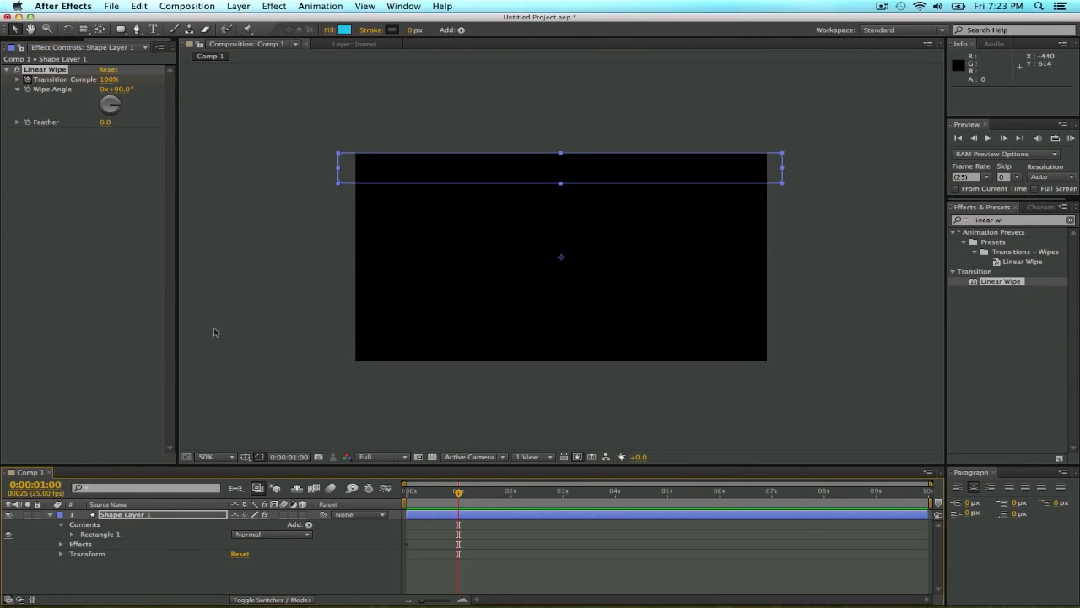
{"action": "left_click", "coordinate": [108, 80]}
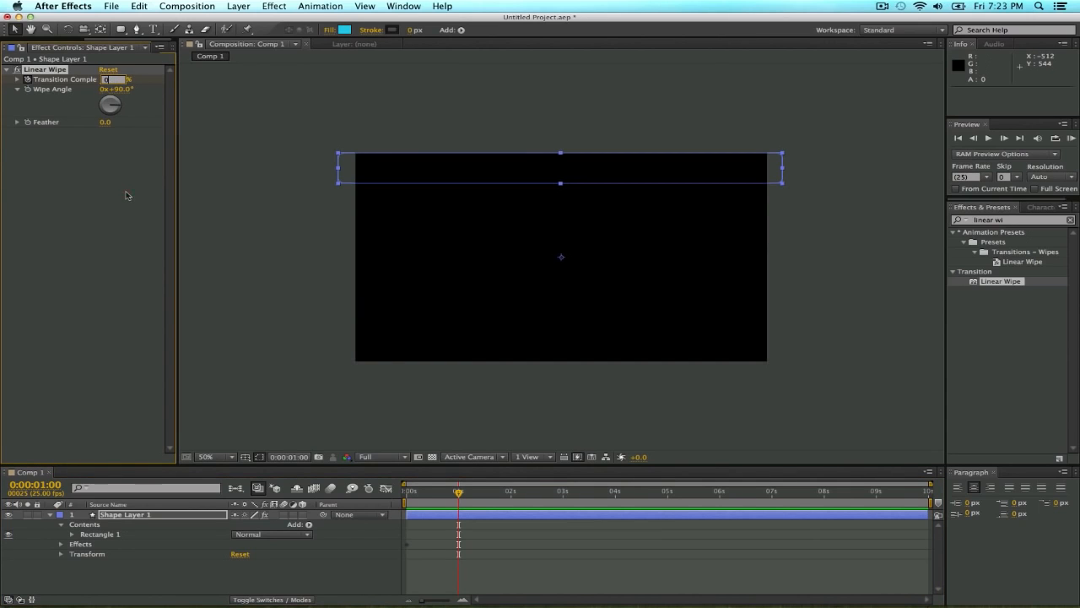
{"action": "left_click", "coordinate": [126, 195]}
Set the Linear Wipe's Wipe Angle to 45° and check the transition partway through the first second.
{"action": "mouse_move", "coordinate": [424, 495]}
{"action": "left_mouse_down"}
{"action": "mouse_move", "coordinate": [403, 496]}
{"action": "mouse_move", "coordinate": [458, 498]}
{"action": "mouse_move", "coordinate": [422, 497]}
{"action": "mouse_move", "coordinate": [456, 497]}
{"action": "mouse_move", "coordinate": [433, 497]}
{"action": "left_mouse_up"}
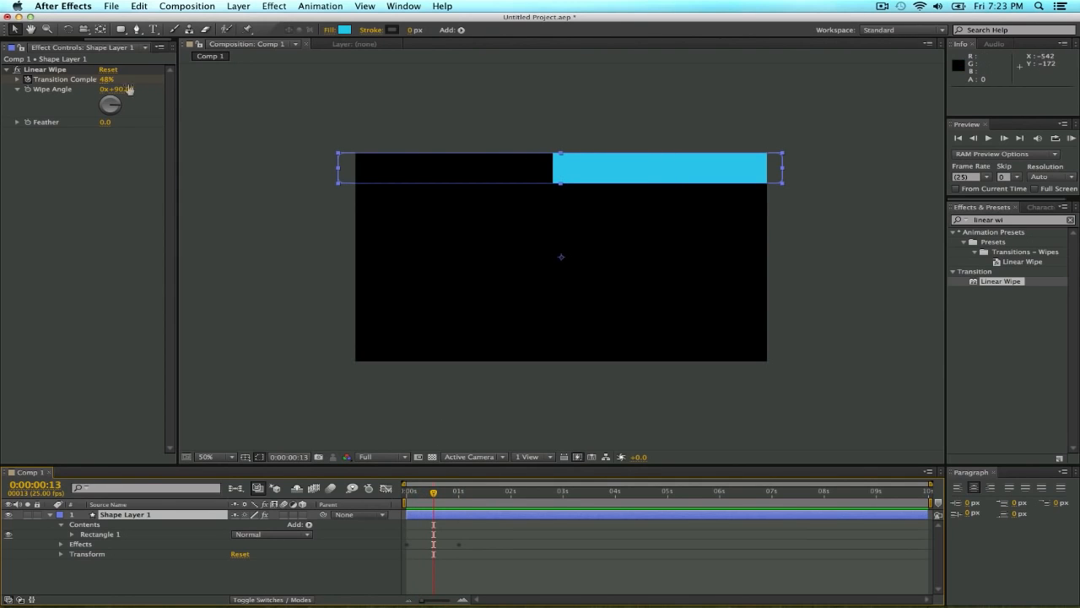
{"action": "left_click", "coordinate": [122, 90]}
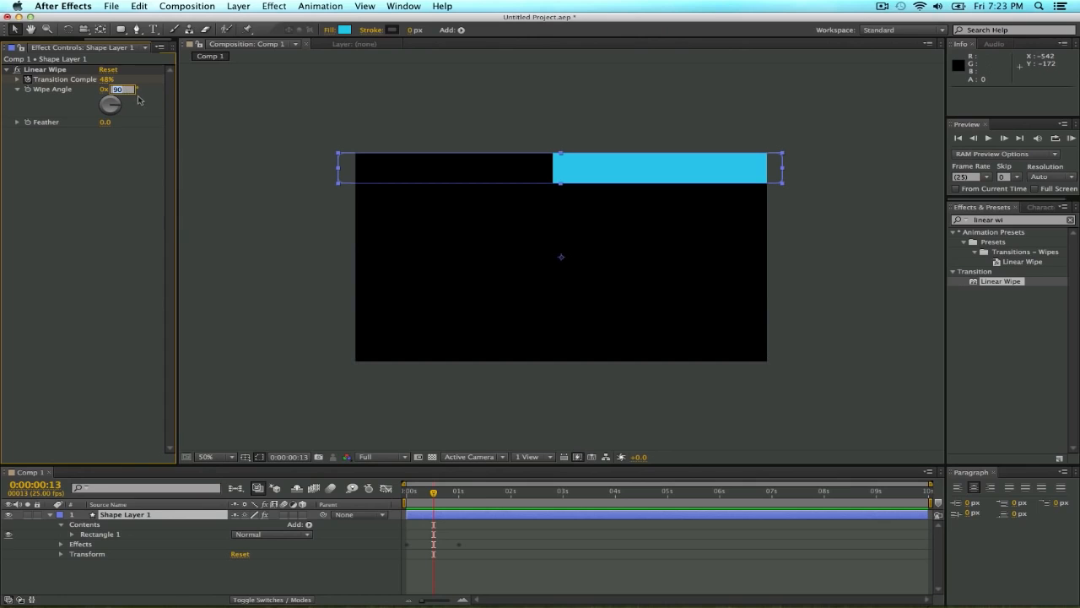
{"action": "type", "text": "45"}
{"action": "key", "text": "Return"}
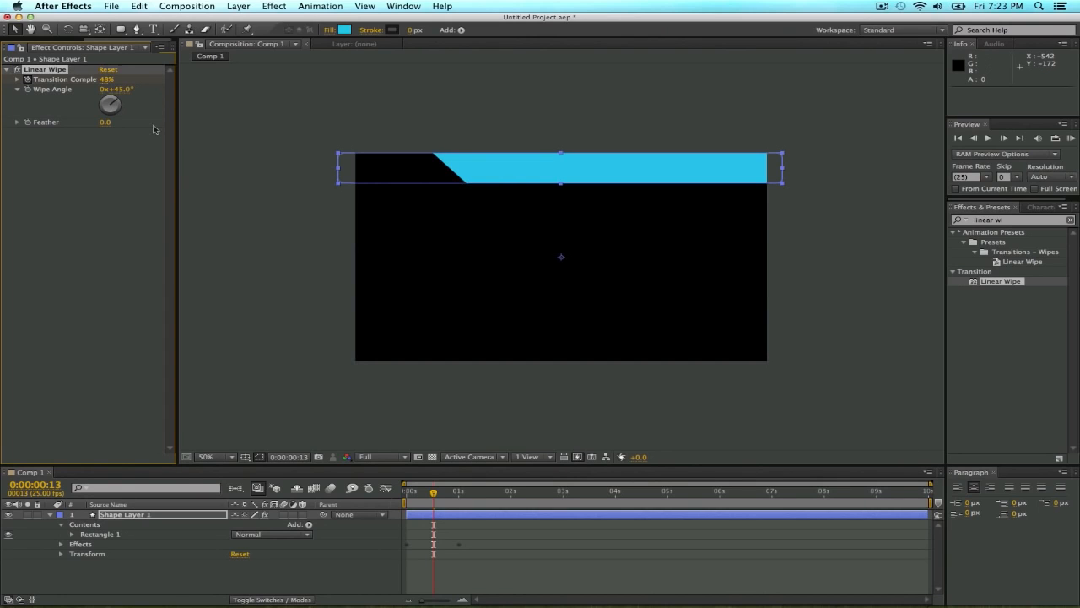
{"action": "mouse_move", "coordinate": [422, 494]}
{"action": "left_mouse_down"}
{"action": "mouse_move", "coordinate": [410, 495]}
{"action": "mouse_move", "coordinate": [456, 497]}
{"action": "mouse_move", "coordinate": [427, 503]}
{"action": "left_mouse_up"}
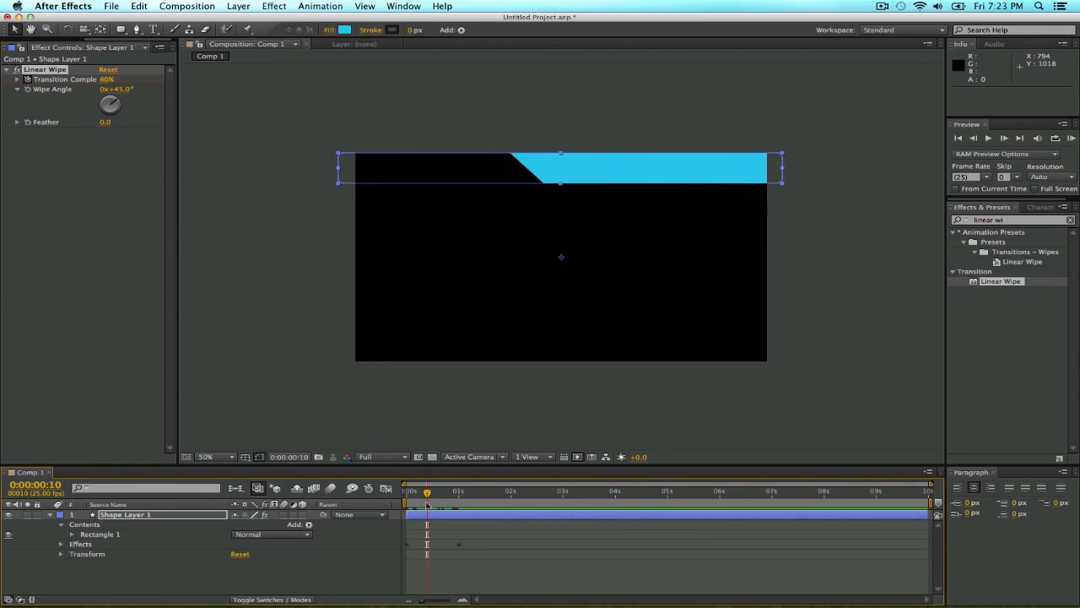
Duplicate Shape Layer 1 and, with the wipe fully revealed, place the copy directly beneath the original strip.
{"action": "left_click", "coordinate": [51, 515]}
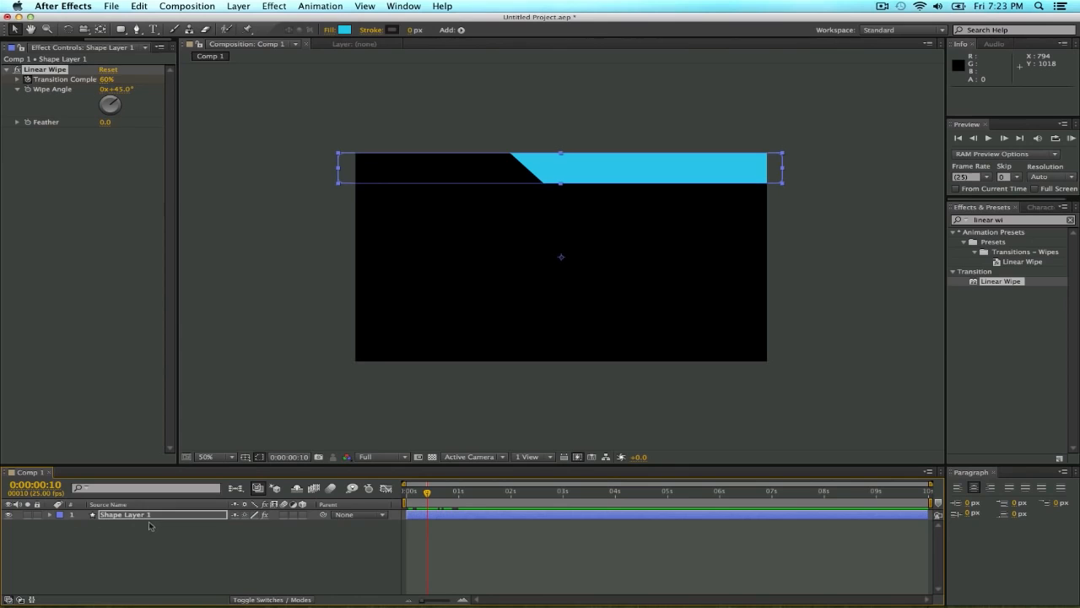
{"action": "left_click", "coordinate": [152, 516]}
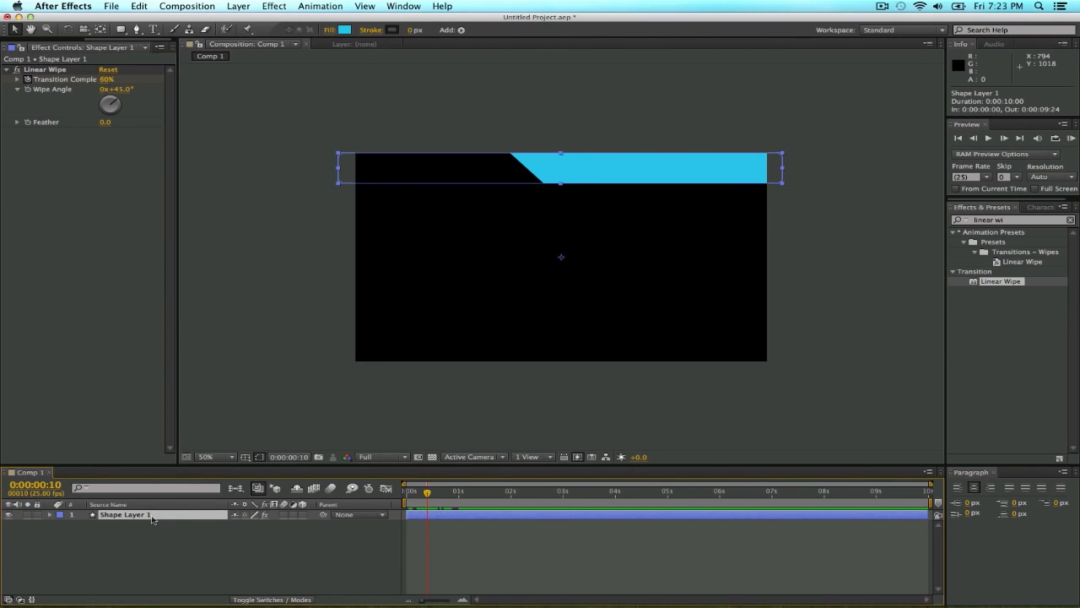
{"action": "key", "text": "super+d"}
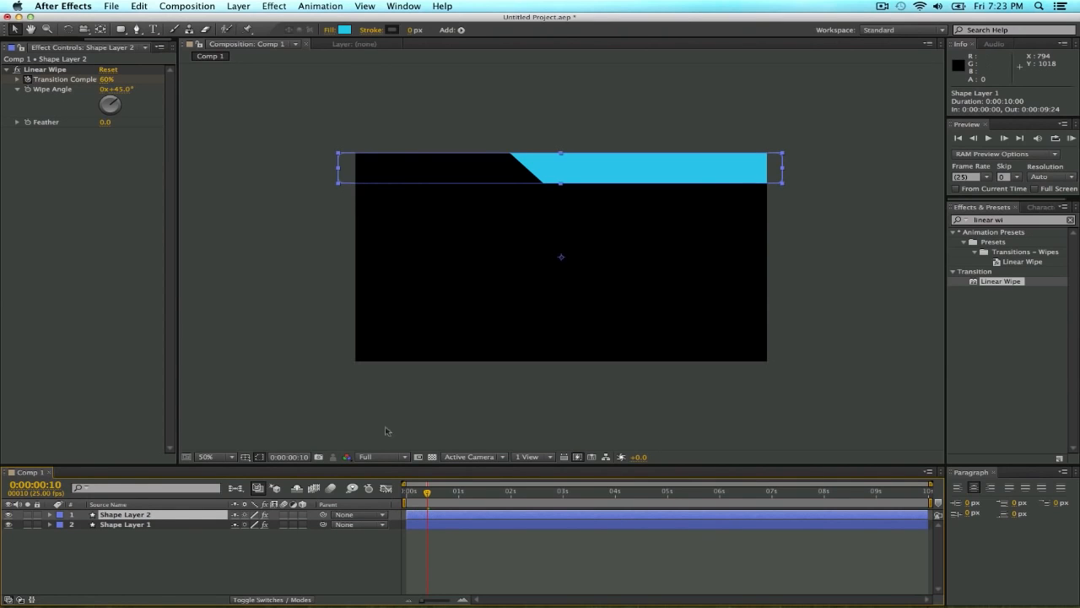
{"action": "left_click_drag", "start_coordinate": [428, 494], "coordinate": [460, 495]}
{"action": "left_click_drag", "start_coordinate": [501, 166], "coordinate": [499, 195]}
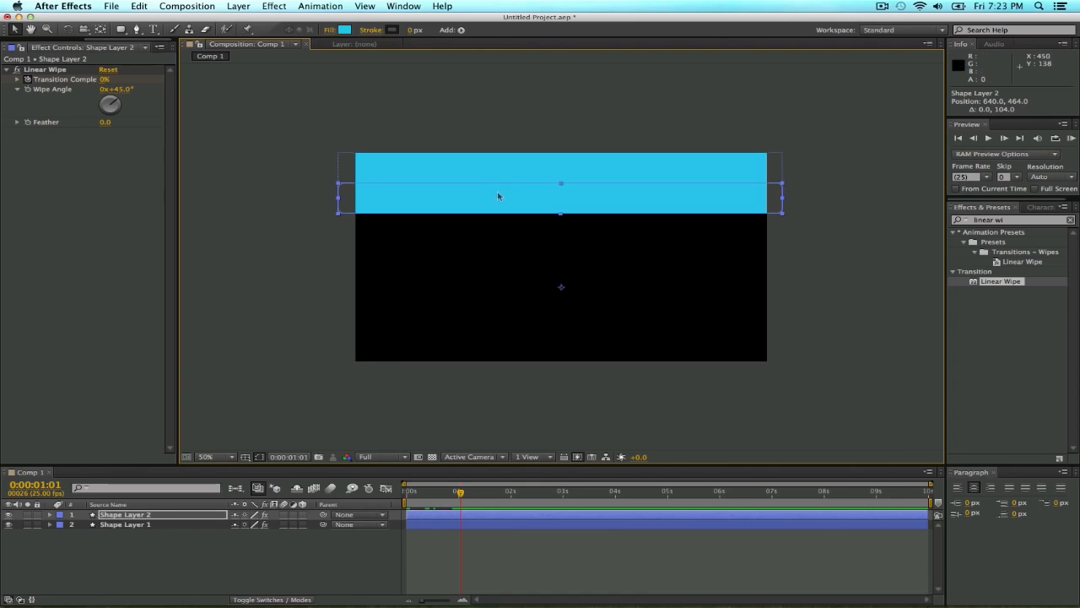
Set the second strip's vertical position to 539, leaving a gap below the first strip.
{"action": "left_click", "coordinate": [216, 517]}
{"action": "key", "text": "p"}
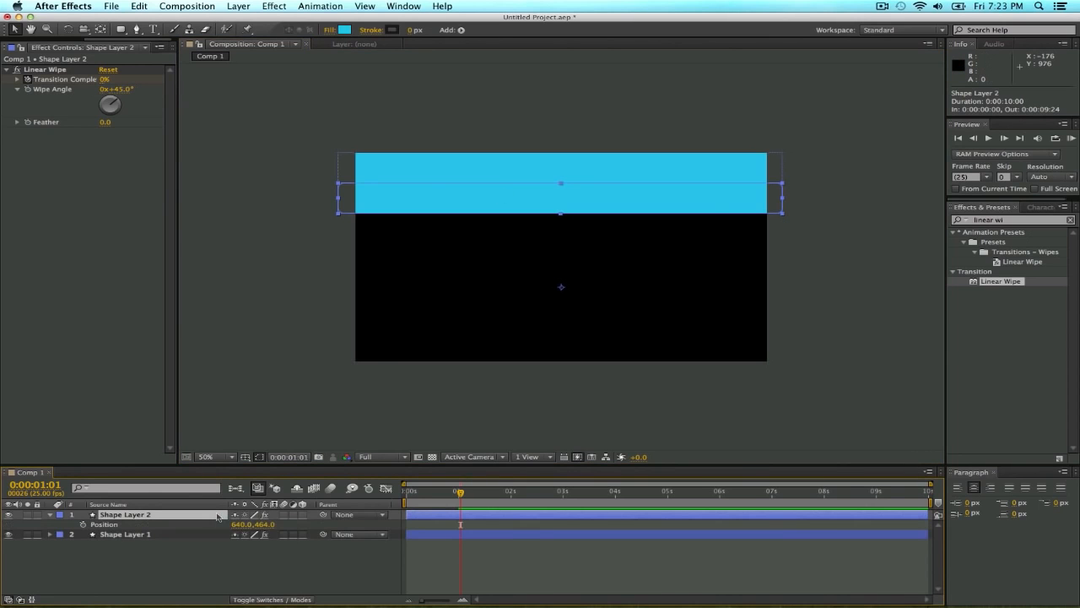
{"action": "left_click", "coordinate": [263, 524]}
{"action": "key", "text": "BackSpace"}
{"action": "key", "text": "Return"}
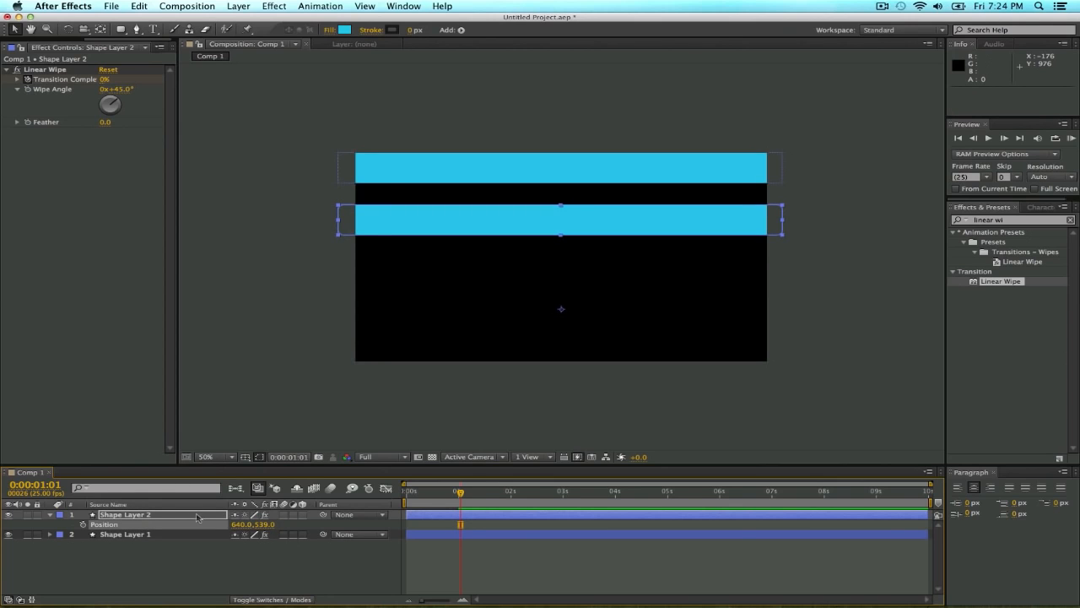
Duplicate Shape Layer 2 and place the copy directly beneath the second strip.
{"action": "left_click", "coordinate": [197, 516]}
{"action": "key", "text": "ctrl+d"}
{"action": "left_click_drag", "start_coordinate": [434, 233], "coordinate": [437, 257]}
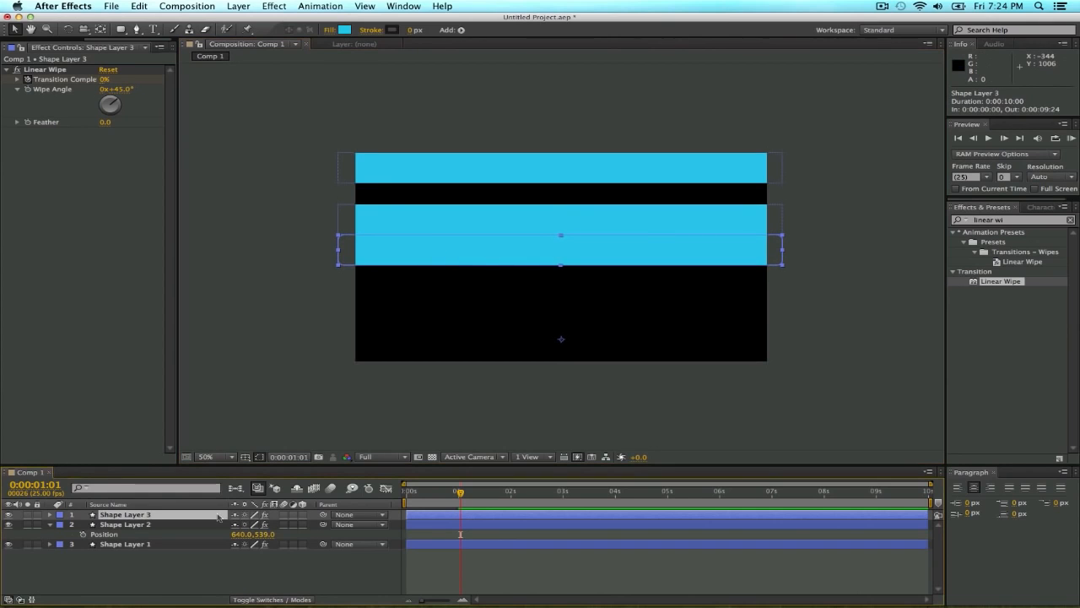
Set the third strip's vertical position to 718 to leave a matching gap below the second strip.
{"action": "left_click", "coordinate": [218, 517]}
{"action": "key", "text": "p"}
{"action": "left_click", "coordinate": [266, 525]}
{"action": "type", "text": "+7"}
{"action": "key", "text": "Return"}
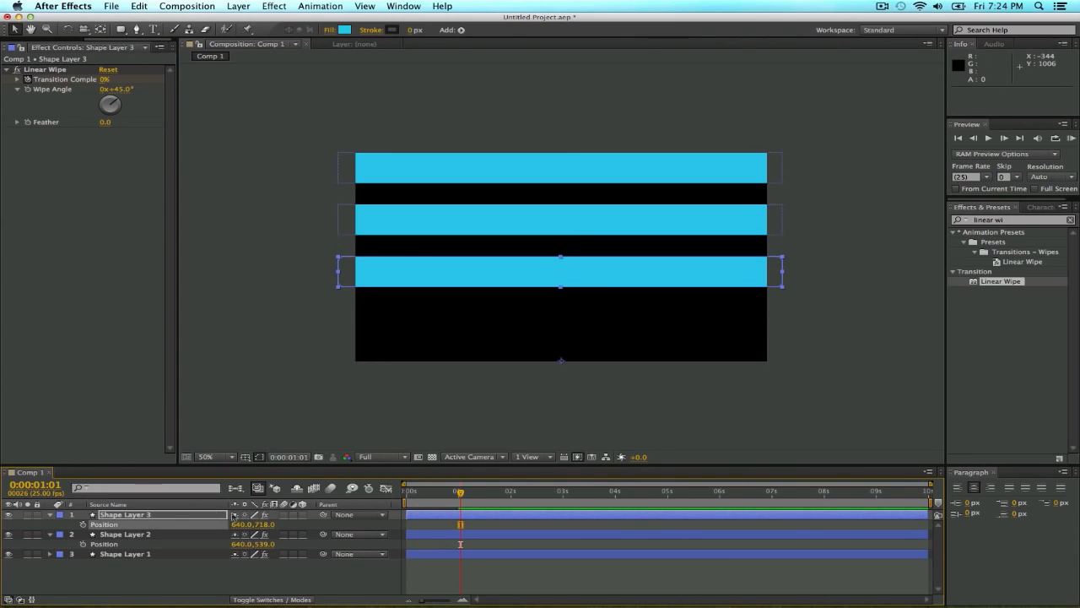
Duplicate Shape Layer 3, move the copy beneath the third strip and set its vertical position to 897.
{"action": "key", "text": "super+d"}
{"action": "left_click_drag", "start_coordinate": [437, 272], "coordinate": [434, 306]}
{"action": "key", "text": "p"}
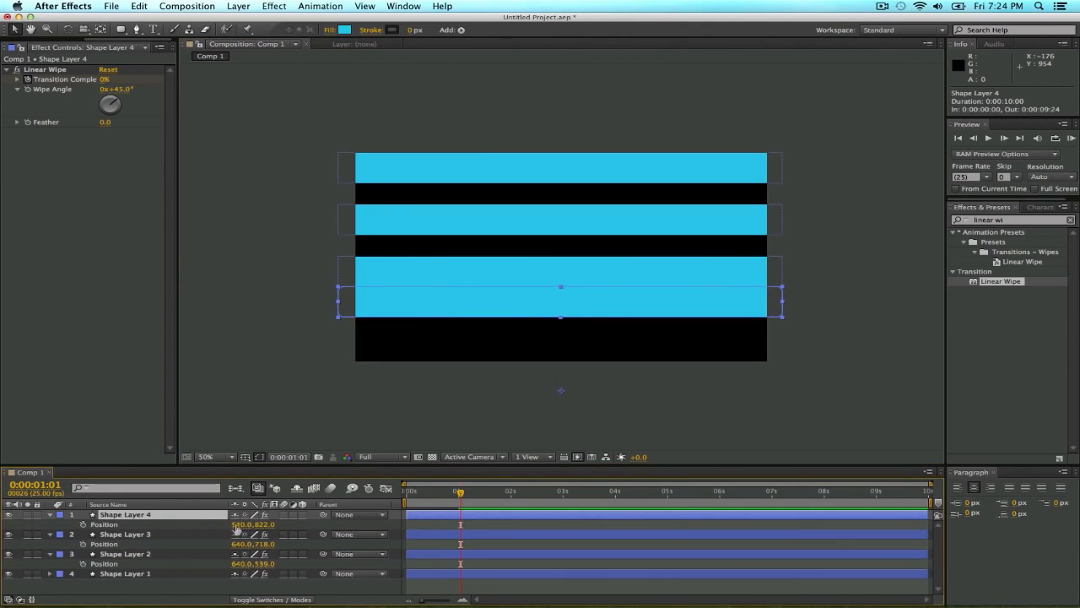
{"action": "left_click", "coordinate": [262, 524]}
{"action": "type", "text": "897"}
{"action": "key", "text": "Return"}
Duplicate Shape Layer 4, move the copy beneath the fourth strip and set its vertical position to 1076.
{"action": "key", "text": "super+d"}
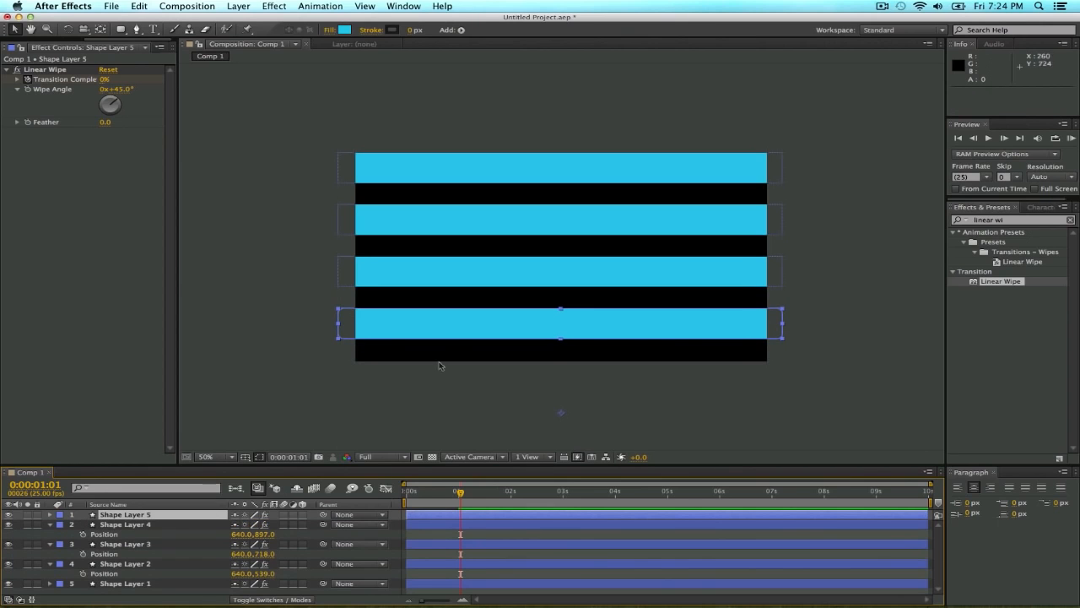
{"action": "left_click_drag", "start_coordinate": [436, 333], "coordinate": [436, 356]}
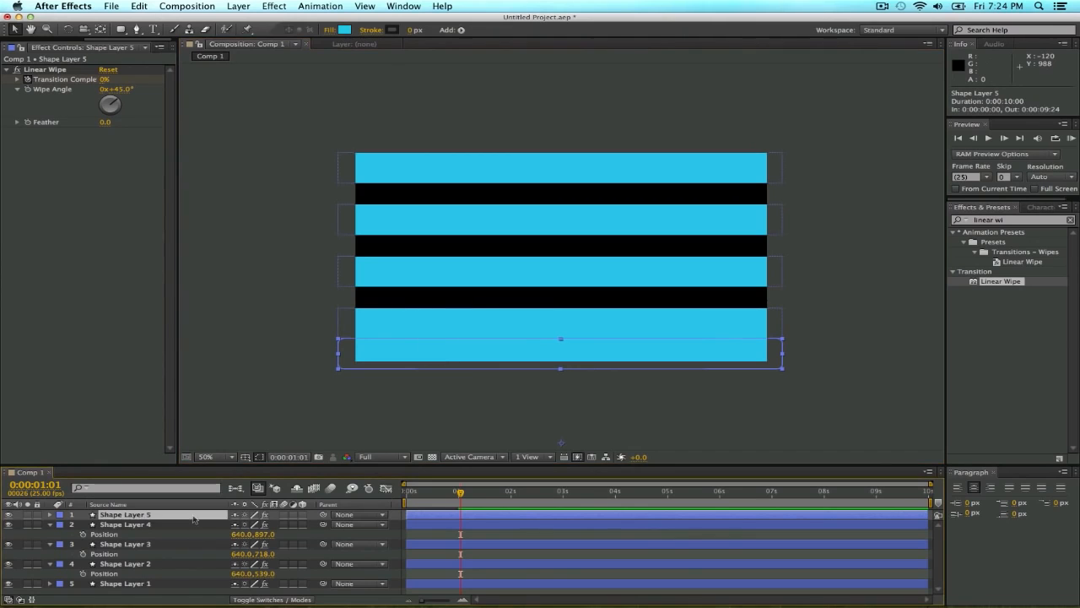
{"action": "key", "text": "p"}
{"action": "left_click", "coordinate": [268, 525]}
{"action": "key", "text": "BackSpace"}
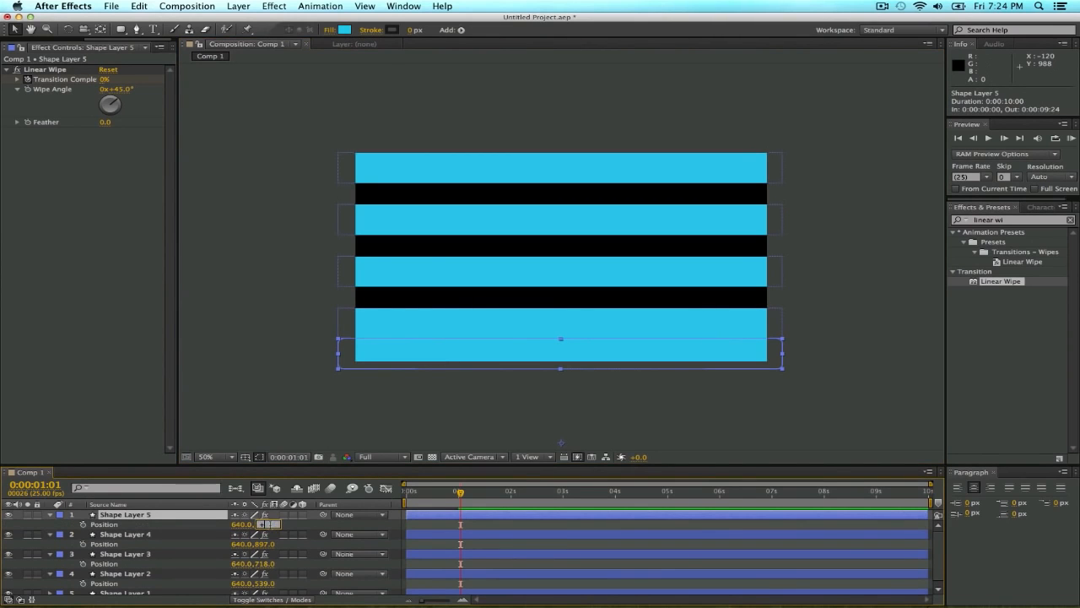
{"action": "key", "text": "Return"}
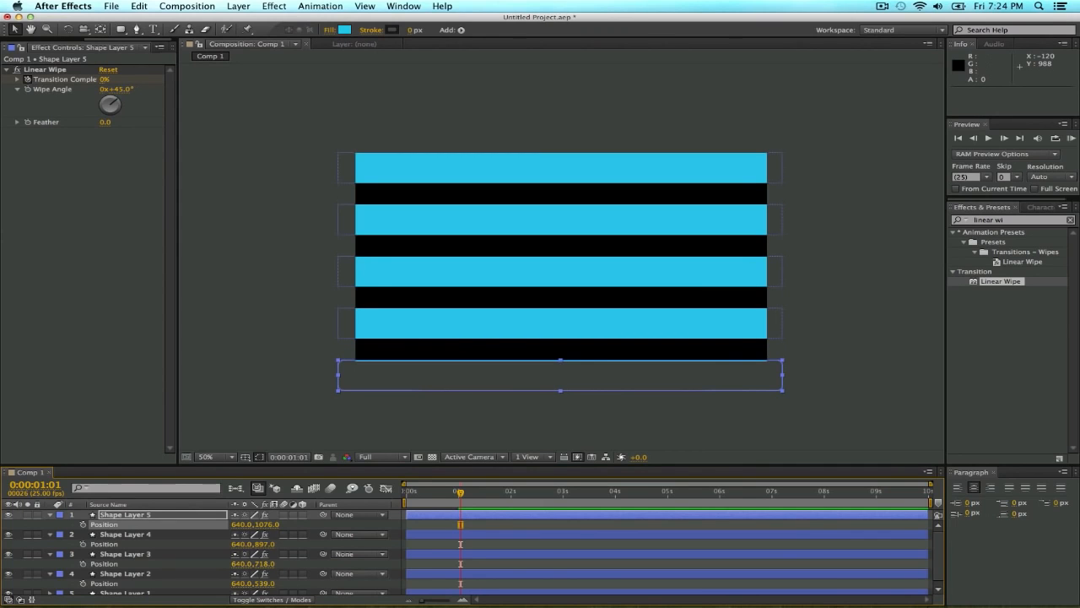
{"action": "left_click", "coordinate": [303, 397]}
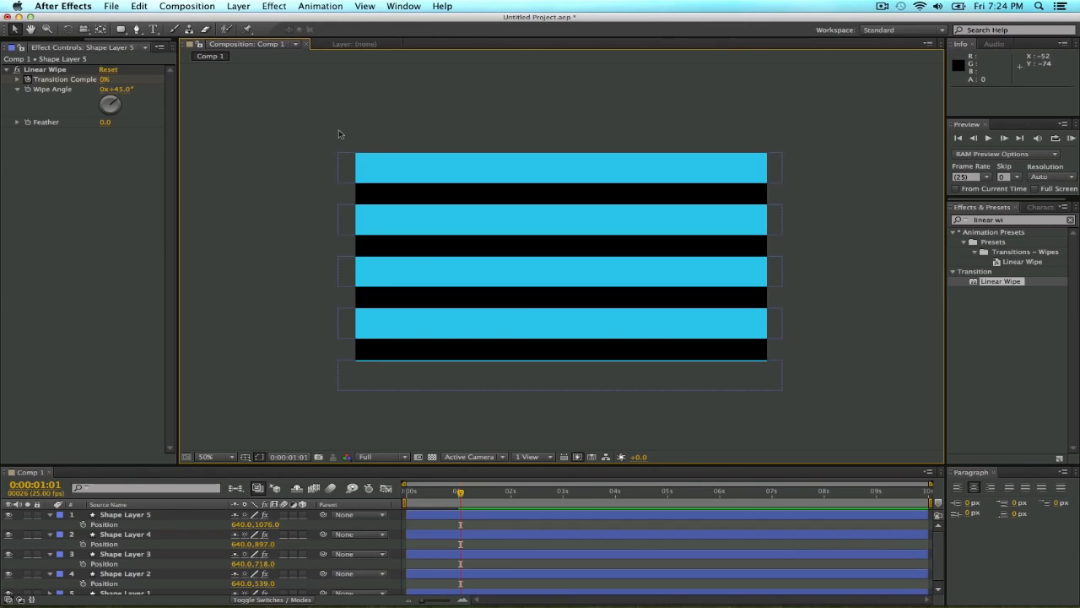
Pre-compose all five shape layers as Pre-comp 1, moving all attributes into the new composition.
{"action": "left_click", "coordinate": [162, 516]}
{"action": "scroll", "coordinate": [174, 527], "scroll_direction": "down", "scroll_amount": 1}
{"action": "left_click", "coordinate": [175, 589], "text": "shift"}
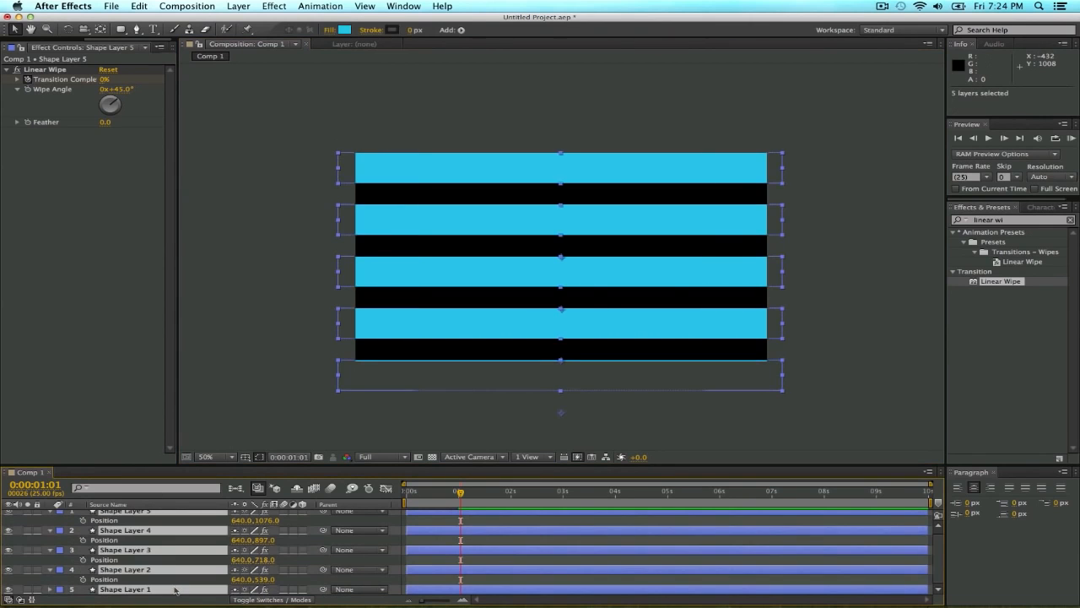
{"action": "key", "text": "u"}
{"action": "key", "text": "u"}
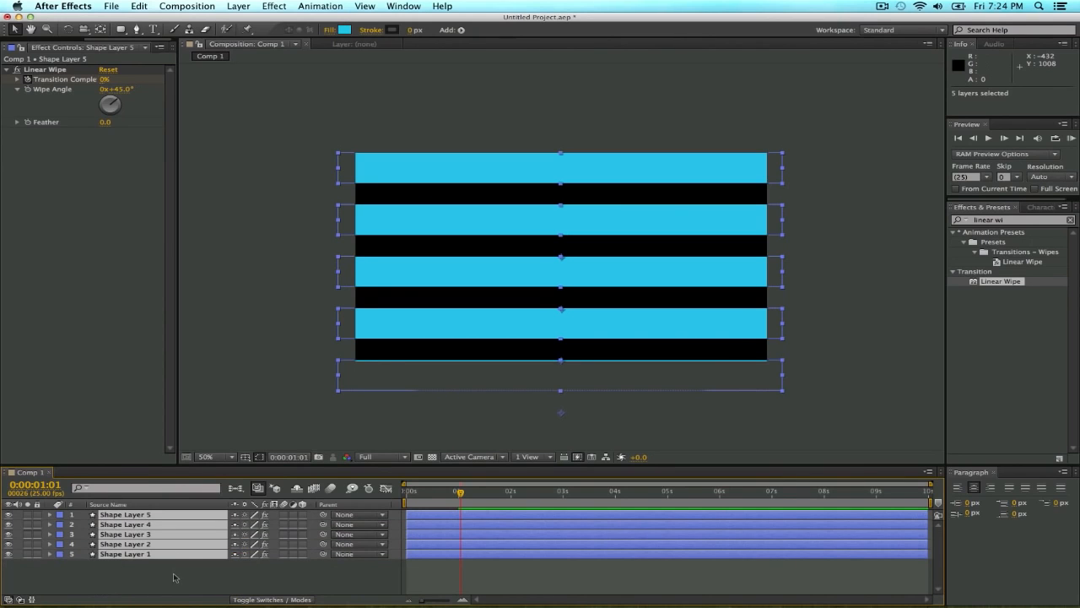
{"action": "left_click_drag", "start_coordinate": [175, 575], "coordinate": [172, 517]}
{"action": "left_click", "coordinate": [238, 6]}
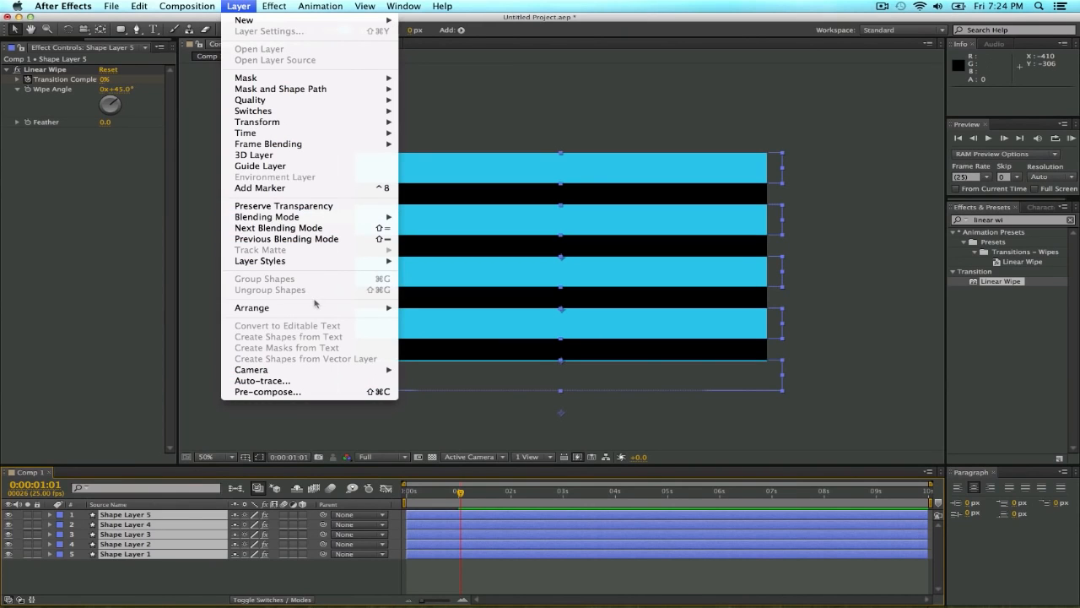
{"action": "left_click", "coordinate": [322, 392]}
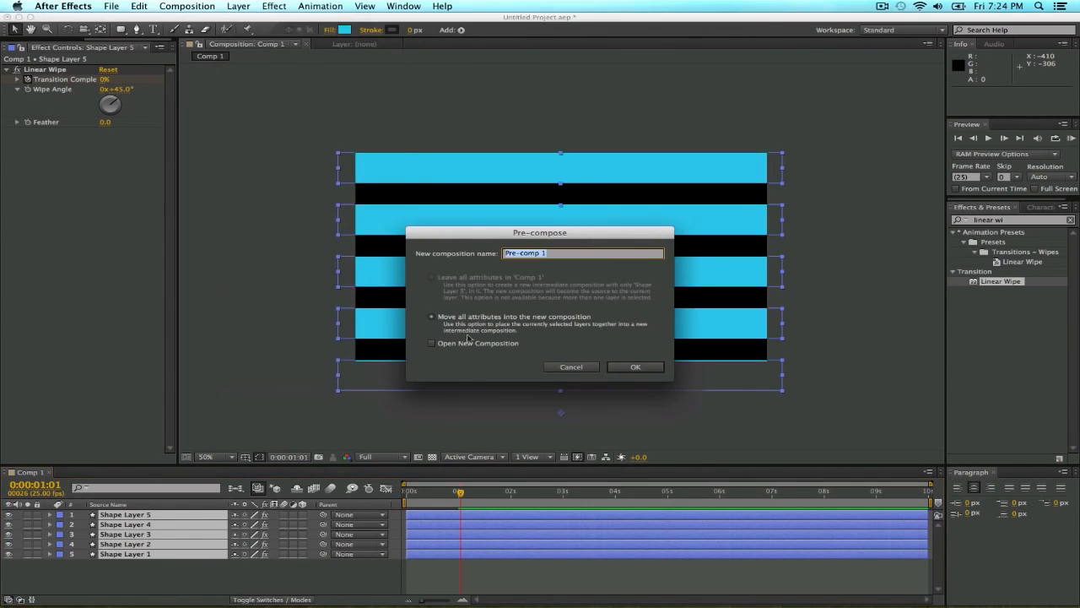
{"action": "left_click", "coordinate": [640, 367]}
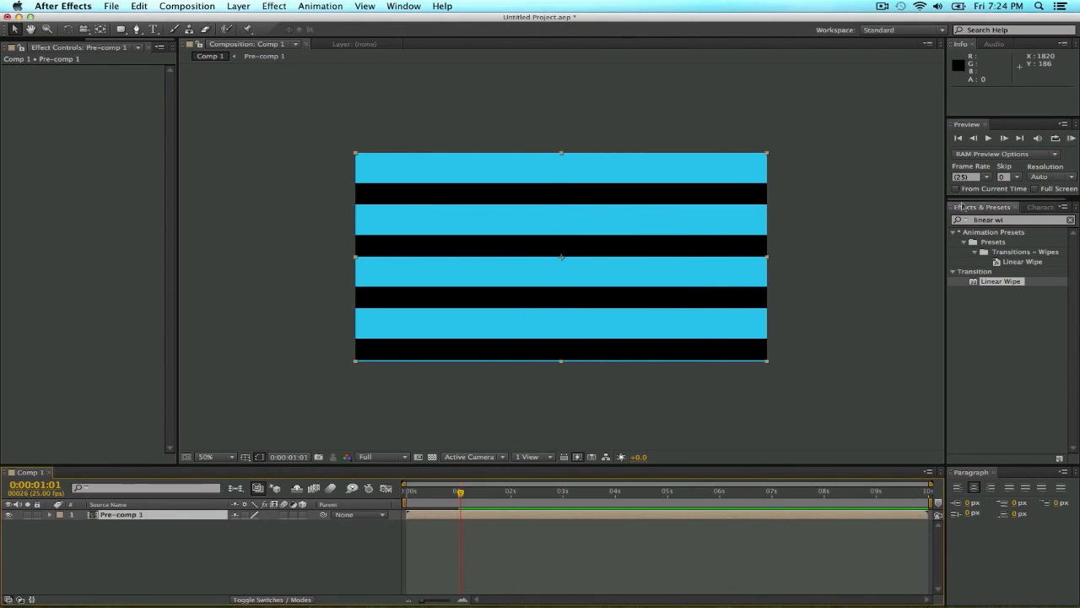
Apply the CC Sphere effect to Pre-comp 1 and show the composition over the transparency grid.
{"action": "left_click", "coordinate": [1023, 221]}
{"action": "left_click", "coordinate": [1021, 220]}
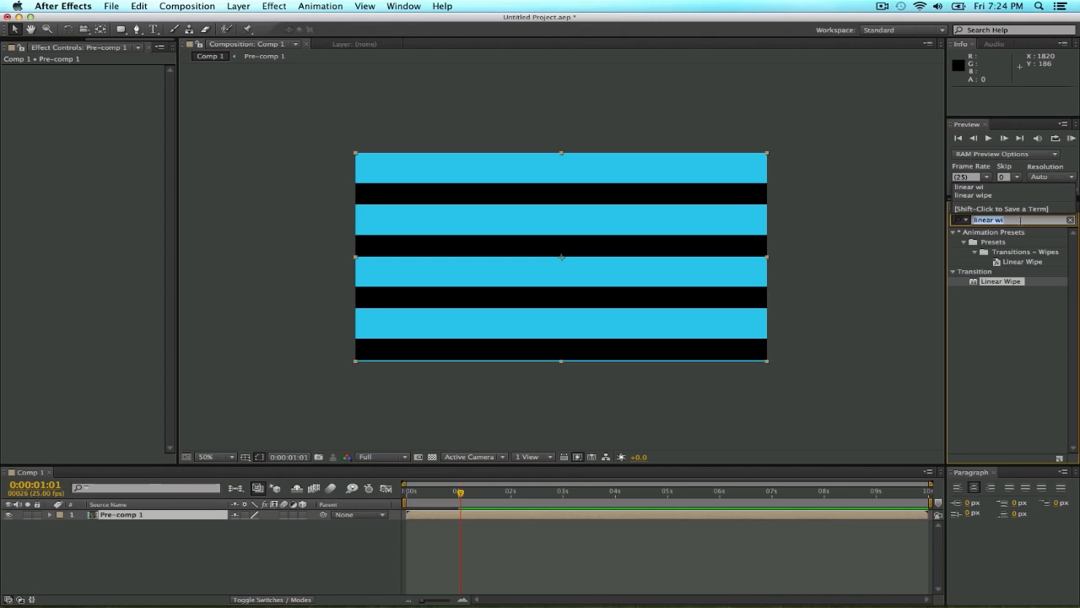
{"action": "type", "text": "cc sphe"}
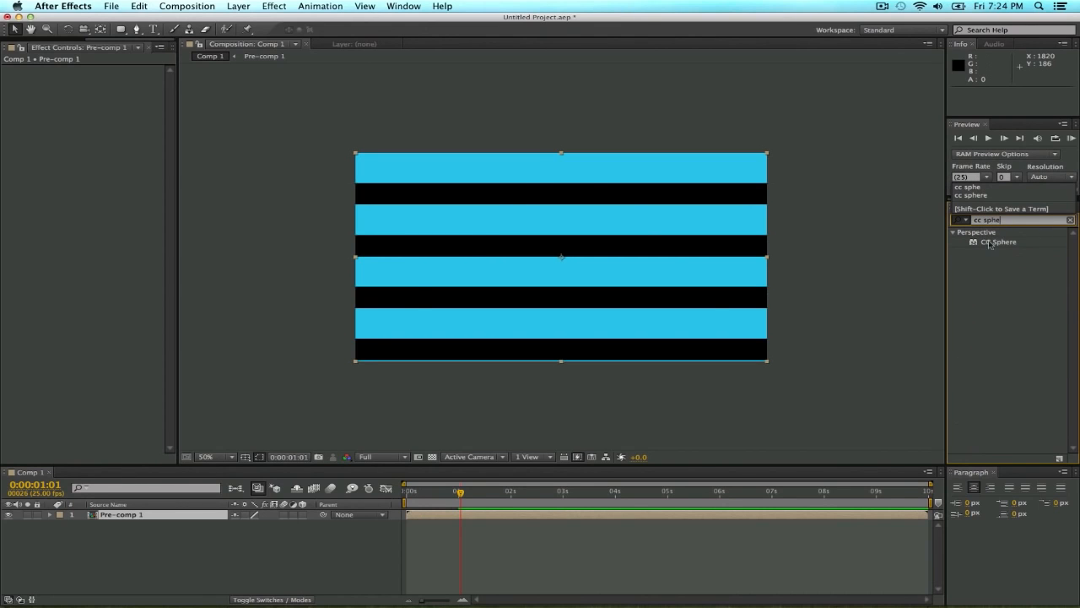
{"action": "left_click_drag", "start_coordinate": [990, 244], "coordinate": [462, 262]}
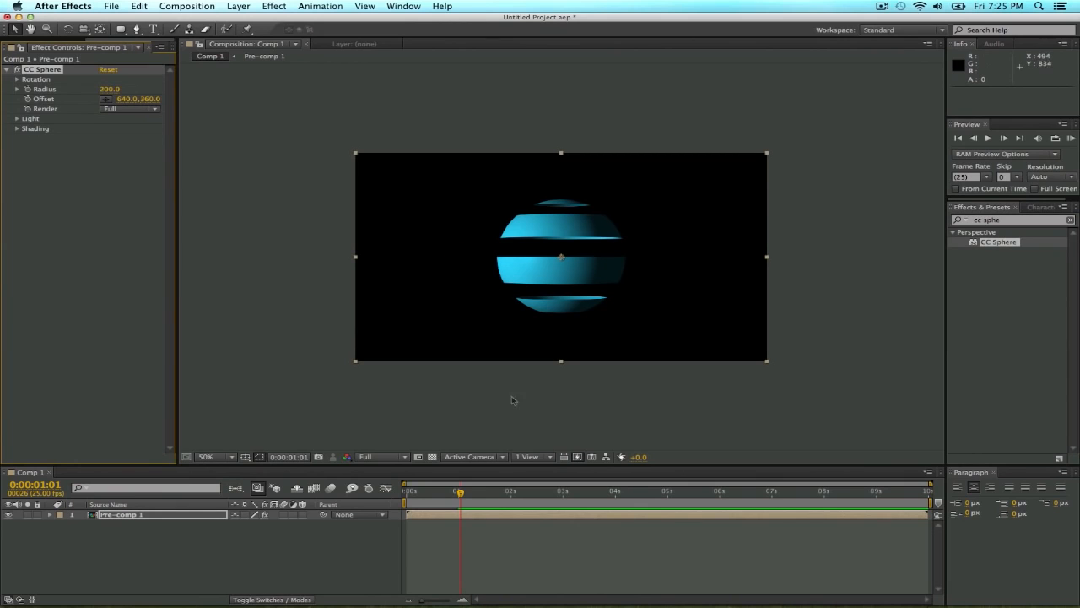
{"action": "scroll", "coordinate": [486, 363], "scroll_direction": "up", "scroll_amount": 1}
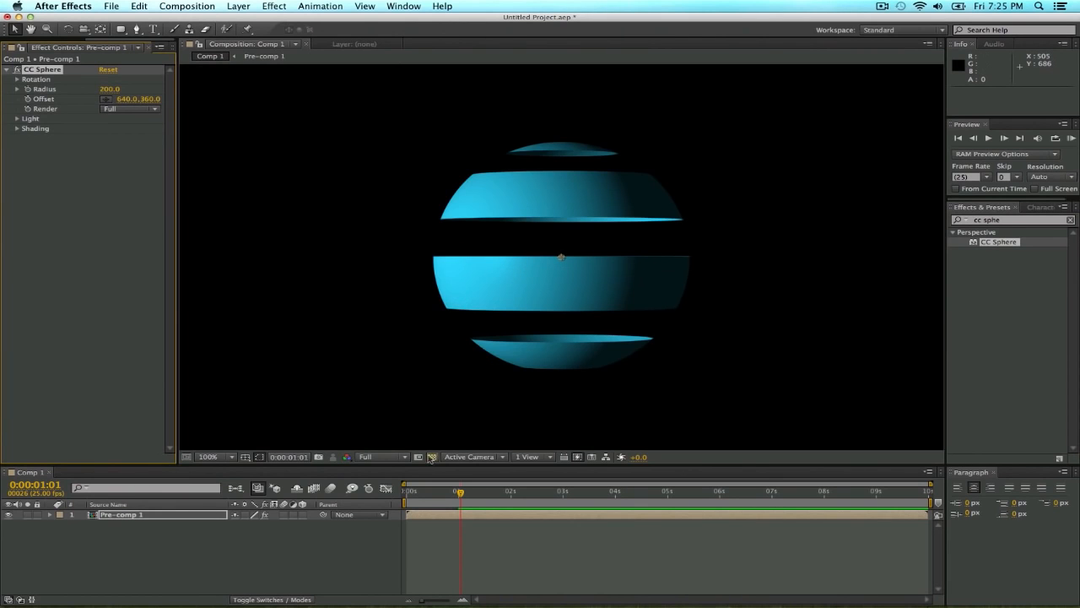
{"action": "left_click", "coordinate": [432, 456]}
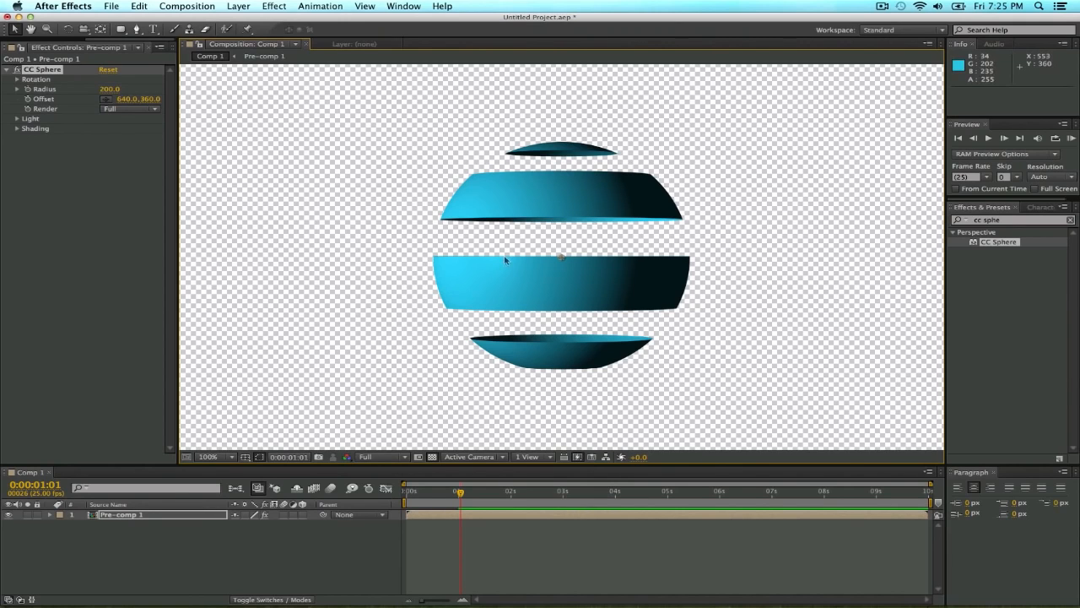
Inside Pre-comp 1, rotate all five strips together to 7.0° with the Rotation tool.
{"action": "double_click", "coordinate": [118, 515]}
{"action": "left_click_drag", "start_coordinate": [281, 133], "coordinate": [805, 428]}
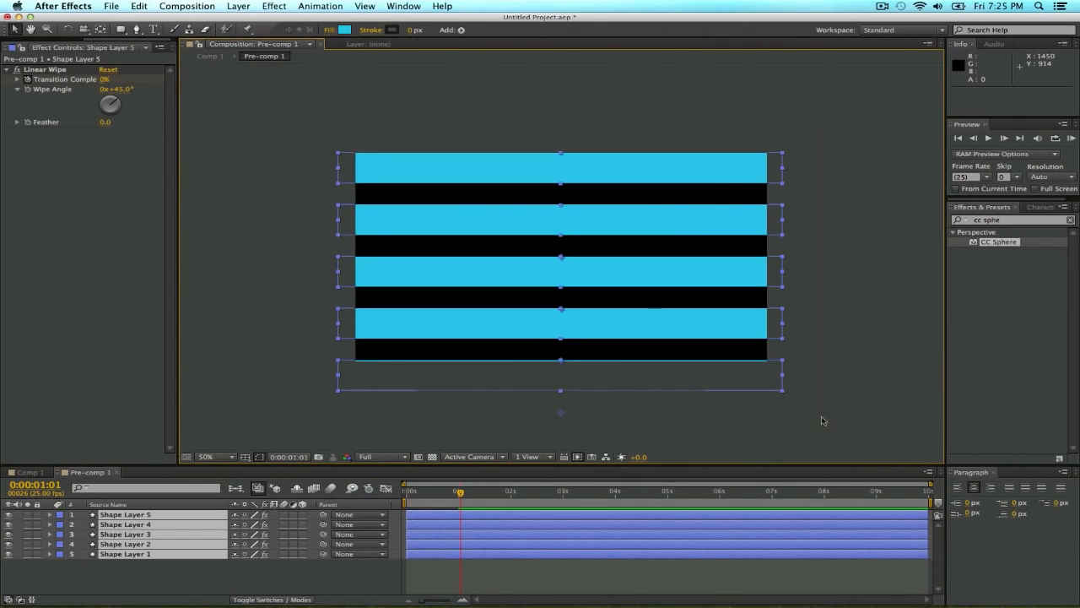
{"action": "left_click", "coordinate": [69, 30]}
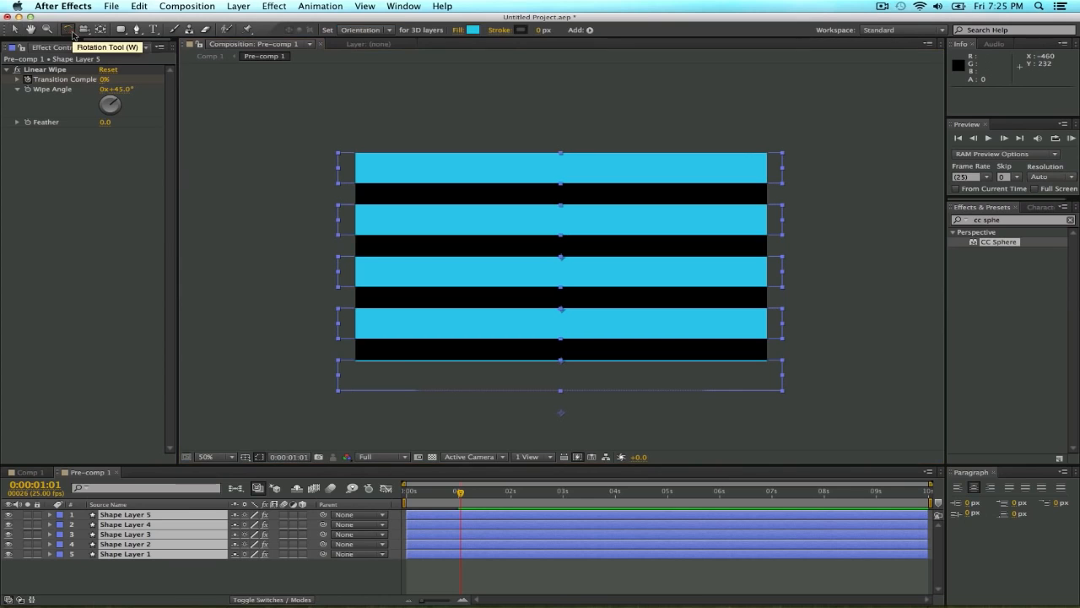
{"action": "left_click_drag", "start_coordinate": [342, 157], "coordinate": [343, 141]}
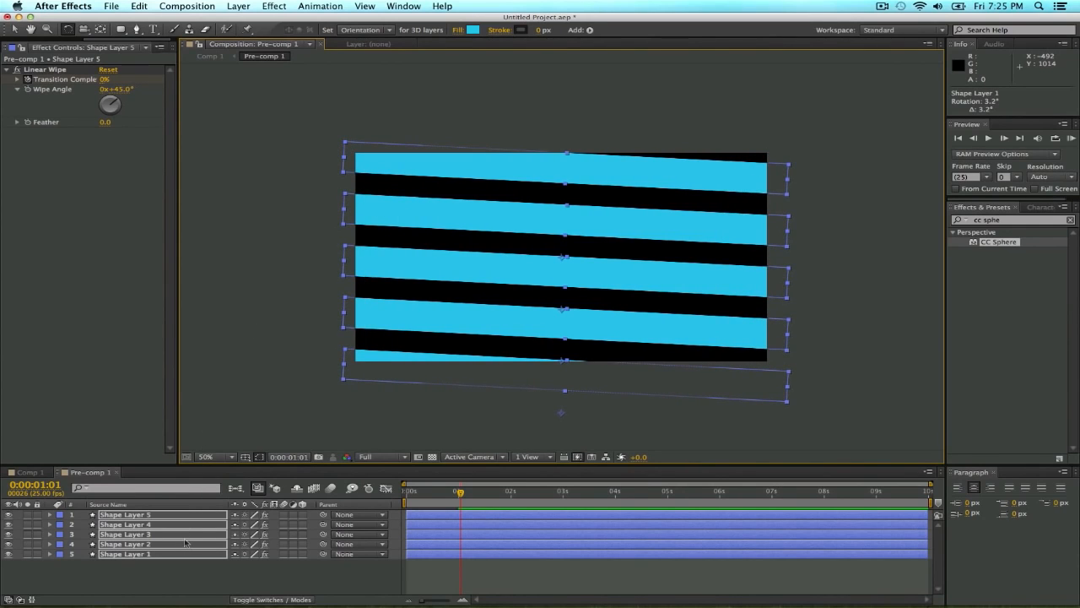
{"action": "key", "text": "r"}
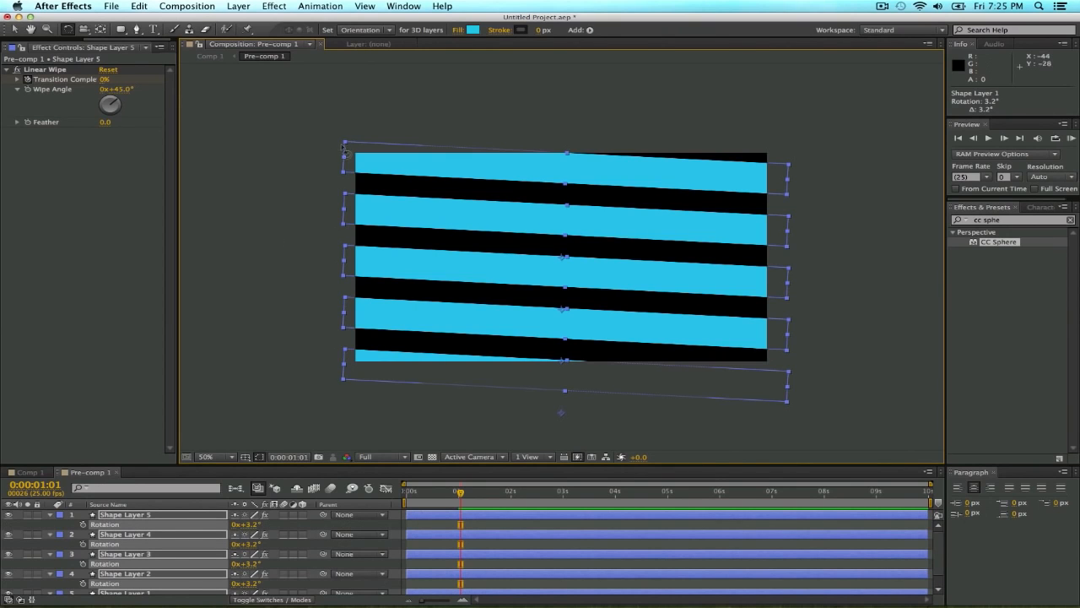
{"action": "left_click_drag", "start_coordinate": [345, 142], "coordinate": [358, 133]}
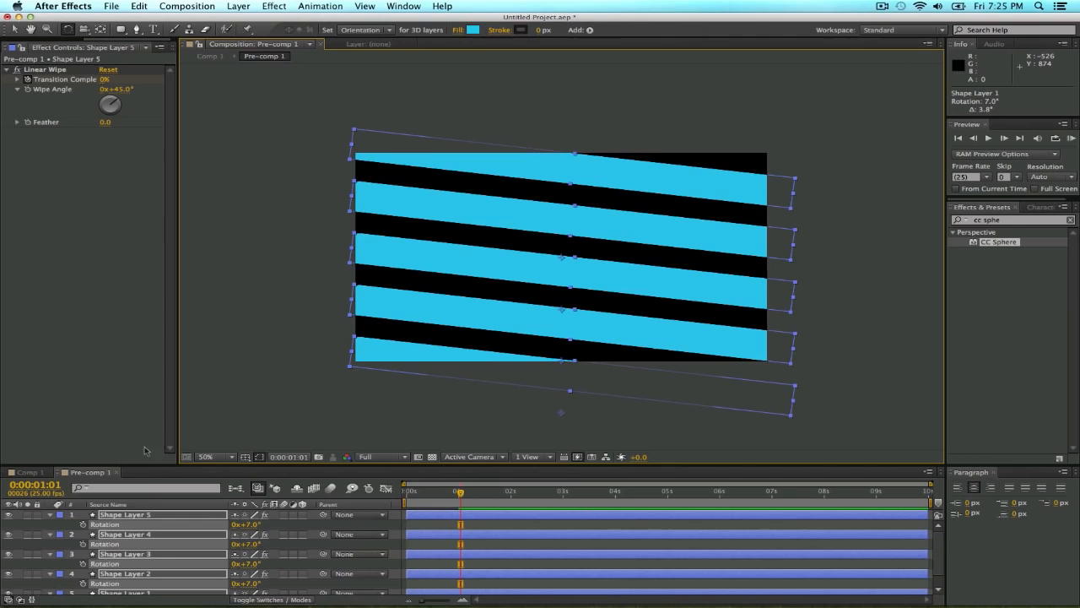
In Comp 1, set the CC Sphere rotation to X 1° and Y 185° to bring the ribbon's seam to the front.
{"action": "left_click", "coordinate": [28, 471]}
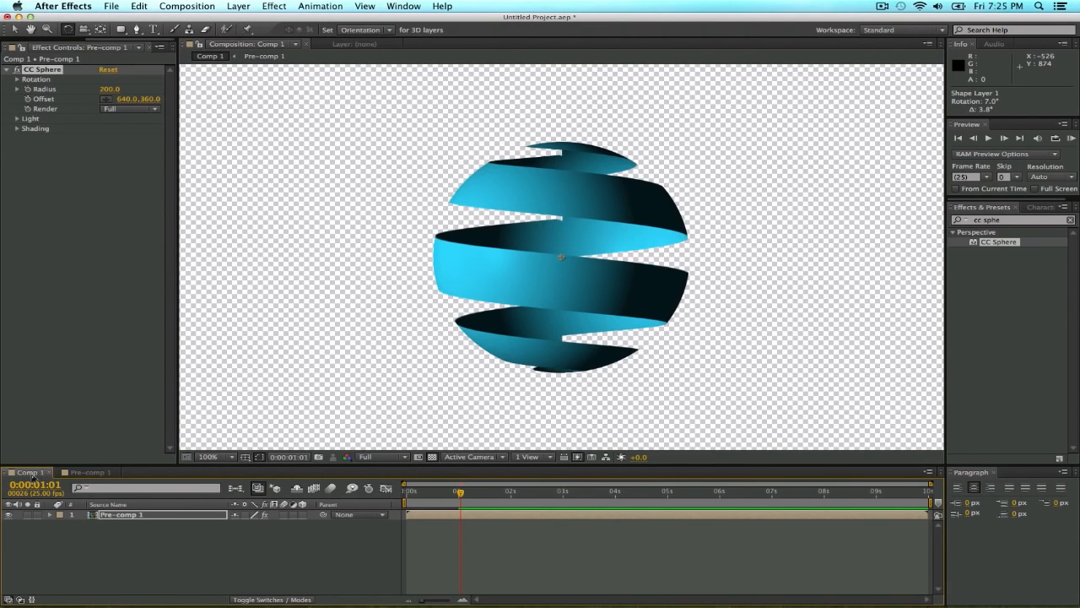
{"action": "left_click", "coordinate": [17, 79]}
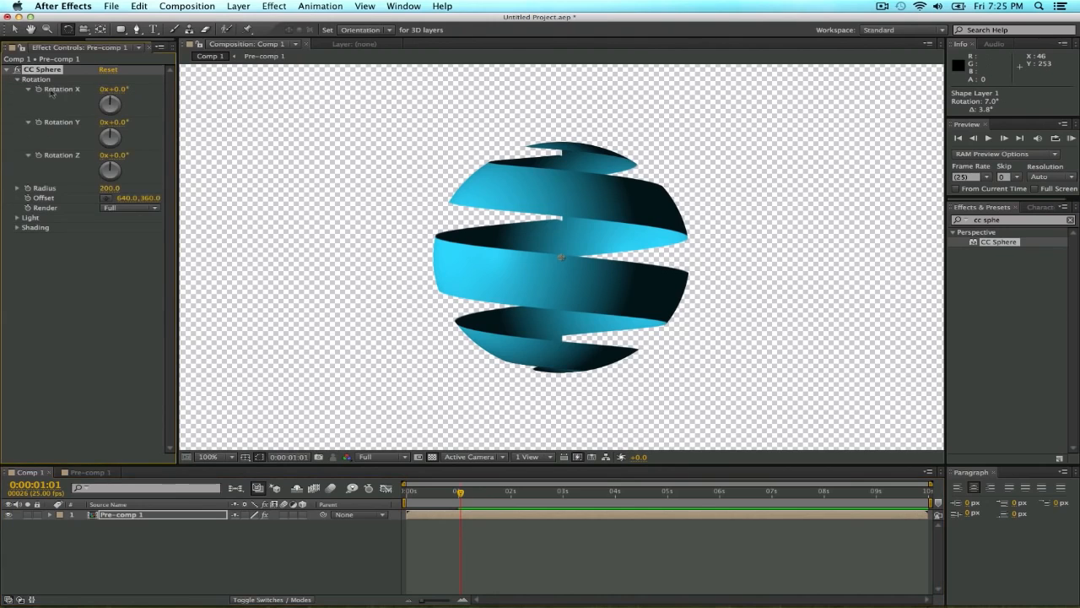
{"action": "left_click_drag", "start_coordinate": [118, 89], "coordinate": [253, 135]}
{"action": "mouse_move", "coordinate": [119, 89]}
{"action": "left_mouse_down"}
{"action": "mouse_move", "coordinate": [109, 95]}
{"action": "mouse_move", "coordinate": [121, 88]}
{"action": "left_mouse_up"}
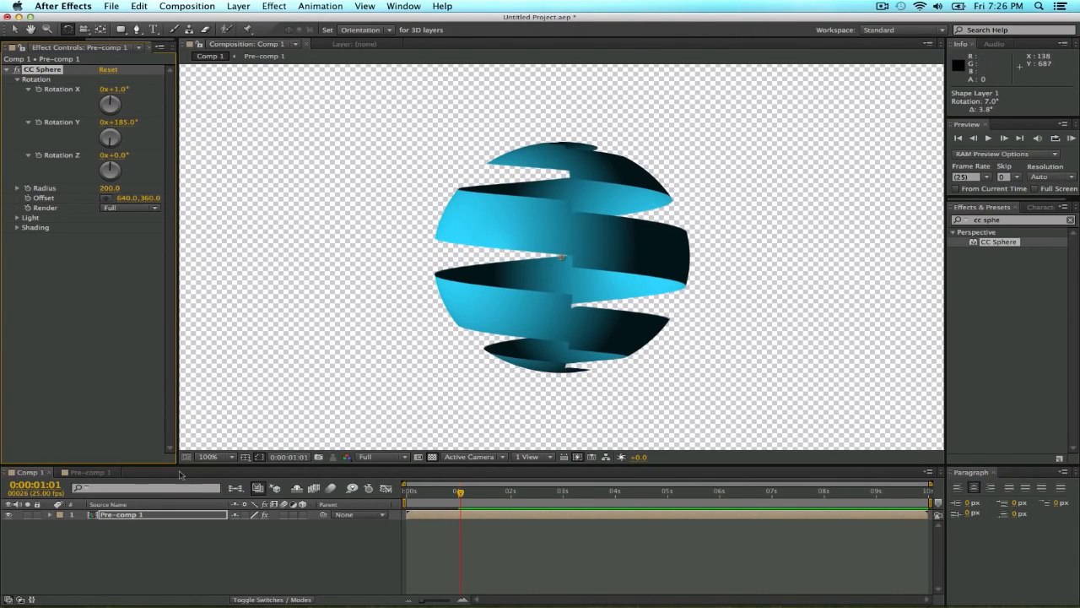
{"action": "key", "text": "period"}
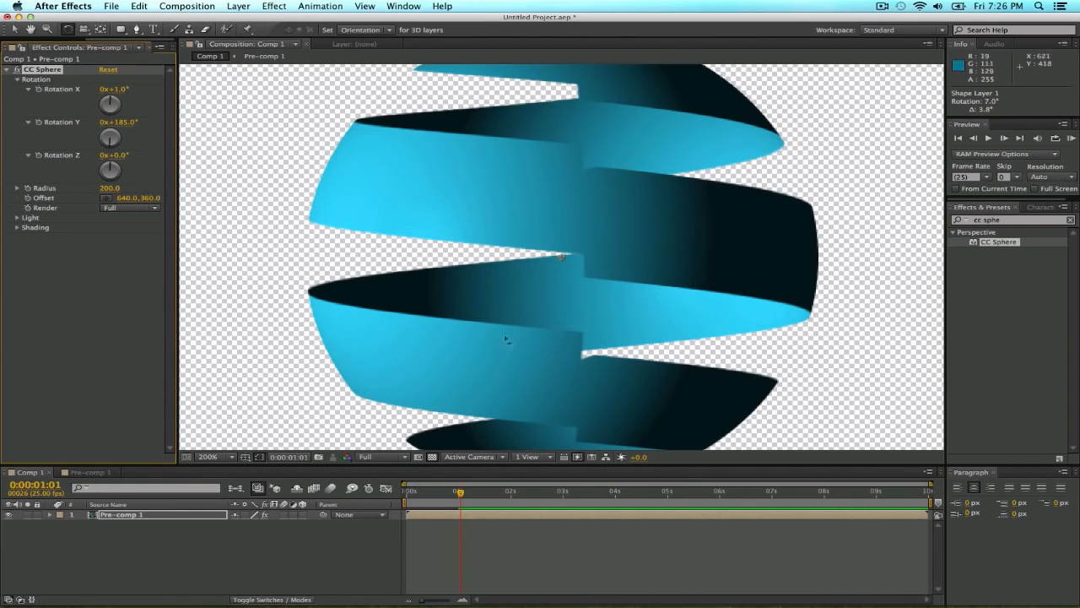
Try rotating the five strips in Pre-comp 1 to 7.5° and 6.0°, checking the sphere's seam in Comp 1 each time.
{"action": "left_click", "coordinate": [91, 473]}
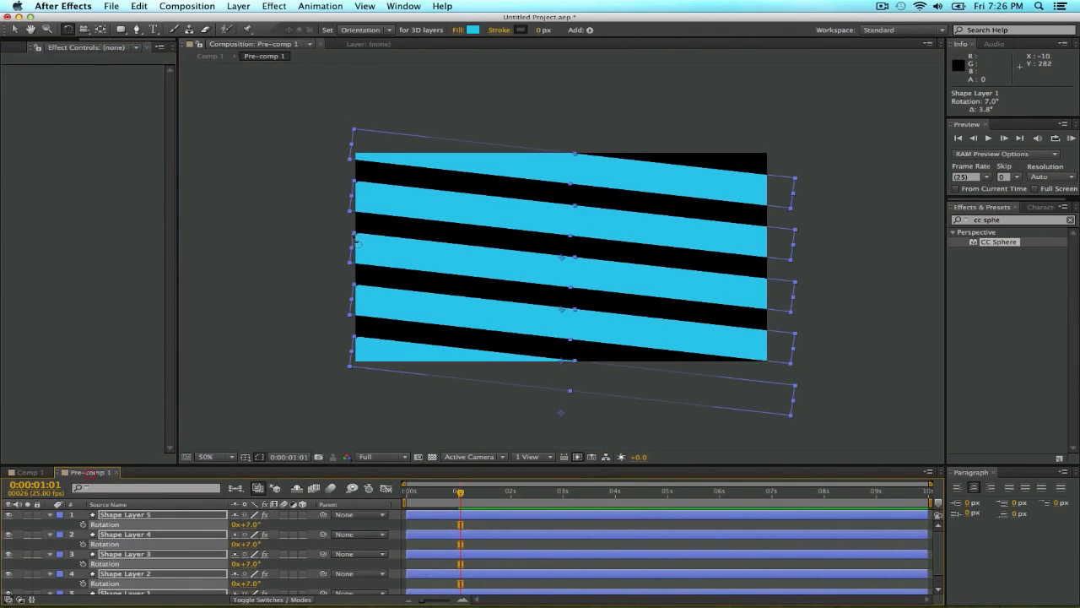
{"action": "left_click_drag", "start_coordinate": [357, 135], "coordinate": [357, 133]}
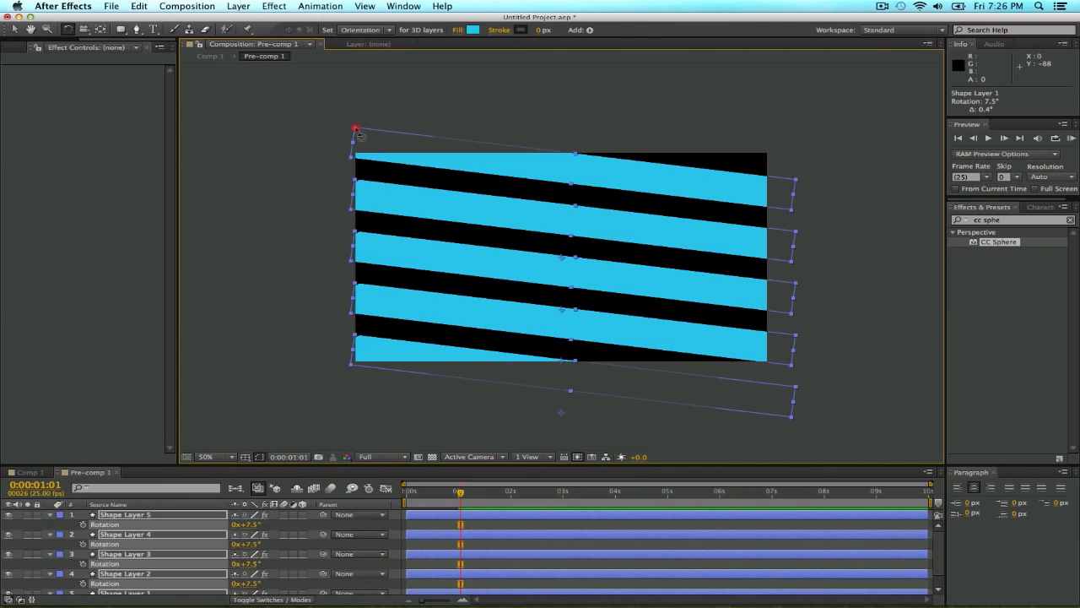
{"action": "left_click", "coordinate": [31, 473]}
{"action": "left_click", "coordinate": [86, 474]}
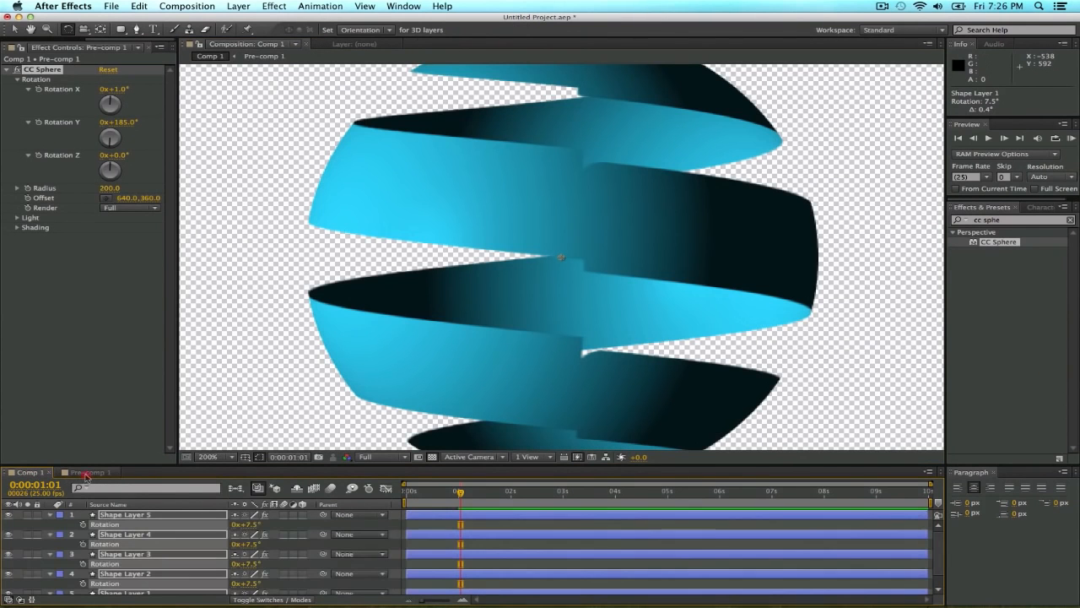
{"action": "left_click_drag", "start_coordinate": [356, 132], "coordinate": [354, 135]}
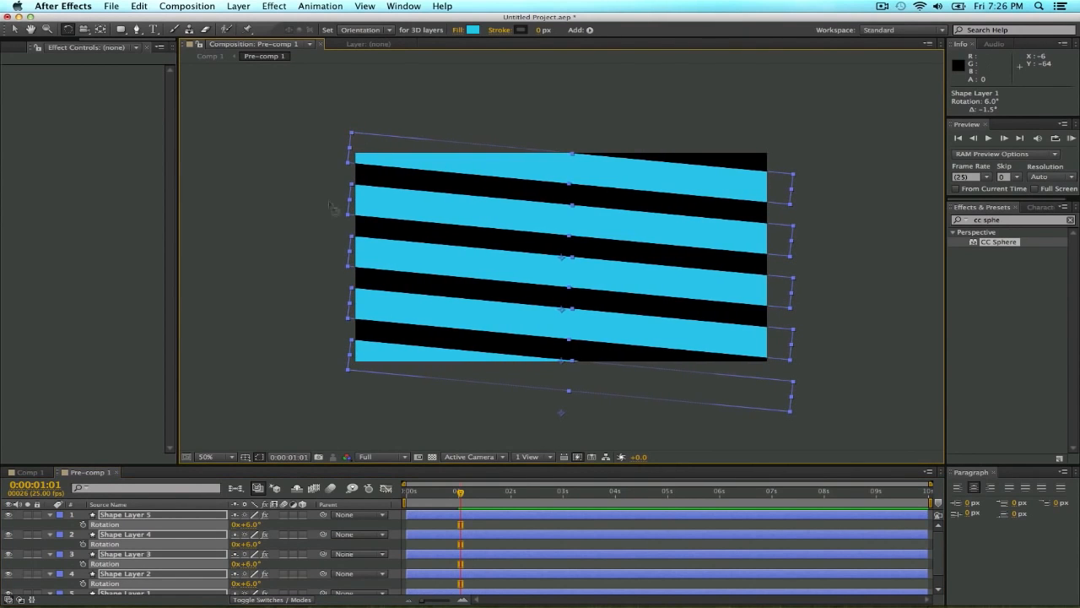
{"action": "left_click", "coordinate": [25, 473]}
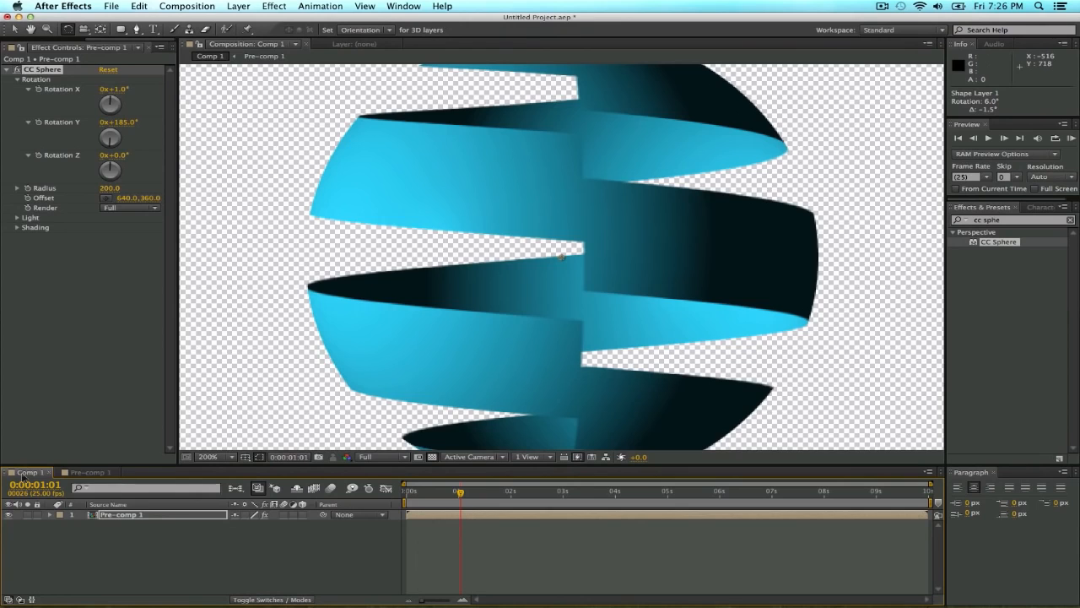
Rotate the five strips in Pre-comp 1 to 8.0°, nudge them left, and check the ribbon's seam closely in Comp 1.
{"action": "left_click", "coordinate": [88, 473]}
{"action": "key", "text": "alt+Left"}
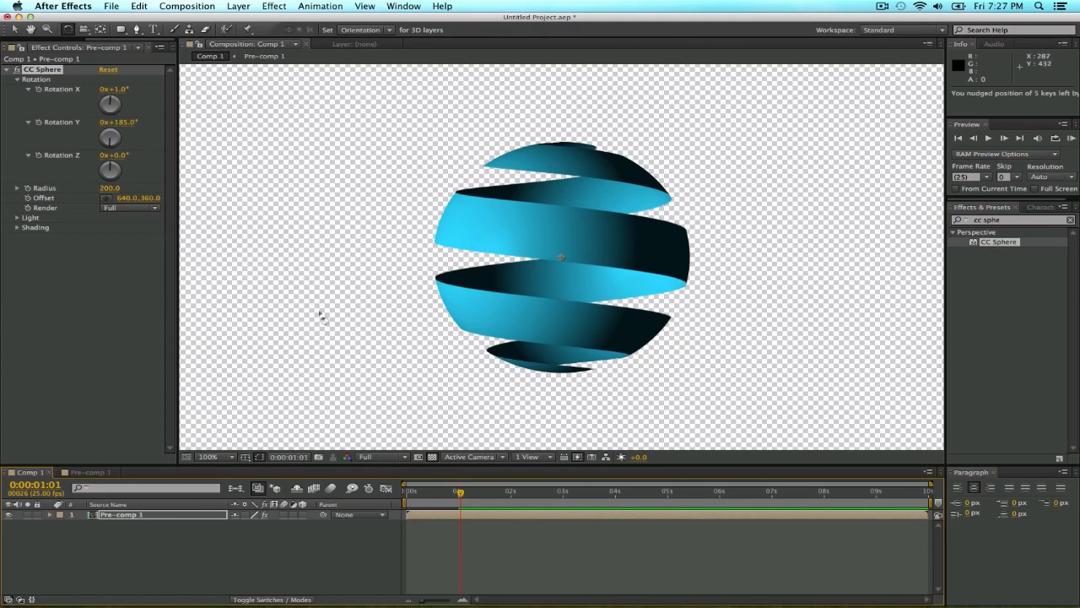
{"action": "key", "text": "comma"}
{"action": "key", "text": "period"}
{"action": "key", "text": "period"}
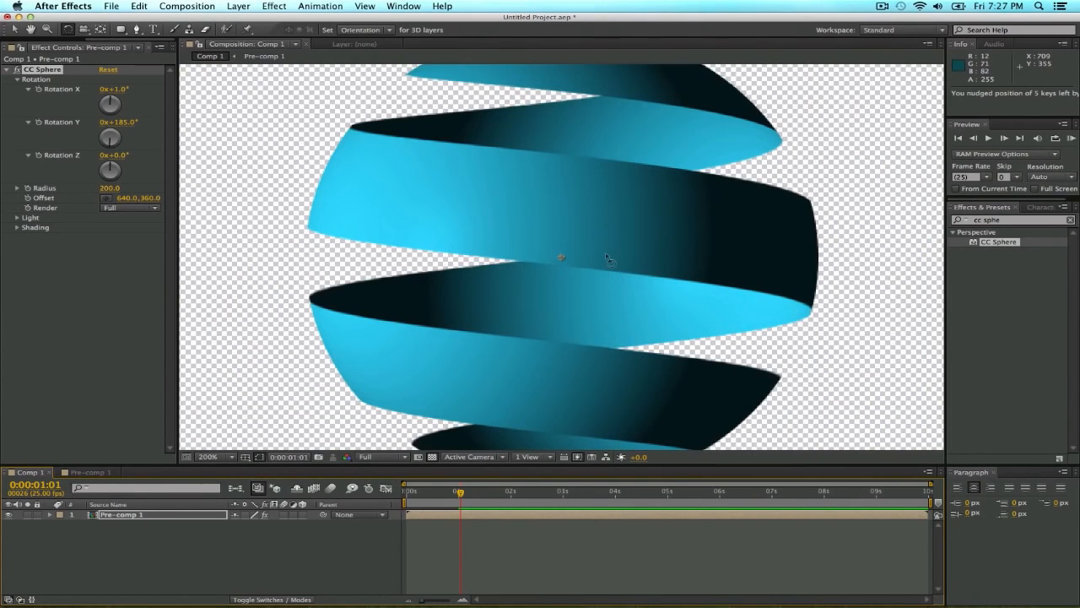
Set the CC Sphere effect's Rotation Y to 212° and Rotation X to -3°.
{"action": "left_click_drag", "start_coordinate": [128, 124], "coordinate": [156, 137]}
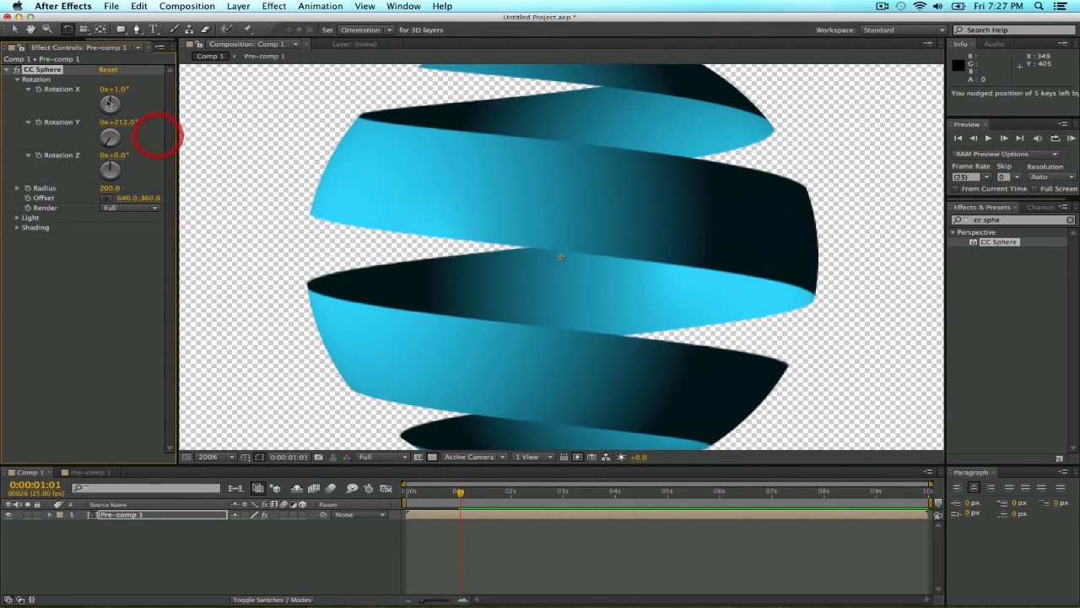
{"action": "left_click_drag", "start_coordinate": [118, 89], "coordinate": [159, 129]}
{"action": "scroll", "coordinate": [429, 230], "scroll_direction": "down", "scroll_amount": 1}
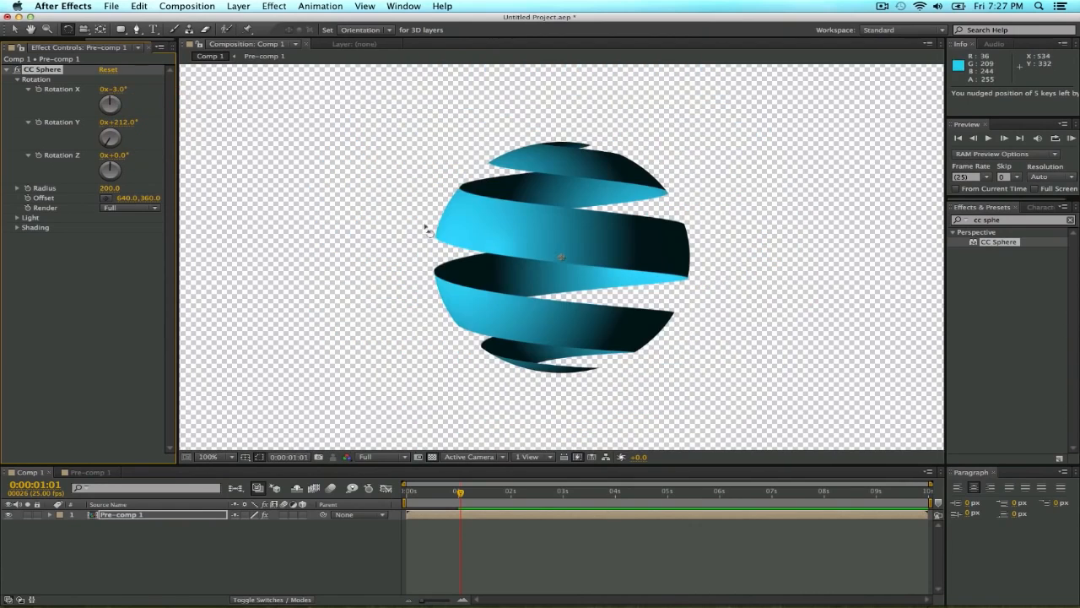
Collapse the rotation properties of the five strips in Pre-comp 1, deselect them, and return to Comp 1 with nothing selected.
{"action": "left_click", "coordinate": [93, 472]}
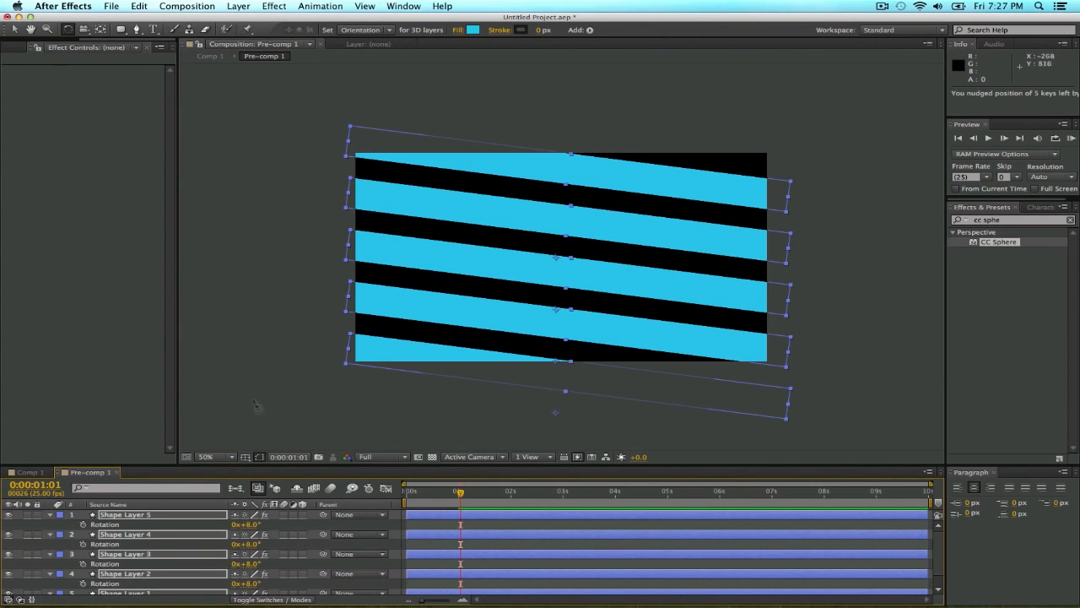
{"action": "left_click", "coordinate": [33, 473]}
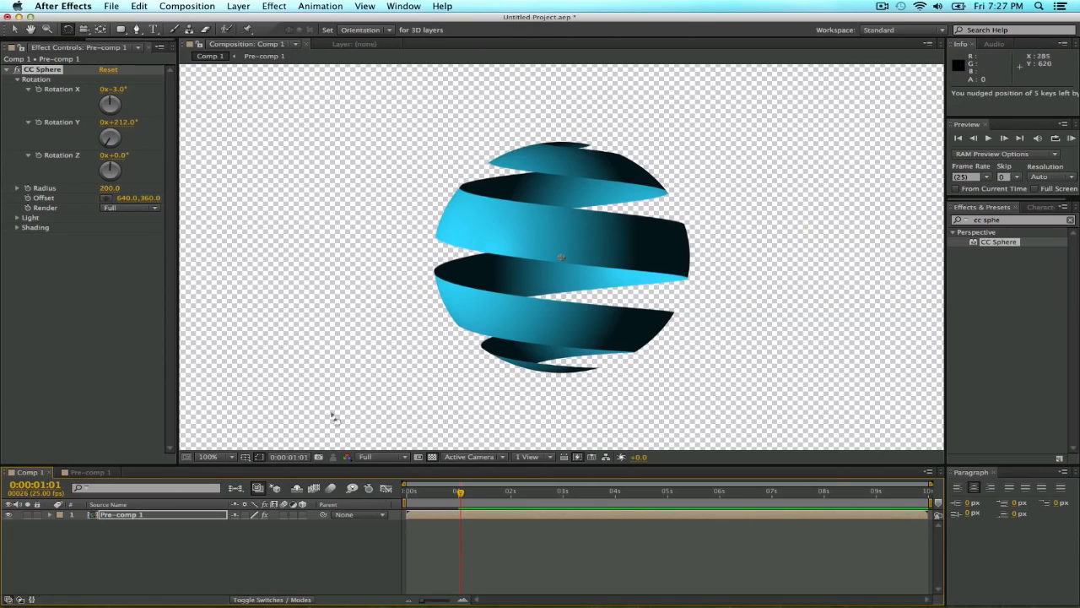
{"action": "left_click", "coordinate": [88, 473]}
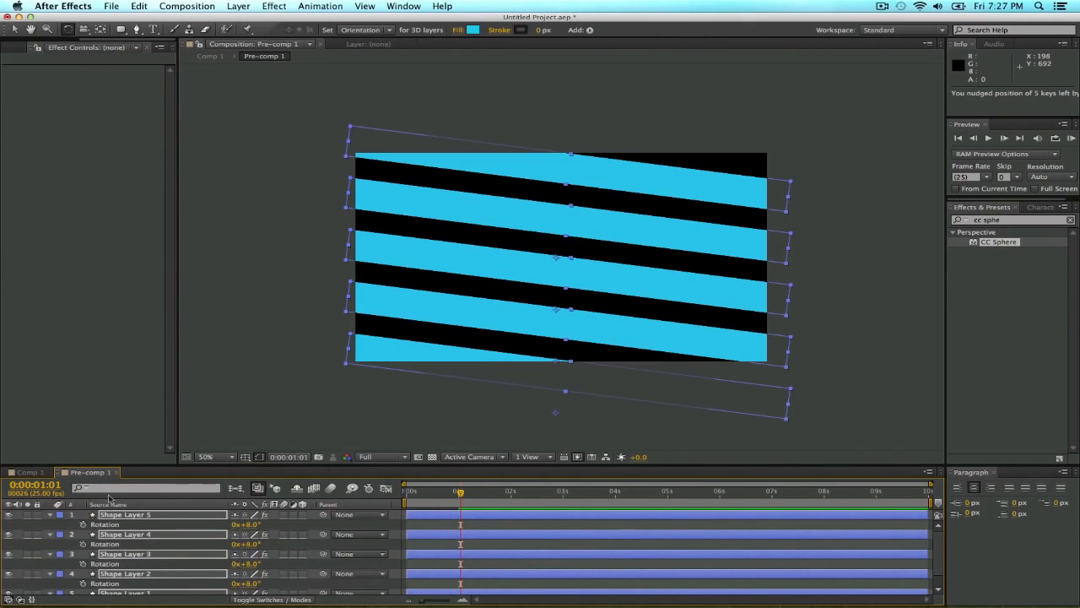
{"action": "key", "text": "u"}
{"action": "key", "text": "u"}
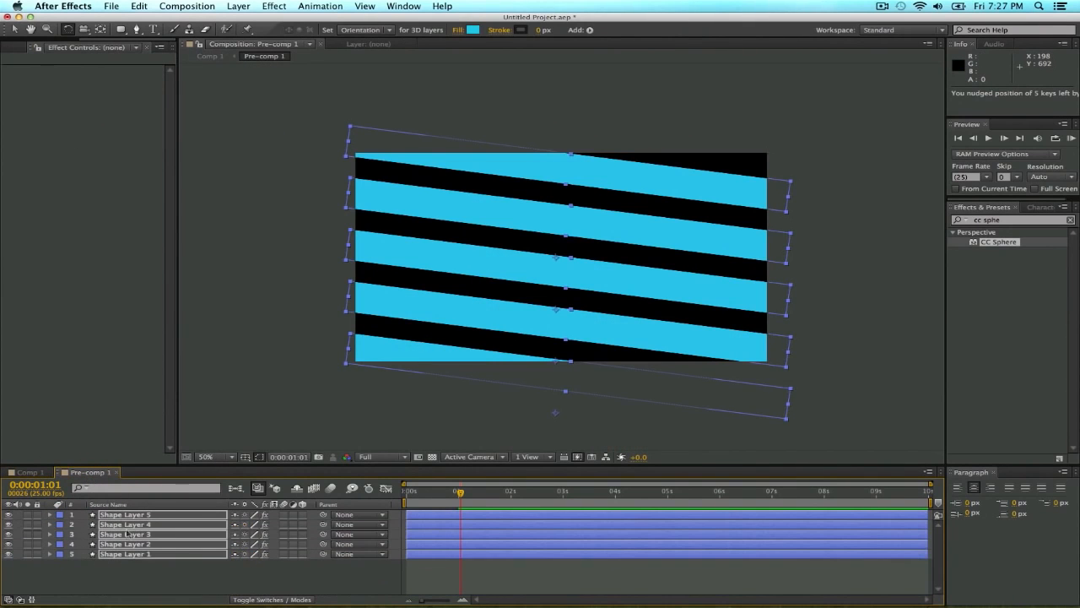
{"action": "left_click", "coordinate": [169, 577]}
{"action": "left_click", "coordinate": [30, 474]}
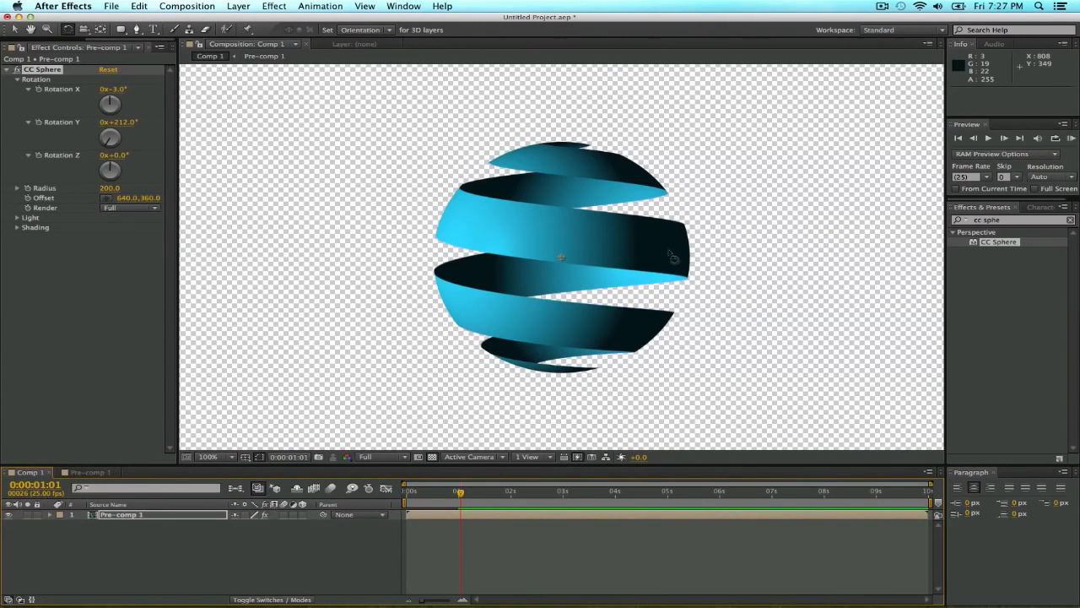
{"action": "left_click", "coordinate": [245, 540]}
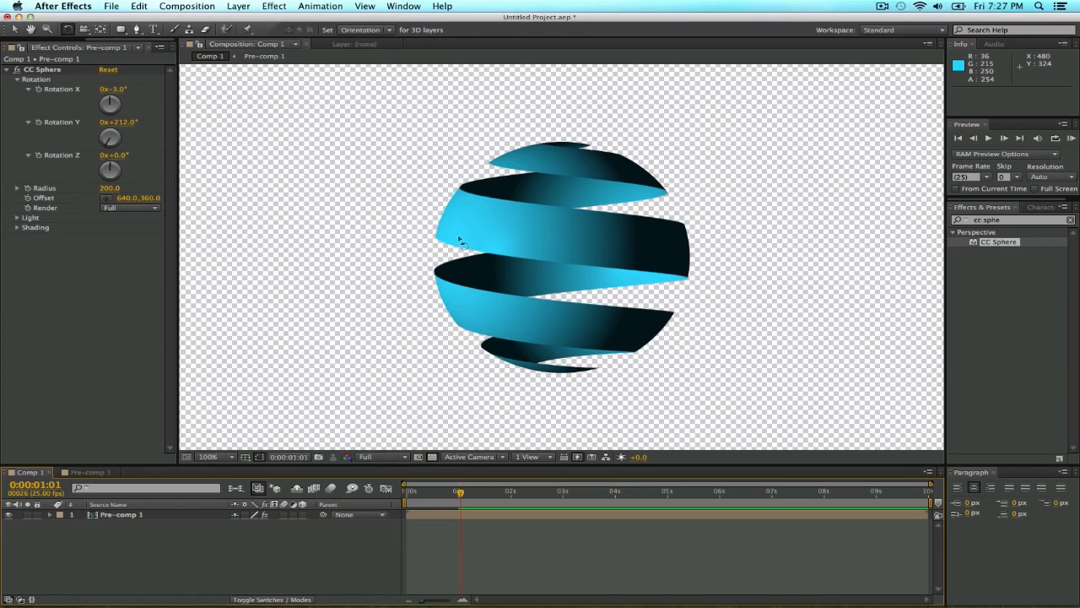
Create a white solid layer at the full composition size of 1280 x 720 px in Comp 1.
{"action": "left_click", "coordinate": [238, 6]}
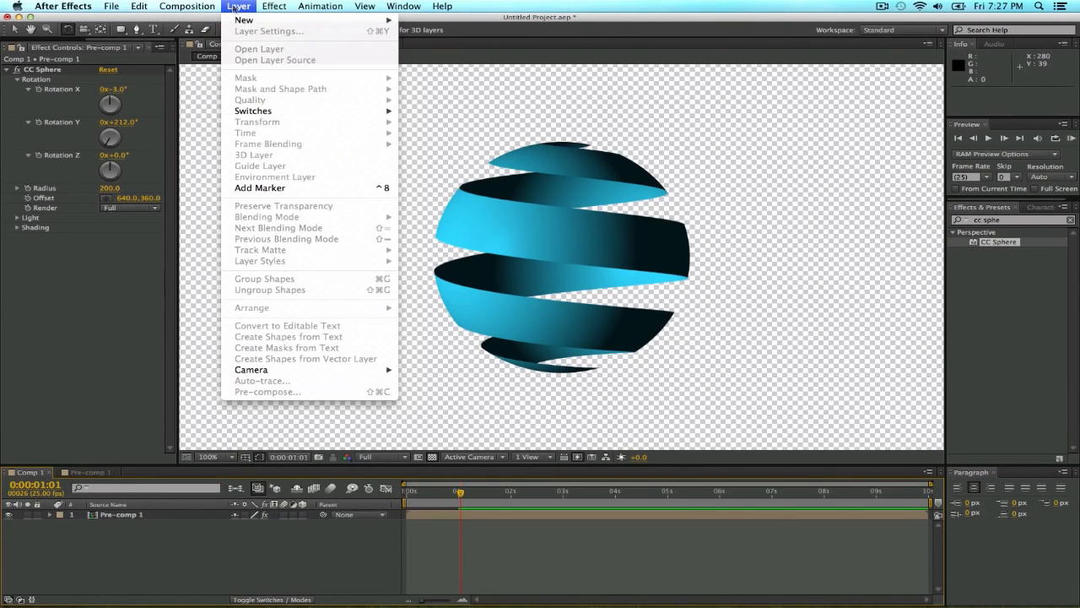
{"action": "mouse_move", "coordinate": [245, 20]}
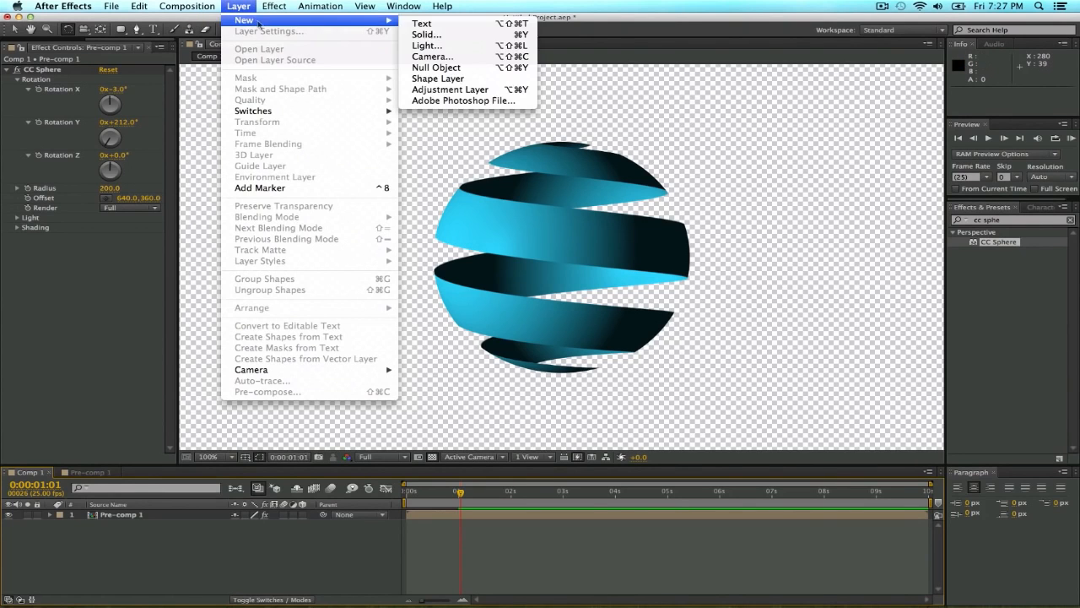
{"action": "left_click", "coordinate": [439, 33]}
{"action": "left_click", "coordinate": [304, 318]}
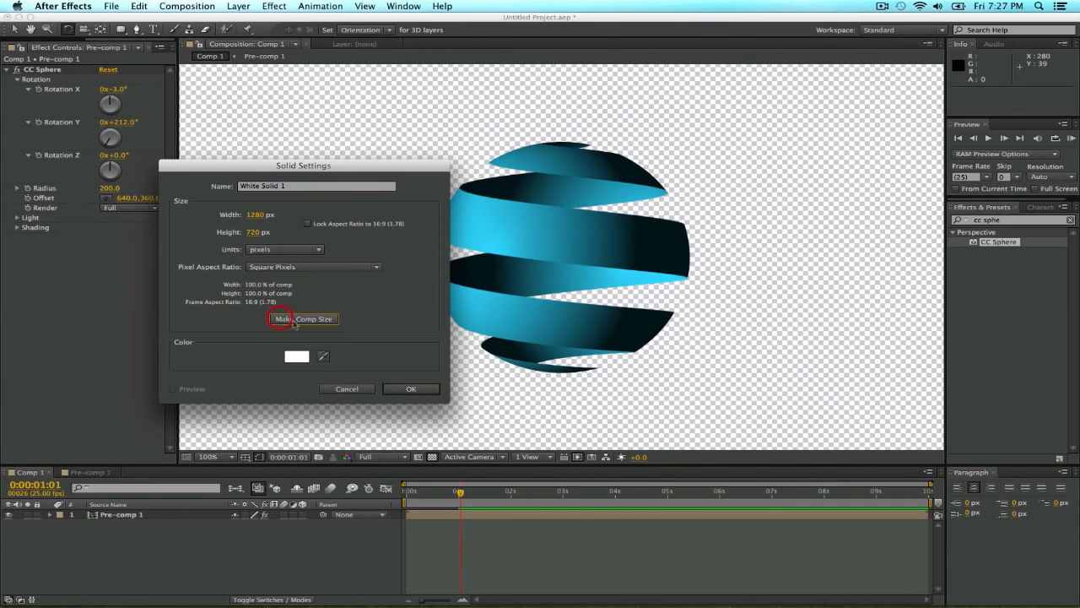
{"action": "left_click", "coordinate": [411, 388]}
Find the Ramp effect and apply it to the white solid.
{"action": "left_click", "coordinate": [1006, 219]}
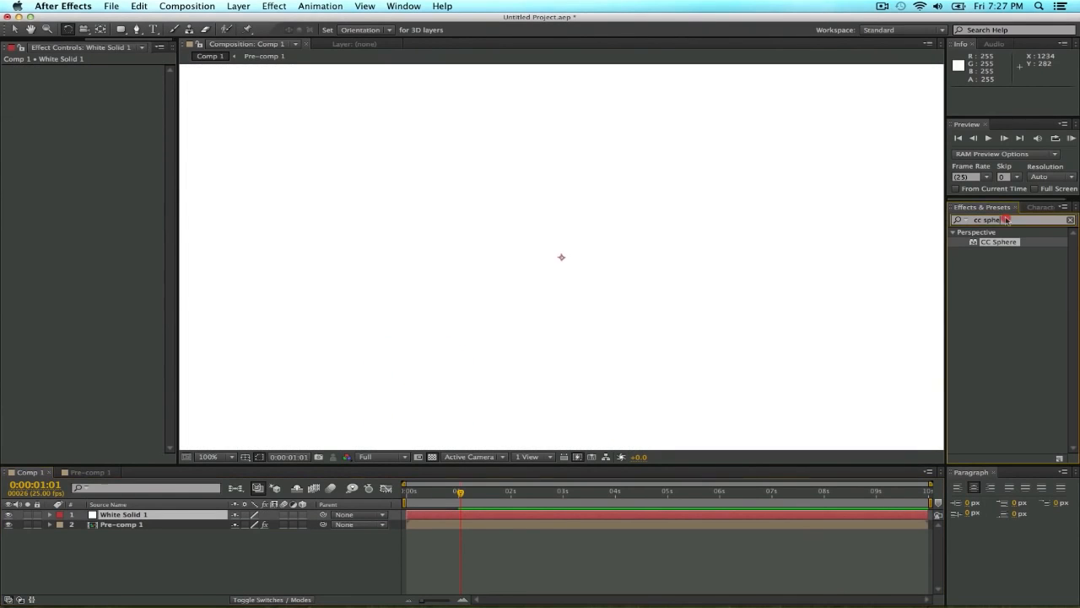
{"action": "type", "text": "ramp ef"}
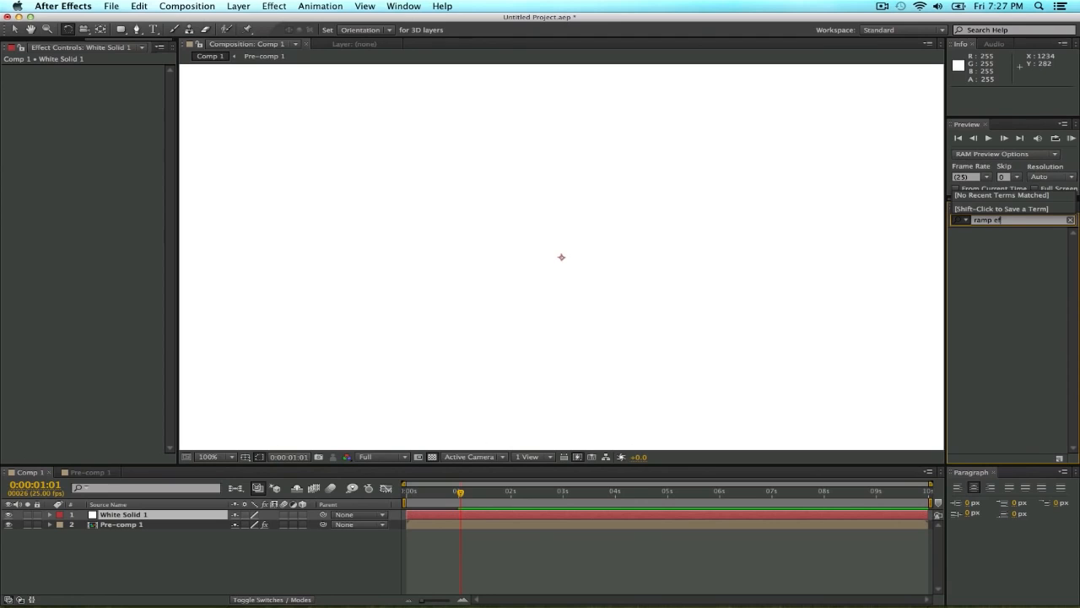
{"action": "key", "text": "BackSpace"}
{"action": "key", "text": "BackSpace"}
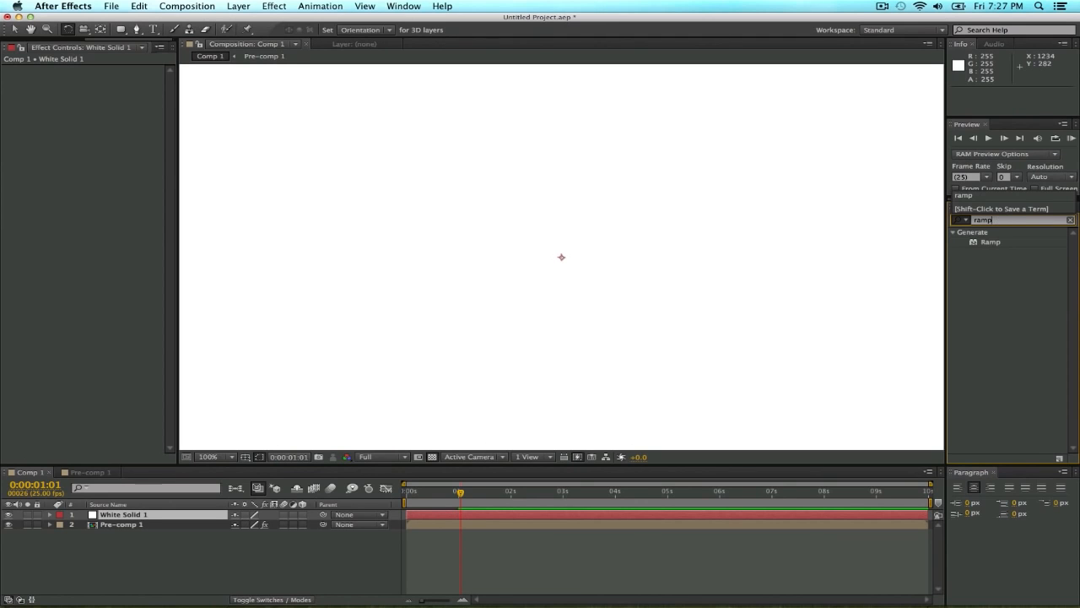
{"action": "left_click_drag", "start_coordinate": [992, 242], "coordinate": [196, 515]}
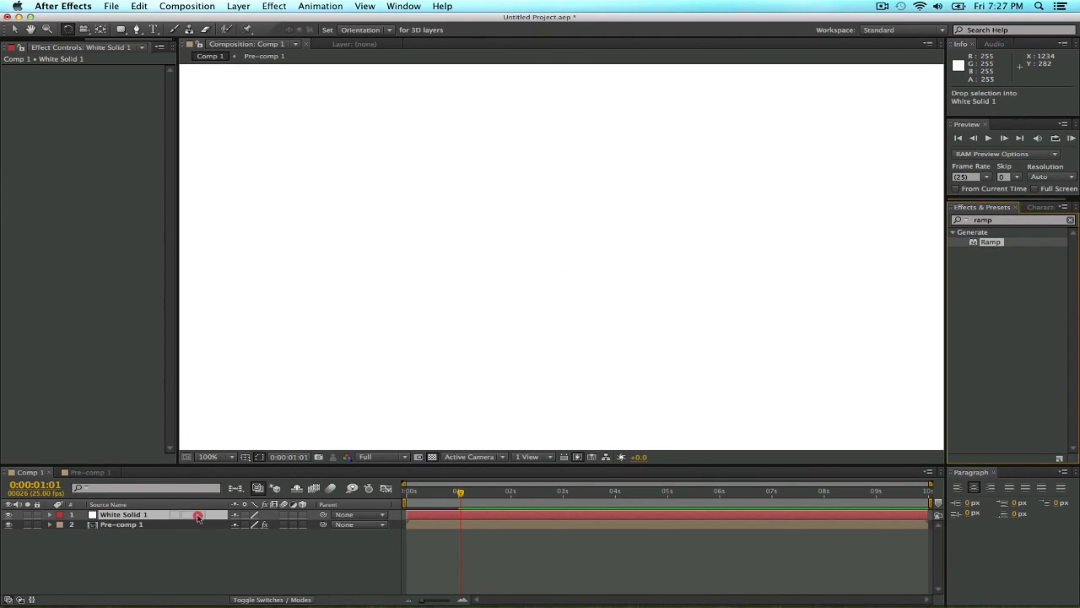
{"action": "scroll", "coordinate": [546, 289], "scroll_direction": "down", "scroll_amount": 1}
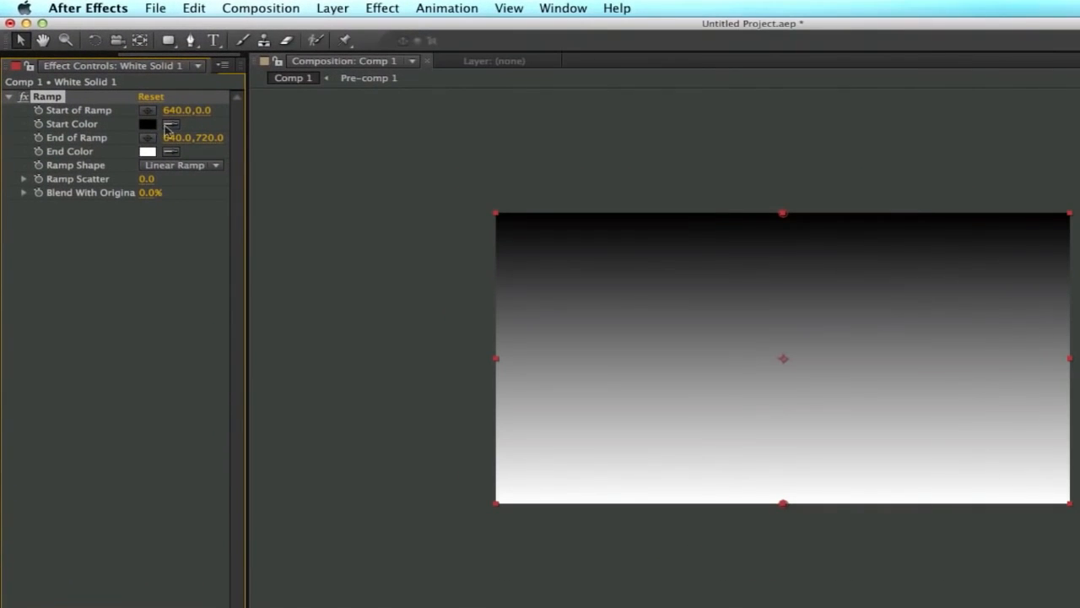
Set the Ramp shape to Radial Ramp and its start point to the composition centre at 640, 360.
{"action": "left_click", "coordinate": [187, 166]}
{"action": "left_click", "coordinate": [184, 166]}
{"action": "left_click", "coordinate": [206, 196]}
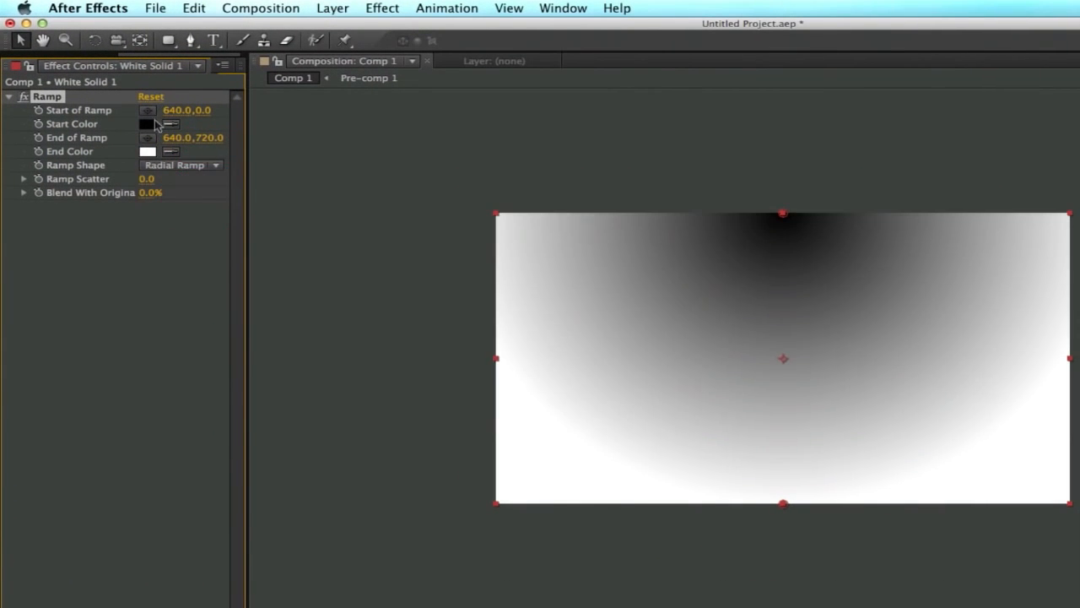
{"action": "left_click_drag", "start_coordinate": [200, 118], "coordinate": [481, 150]}
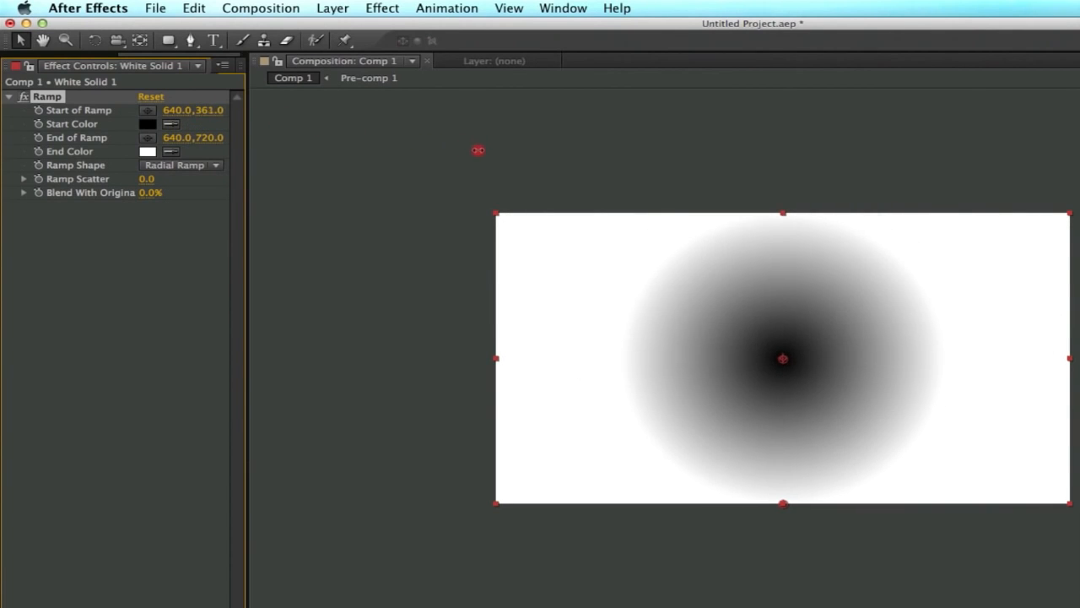
Set the Ramp's start color to white and its end color to light gray.
{"action": "left_click", "coordinate": [148, 124]}
{"action": "left_click_drag", "start_coordinate": [253, 606], "coordinate": [48, 494]}
{"action": "left_click", "coordinate": [553, 567]}
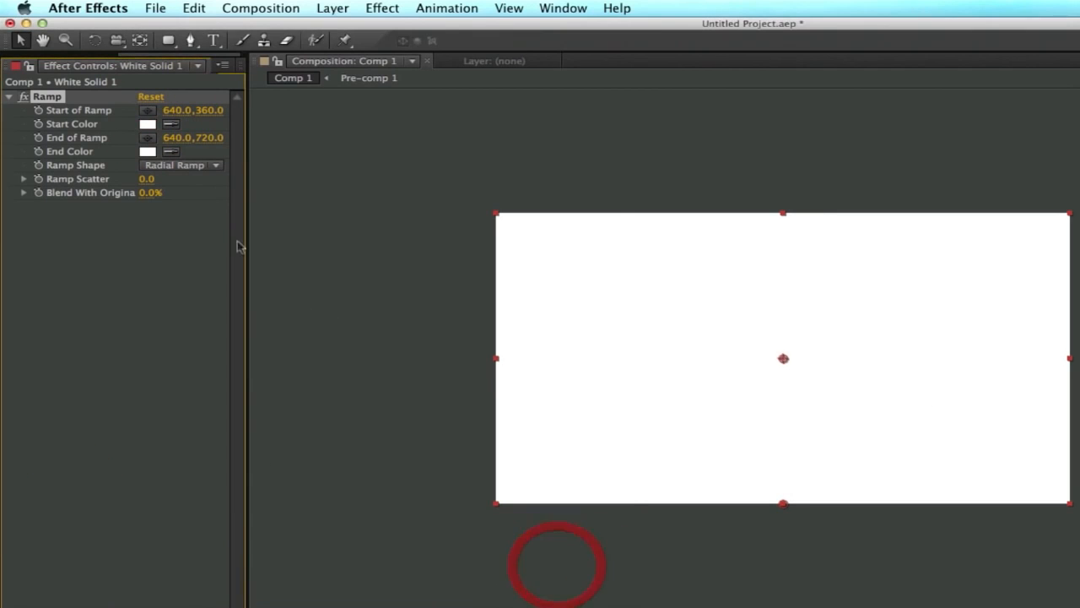
{"action": "left_click", "coordinate": [148, 154]}
{"action": "left_click_drag", "start_coordinate": [192, 573], "coordinate": [145, 606]}
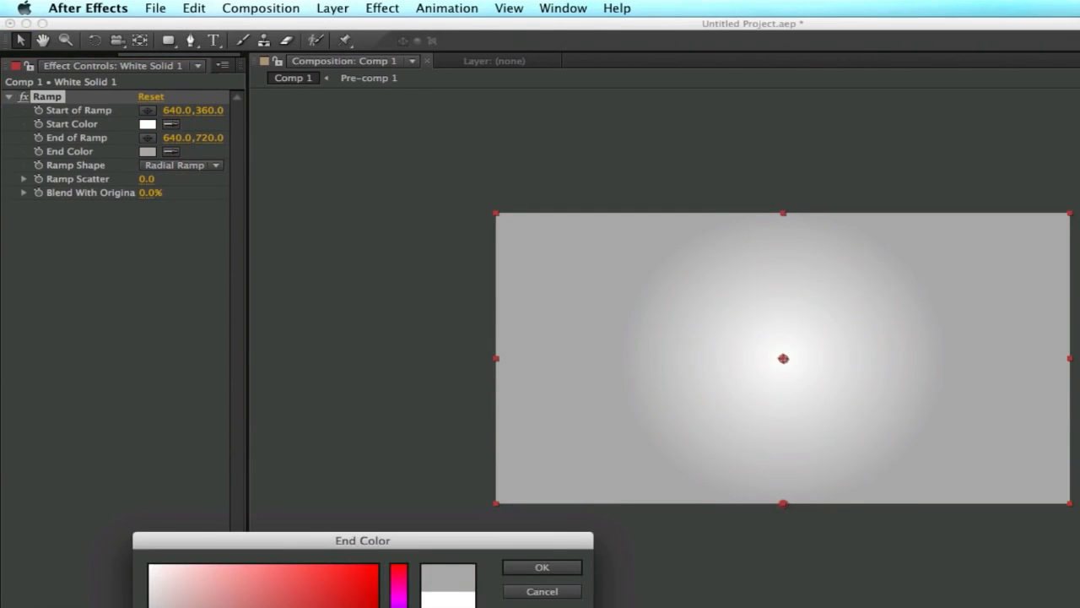
{"action": "left_click", "coordinate": [531, 566]}
Set the Ramp Scatter to 100 and move the end of the ramp down to 640, 895.
{"action": "left_click", "coordinate": [146, 179]}
{"action": "type", "text": "100"}
{"action": "key", "text": "Return"}
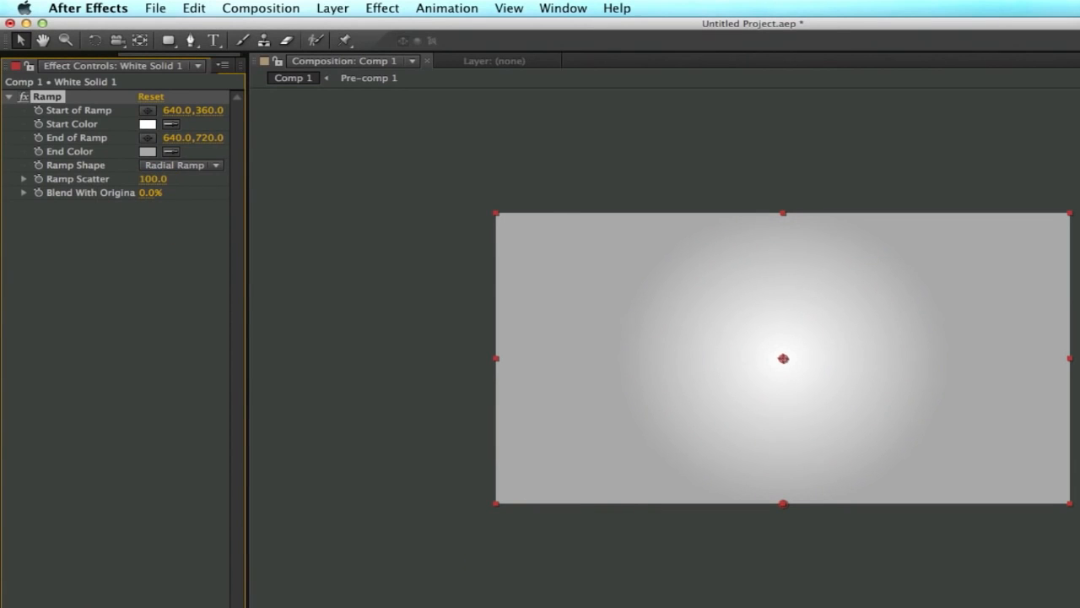
{"action": "left_click_drag", "start_coordinate": [211, 139], "coordinate": [286, 150]}
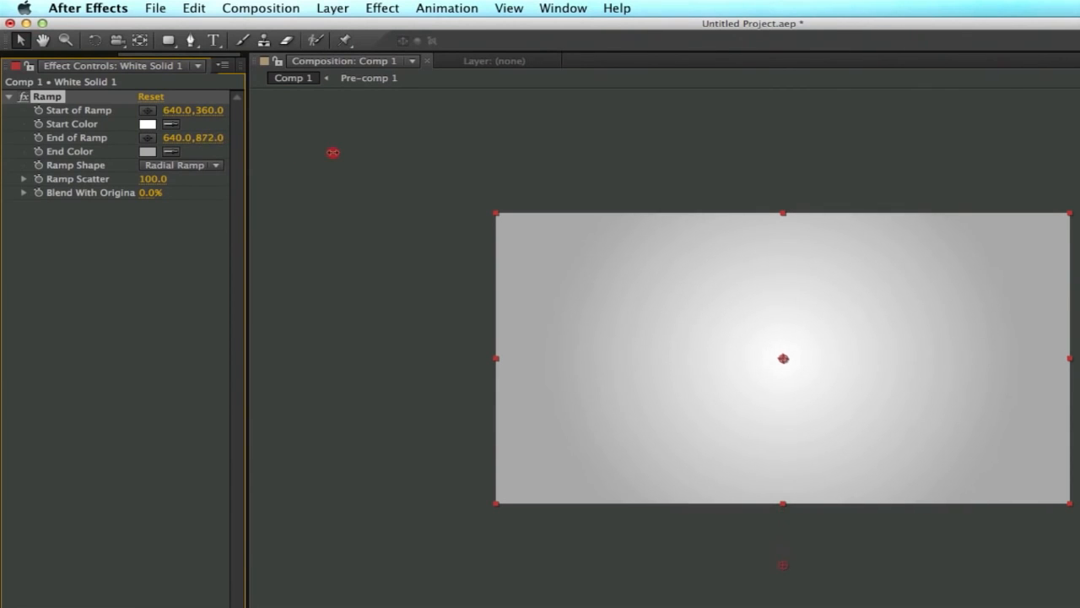
{"action": "left_click_drag", "start_coordinate": [355, 155], "coordinate": [350, 160]}
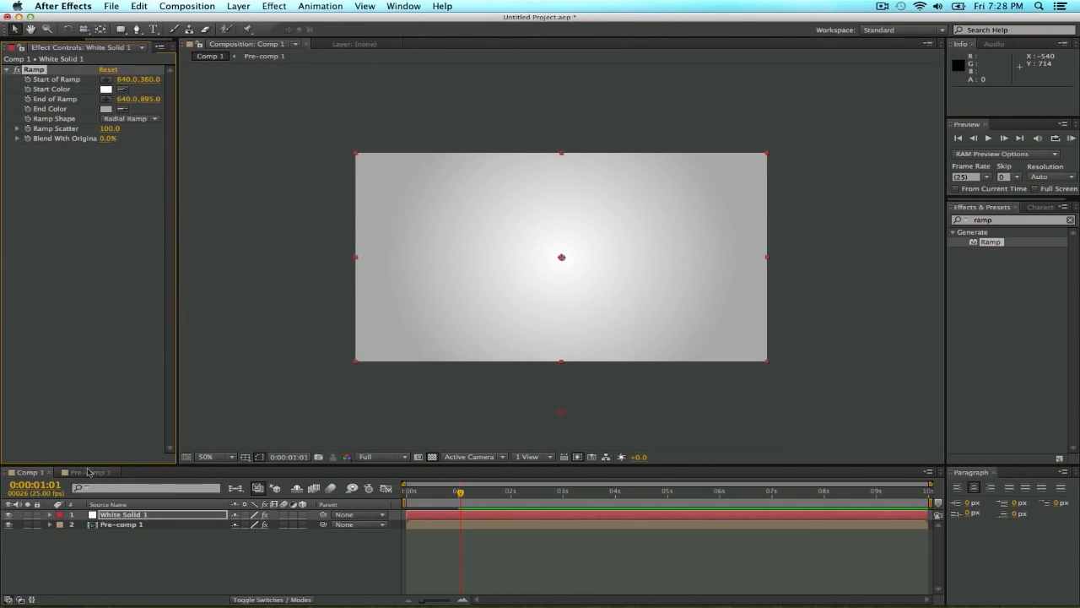
Move the white solid below Pre-comp 1 so it serves as the sphere's background, and view the composition at 100%.
{"action": "left_click_drag", "start_coordinate": [141, 518], "coordinate": [135, 533]}
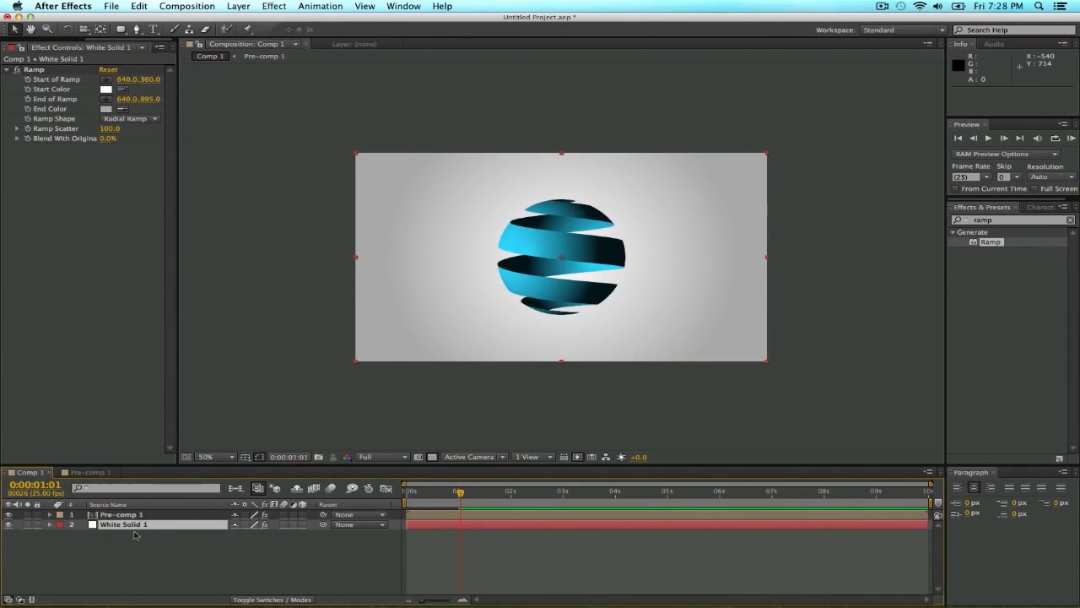
{"action": "left_click", "coordinate": [163, 547]}
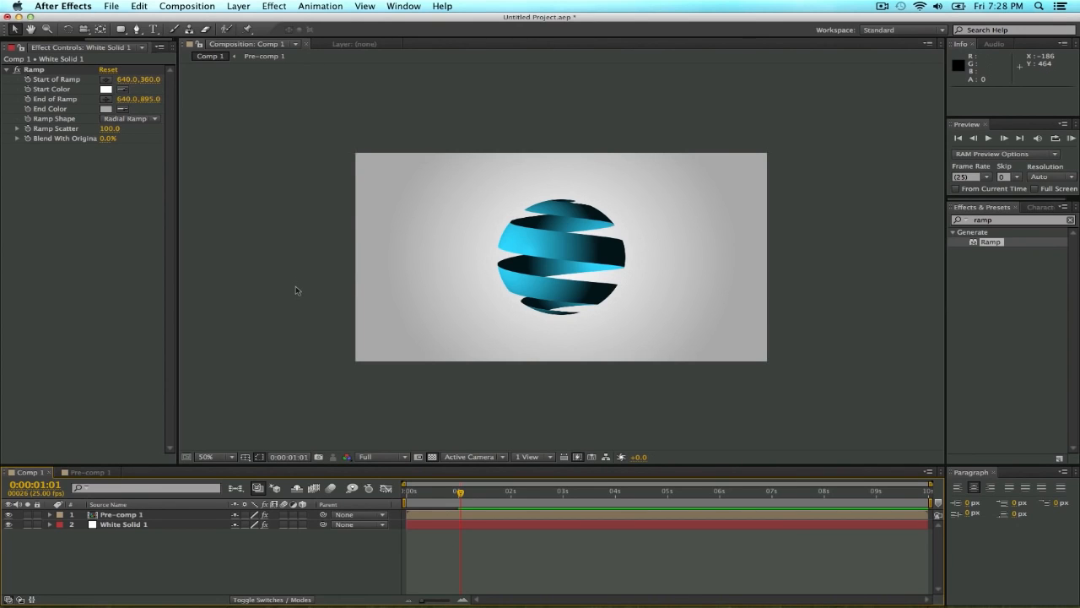
{"action": "key", "text": "slash"}
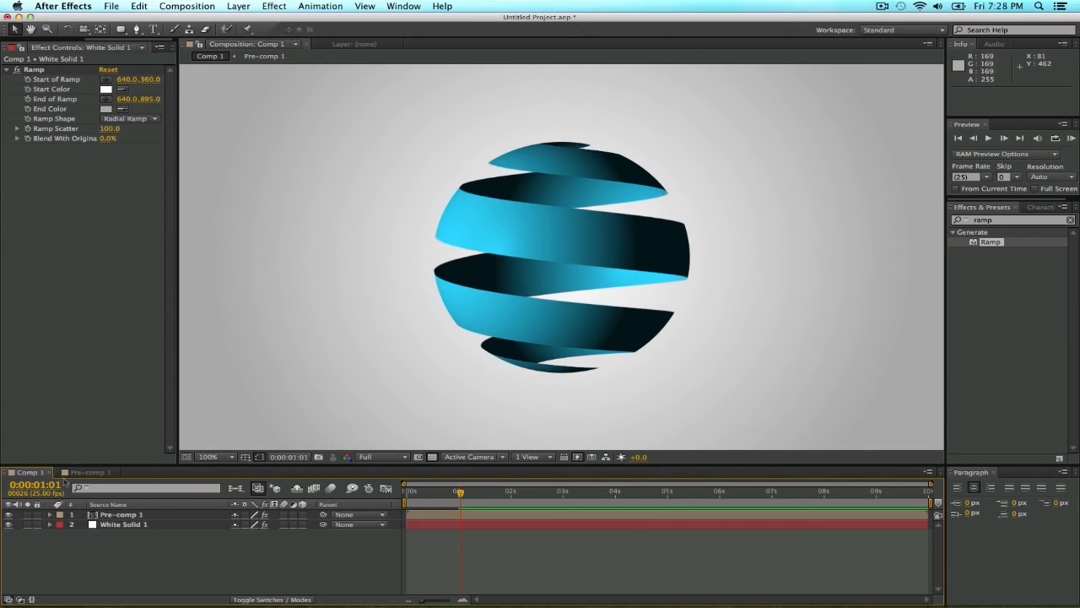
Bring up the project's file list, then switch to Safari and preview the gray 1704 × 2272 image from the grunge texture search.
{"action": "left_click", "coordinate": [137, 515]}
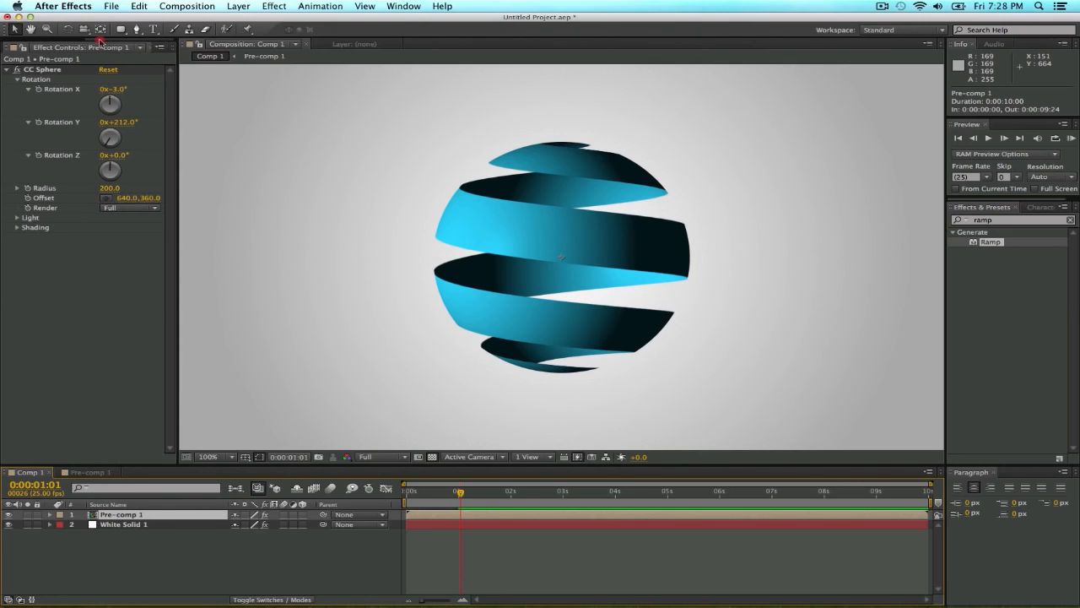
{"action": "left_click", "coordinate": [11, 47]}
{"action": "left_click", "coordinate": [47, 226]}
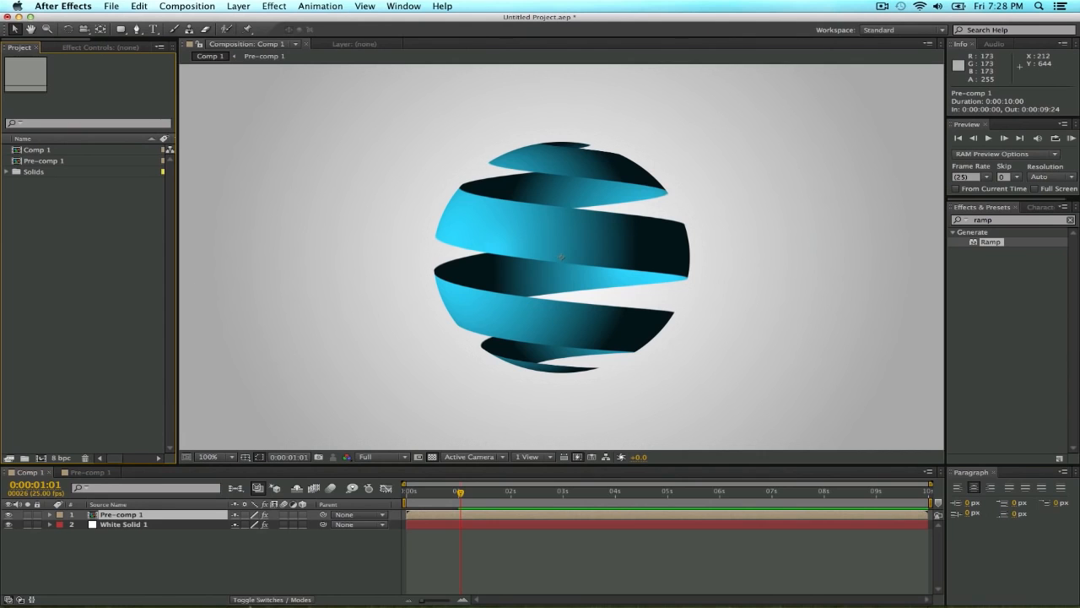
{"action": "left_click", "coordinate": [237, 595]}
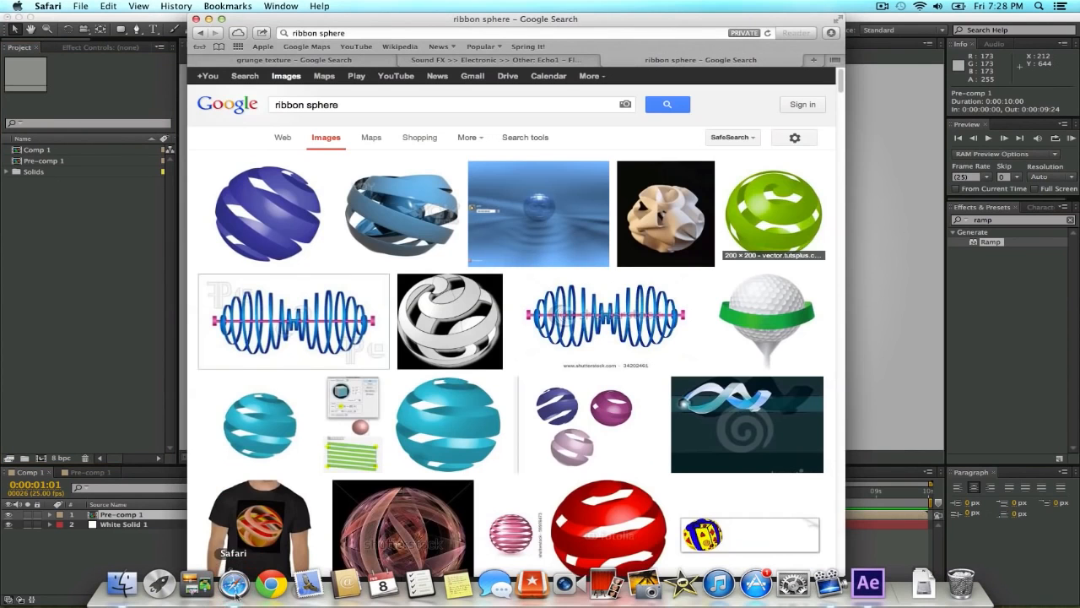
{"action": "scroll", "coordinate": [287, 253], "scroll_direction": "down", "scroll_amount": 1}
{"action": "left_click", "coordinate": [302, 60]}
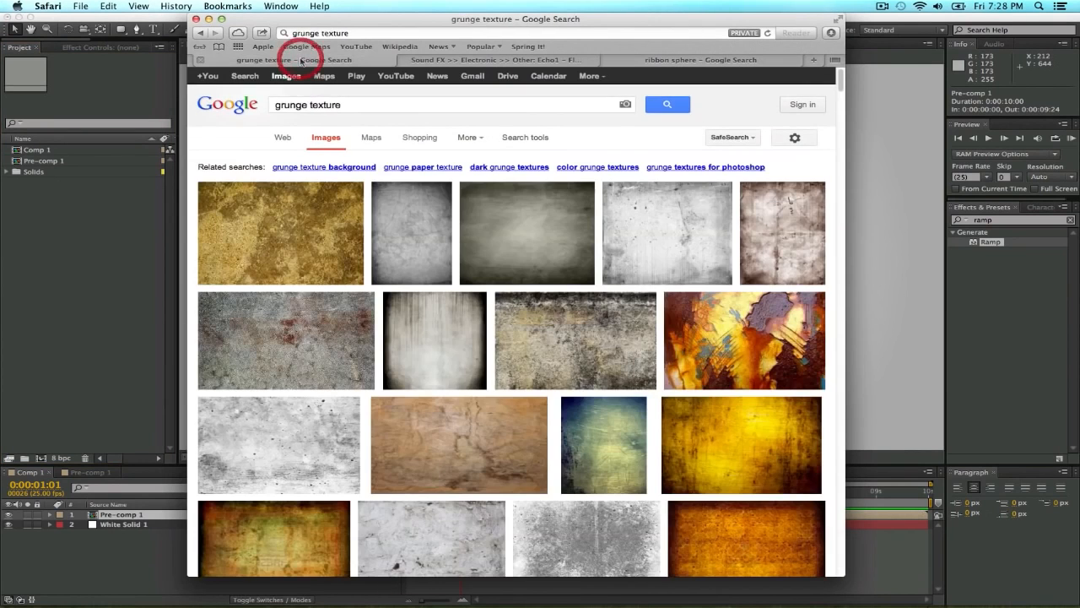
{"action": "left_click", "coordinate": [407, 227]}
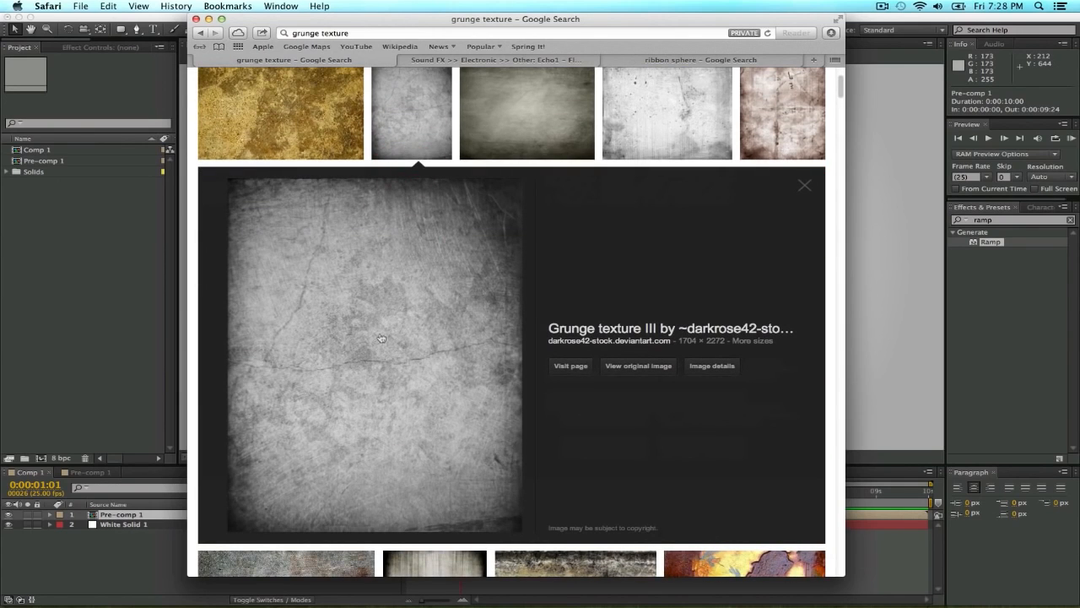
Return to After Effects and import Grunge_texture_2_by_darkrose42_stock.jpg from the Ribbon Sphere Tutorial folder.
{"action": "left_click", "coordinate": [52, 227]}
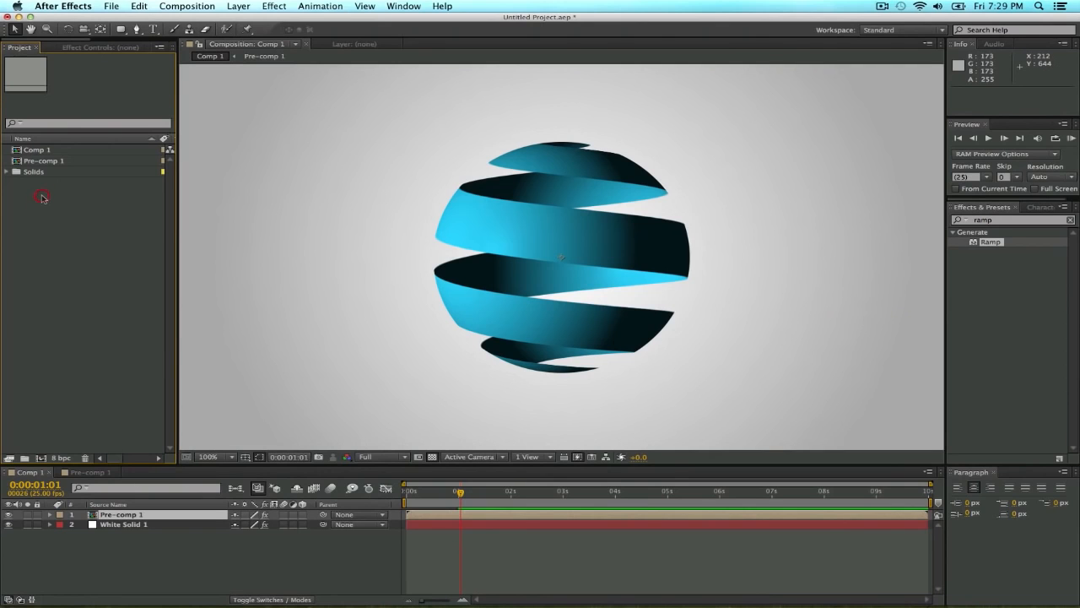
{"action": "double_click", "coordinate": [84, 254]}
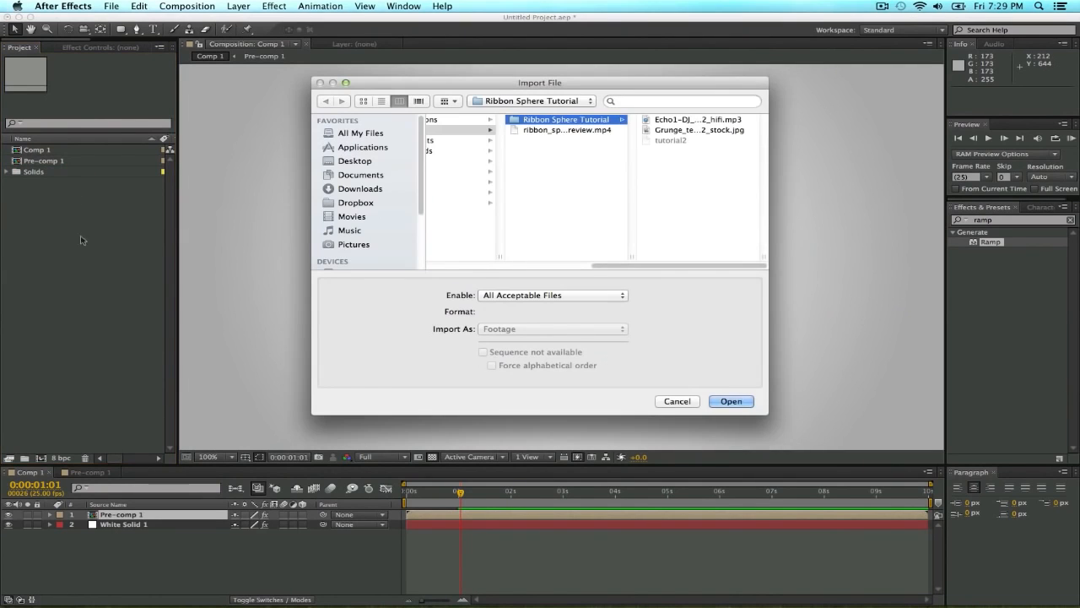
{"action": "left_click", "coordinate": [684, 130]}
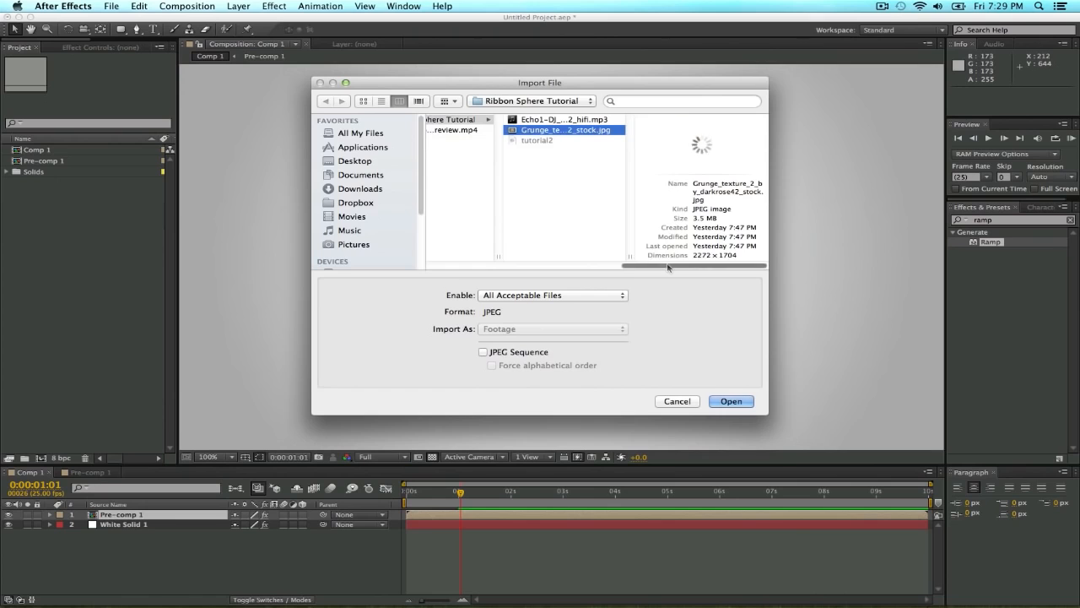
{"action": "left_click", "coordinate": [726, 398]}
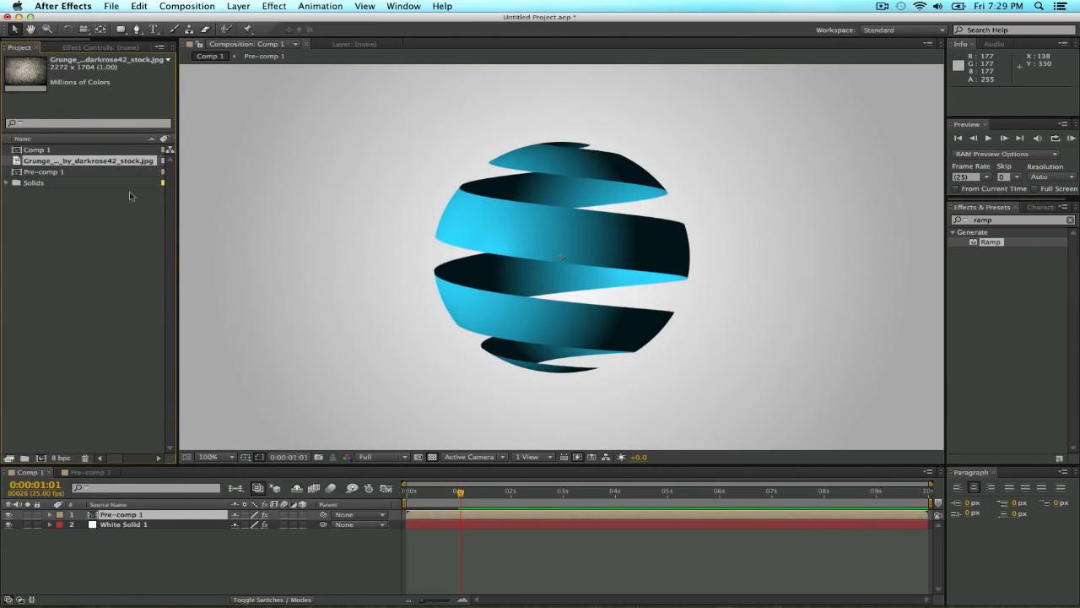
Add the grunge texture to Comp 1 between Pre-comp 1 and White Solid 1, and show the layers' blending mode settings.
{"action": "left_click_drag", "start_coordinate": [182, 606], "coordinate": [152, 524]}
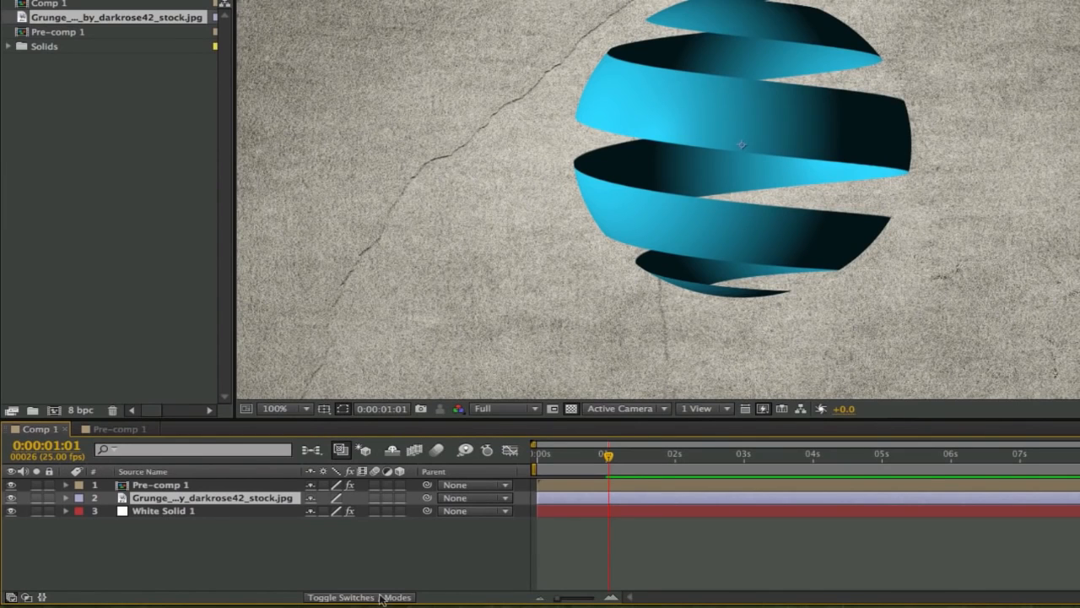
{"action": "left_click", "coordinate": [338, 598]}
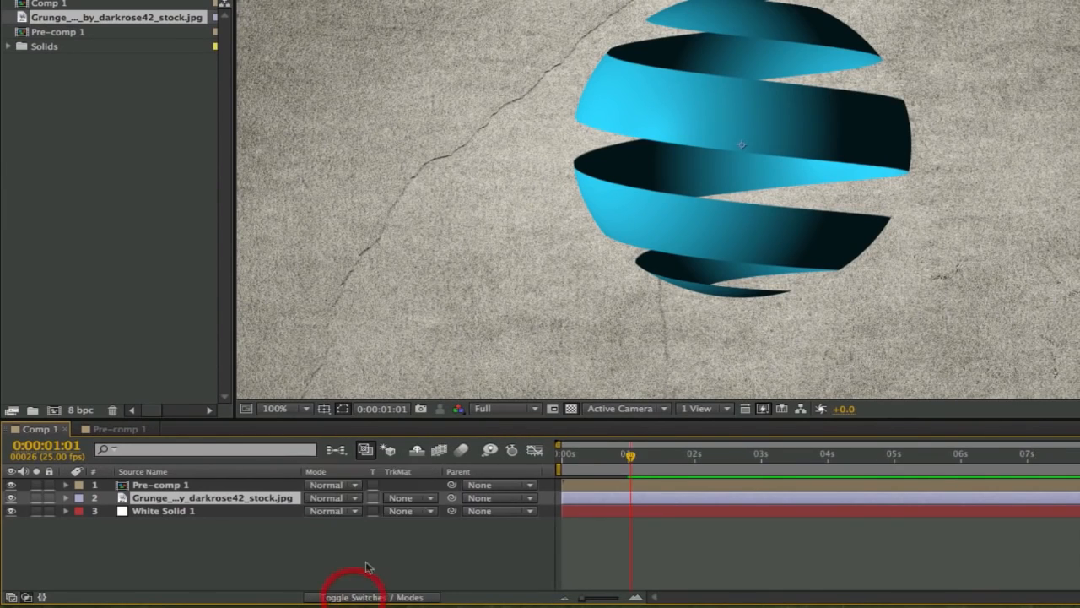
Set the grunge texture layer's track matte to Luma Matte "Pre-comp 1" and check it at 0:00:01:04.
{"action": "left_click", "coordinate": [424, 501]}
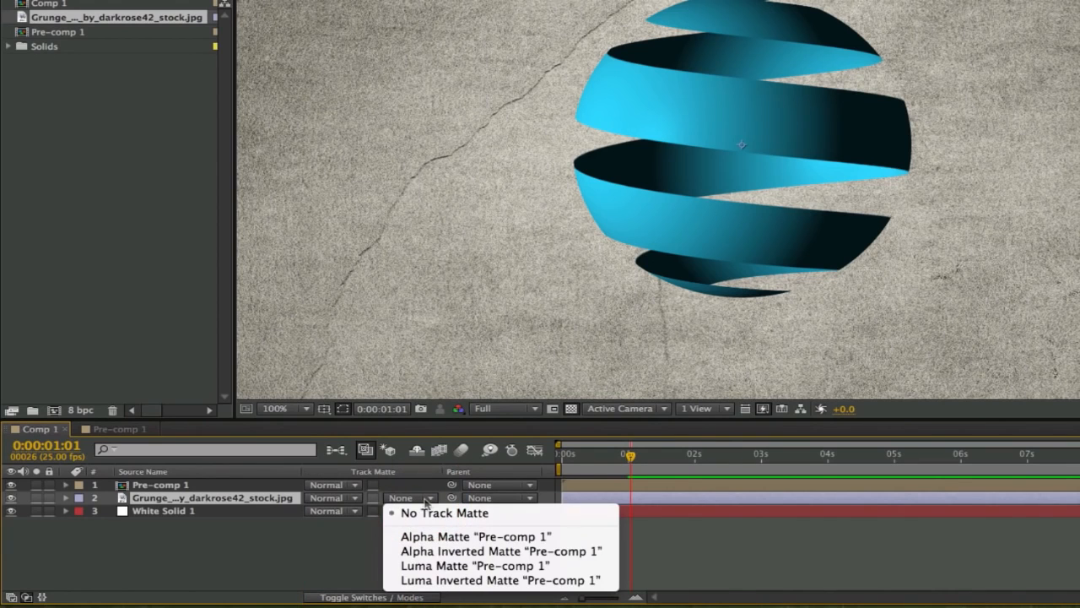
{"action": "left_click", "coordinate": [453, 567]}
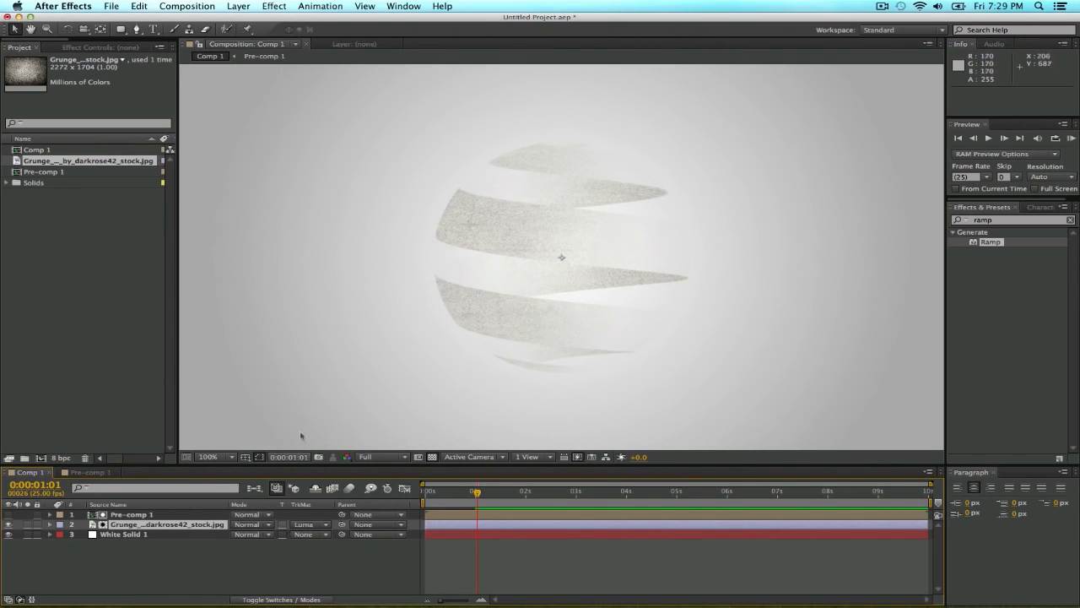
{"action": "mouse_move", "coordinate": [476, 492]}
{"action": "left_mouse_down"}
{"action": "mouse_move", "coordinate": [514, 492]}
{"action": "mouse_move", "coordinate": [463, 492]}
{"action": "mouse_move", "coordinate": [484, 493]}
{"action": "left_mouse_up"}
Find the CC Sphere effect and apply it to the grunge texture layer.
{"action": "left_click", "coordinate": [1004, 220]}
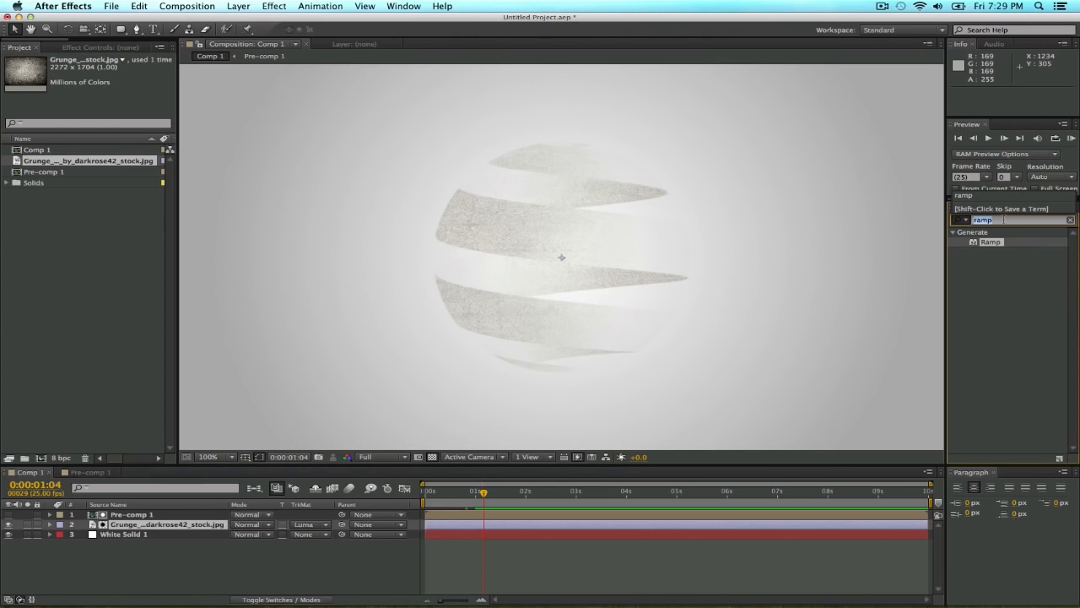
{"action": "type", "text": "cc sphere"}
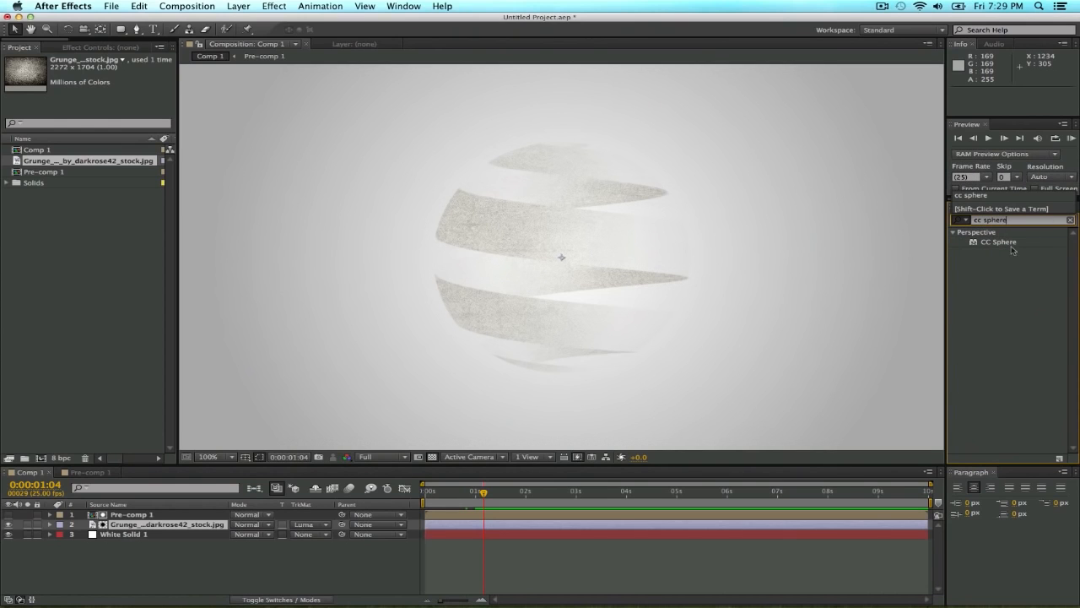
{"action": "mouse_move", "coordinate": [1012, 250]}
{"action": "left_mouse_down"}
{"action": "mouse_move", "coordinate": [912, 338]}
{"action": "mouse_move", "coordinate": [352, 508]}
{"action": "mouse_move", "coordinate": [144, 527]}
{"action": "left_mouse_up"}
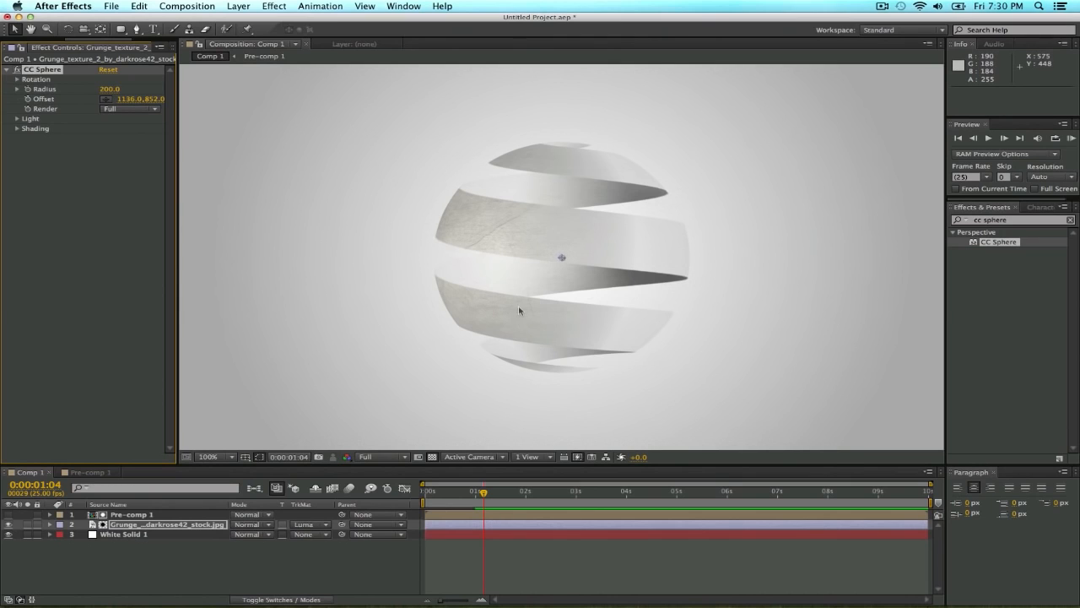
Try moving Pre-comp 1 horizontally to position 687, 360, and undo the move.
{"action": "left_click", "coordinate": [172, 517]}
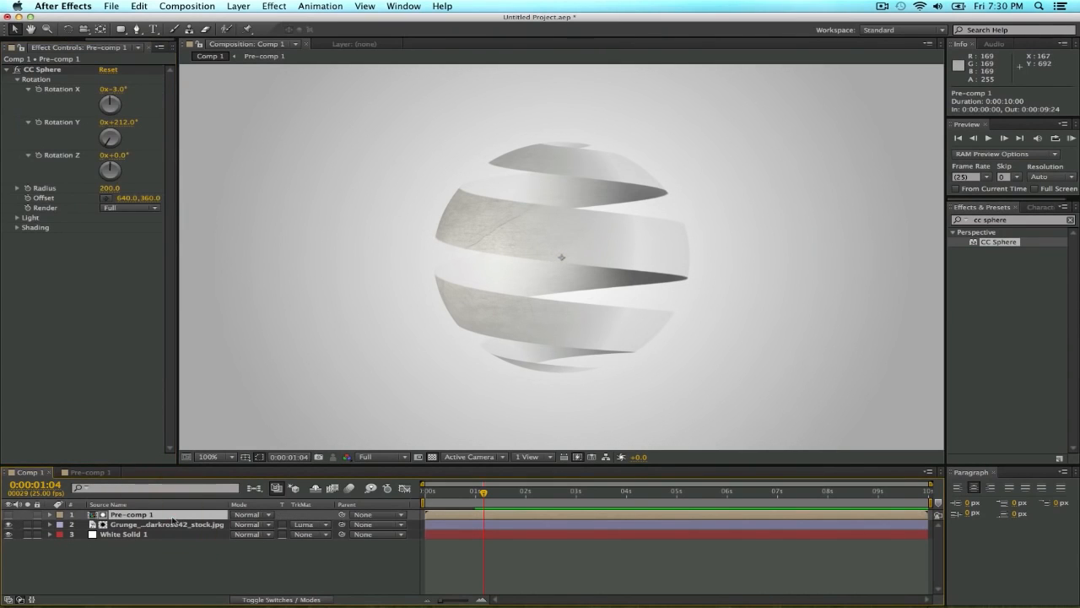
{"action": "key", "text": "p"}
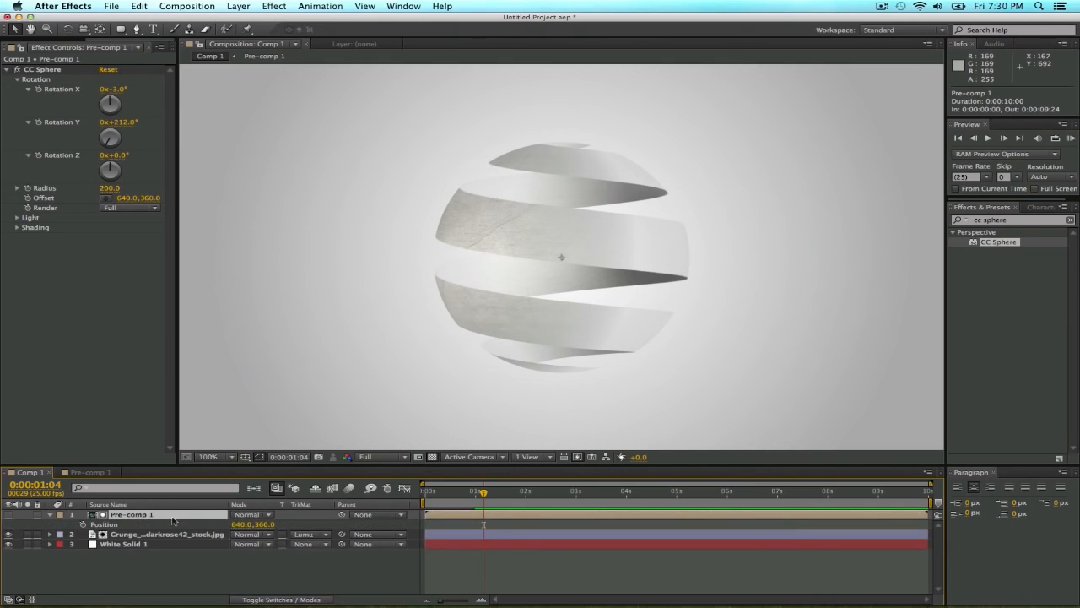
{"action": "left_click_drag", "start_coordinate": [235, 524], "coordinate": [277, 530]}
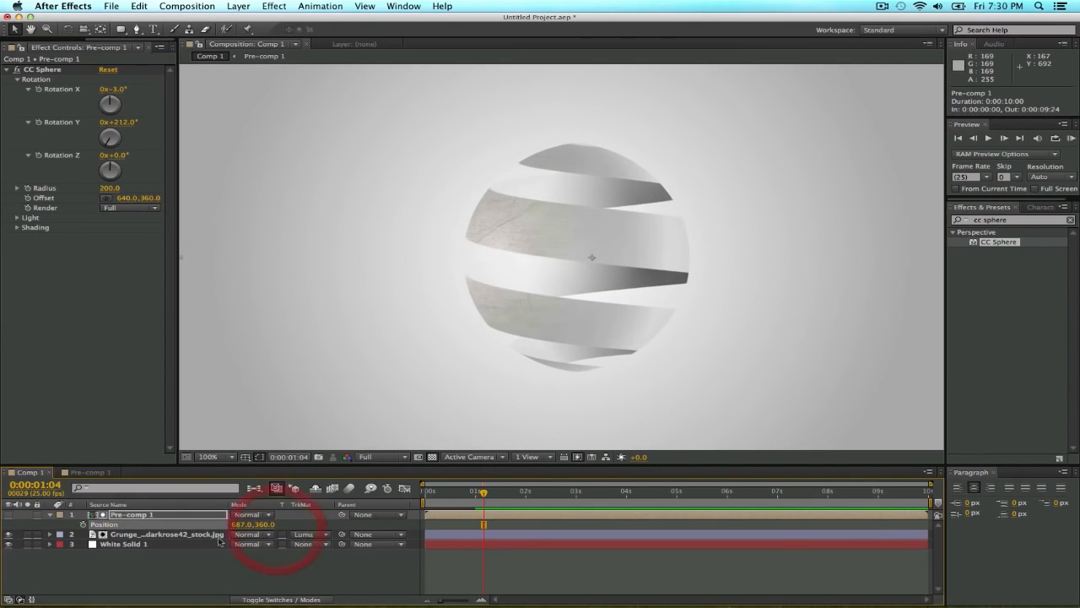
{"action": "key", "text": "super+z"}
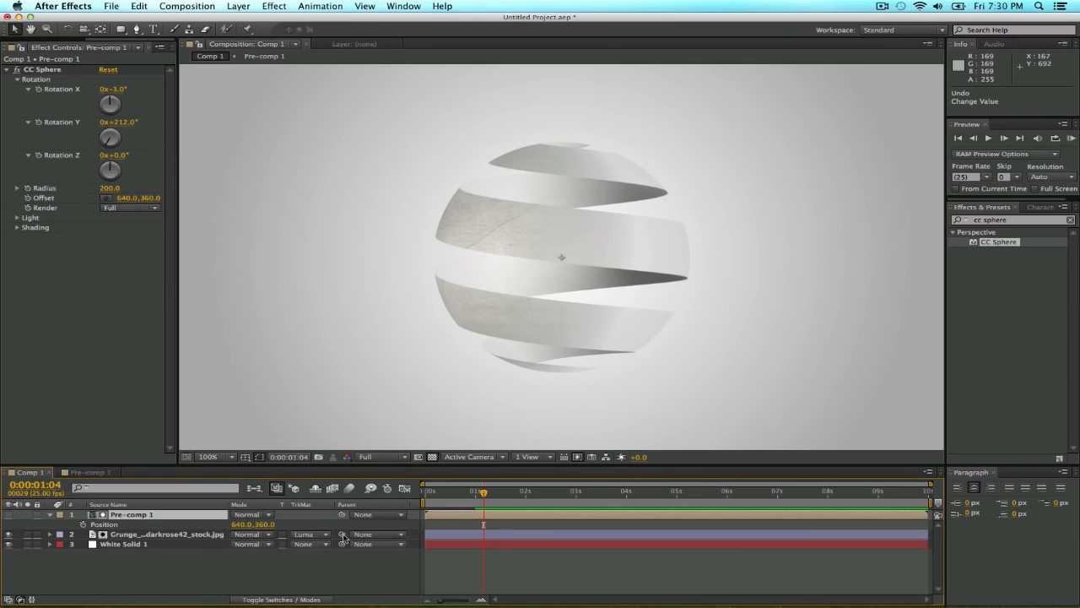
Parent the grunge texture layer to Pre-comp 1, test the link by moving Pre-comp 1 sideways, and restore its position to 640, 360.
{"action": "left_click_drag", "start_coordinate": [341, 534], "coordinate": [140, 515]}
{"action": "left_click_drag", "start_coordinate": [242, 527], "coordinate": [371, 520]}
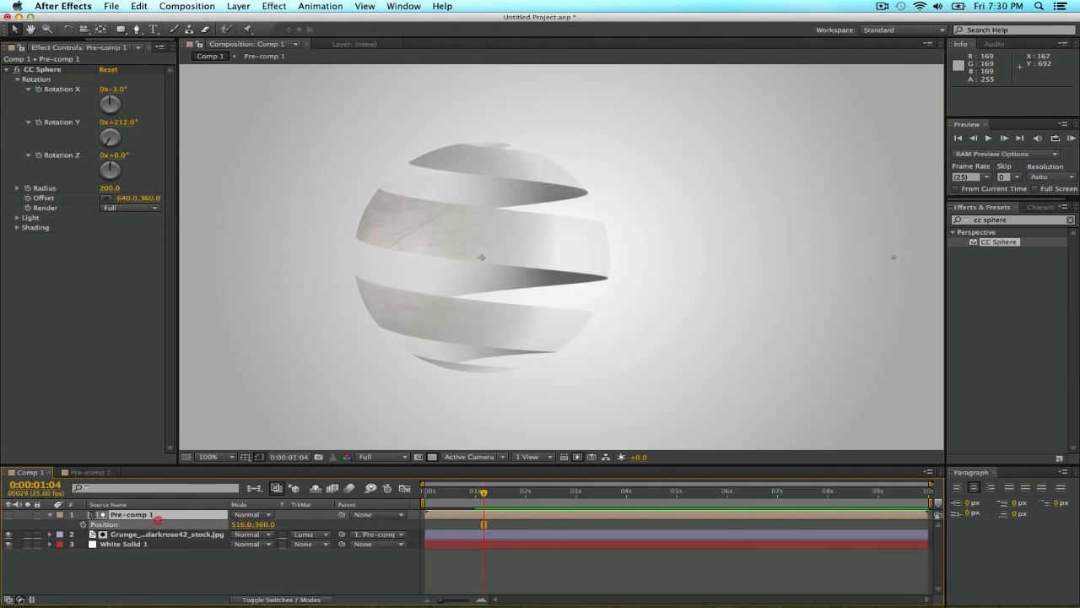
{"action": "left_click", "coordinate": [116, 520]}
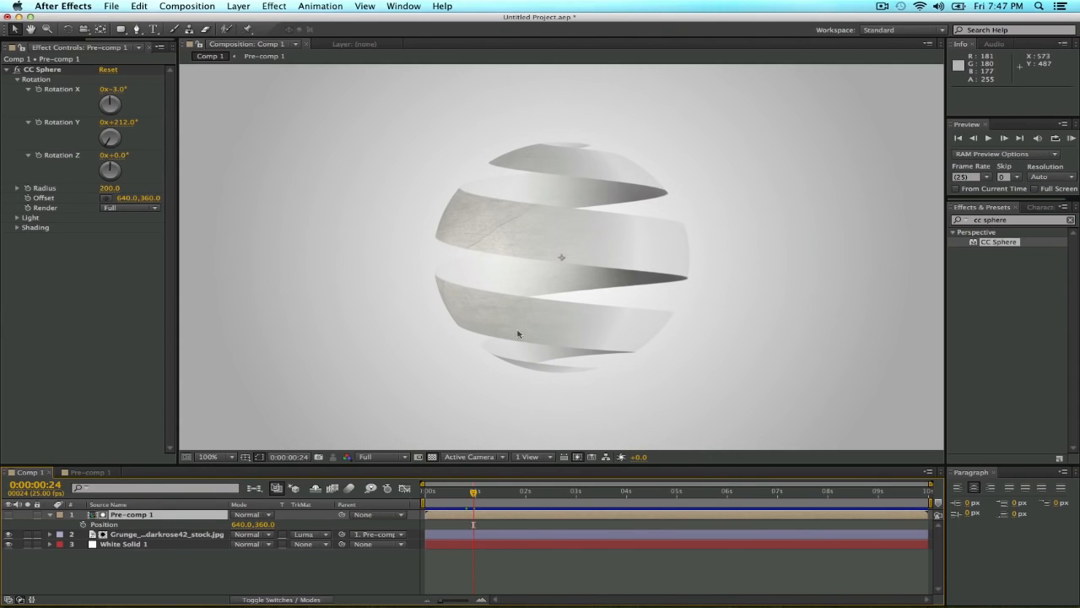
Open Pre-comp 1 and reveal the Linear Wipe keyframes of Shape Layers 5 and 4.
{"action": "mouse_move", "coordinate": [473, 494]}
{"action": "left_mouse_down"}
{"action": "mouse_move", "coordinate": [429, 496]}
{"action": "mouse_move", "coordinate": [482, 498]}
{"action": "mouse_move", "coordinate": [427, 497]}
{"action": "mouse_move", "coordinate": [476, 498]}
{"action": "left_mouse_up"}
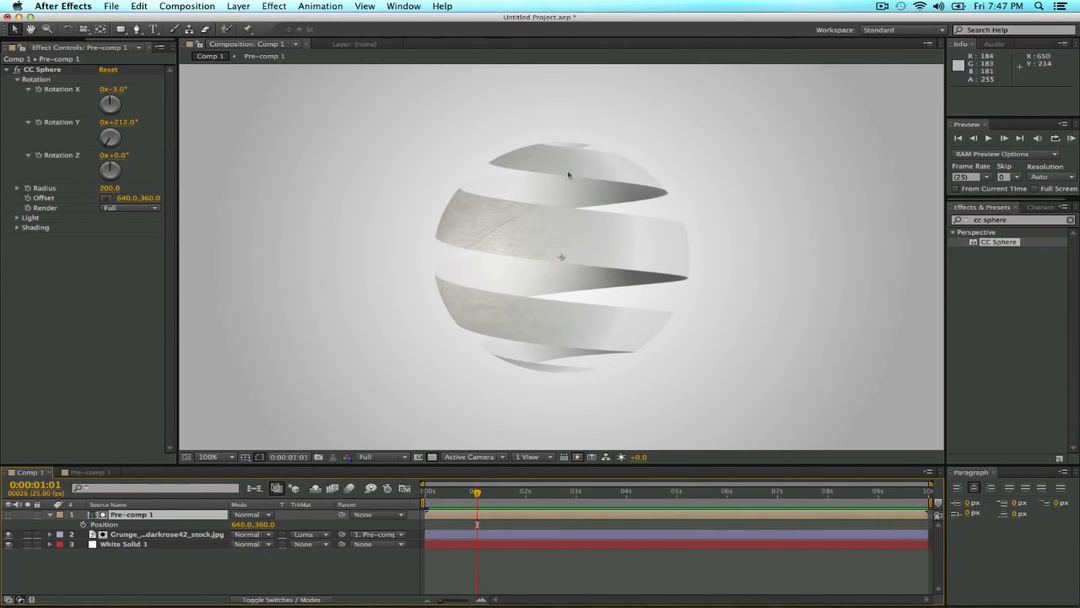
{"action": "left_click", "coordinate": [88, 474]}
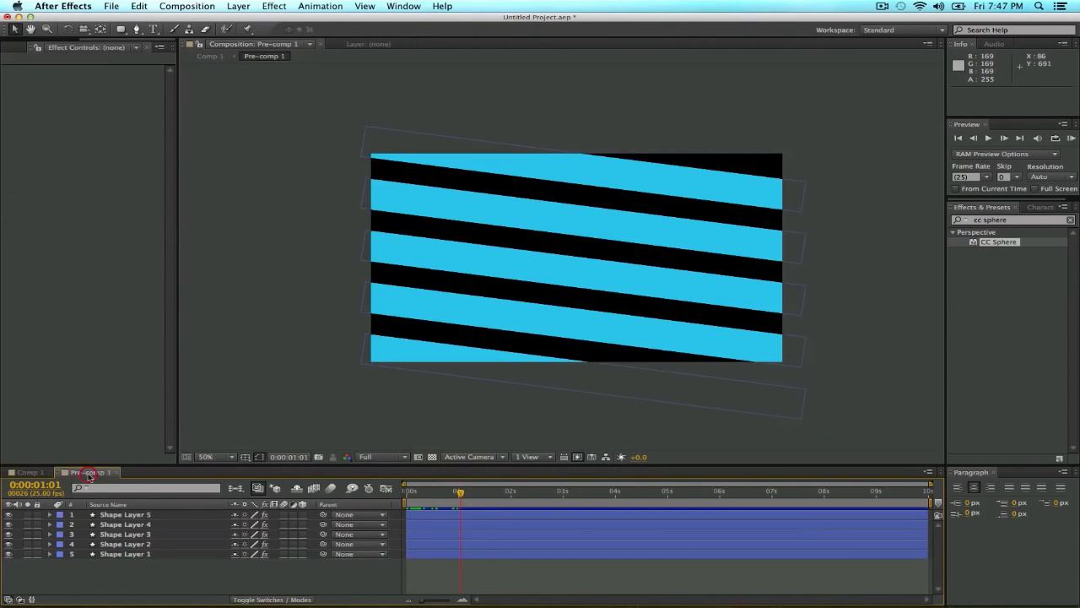
{"action": "left_click", "coordinate": [150, 515]}
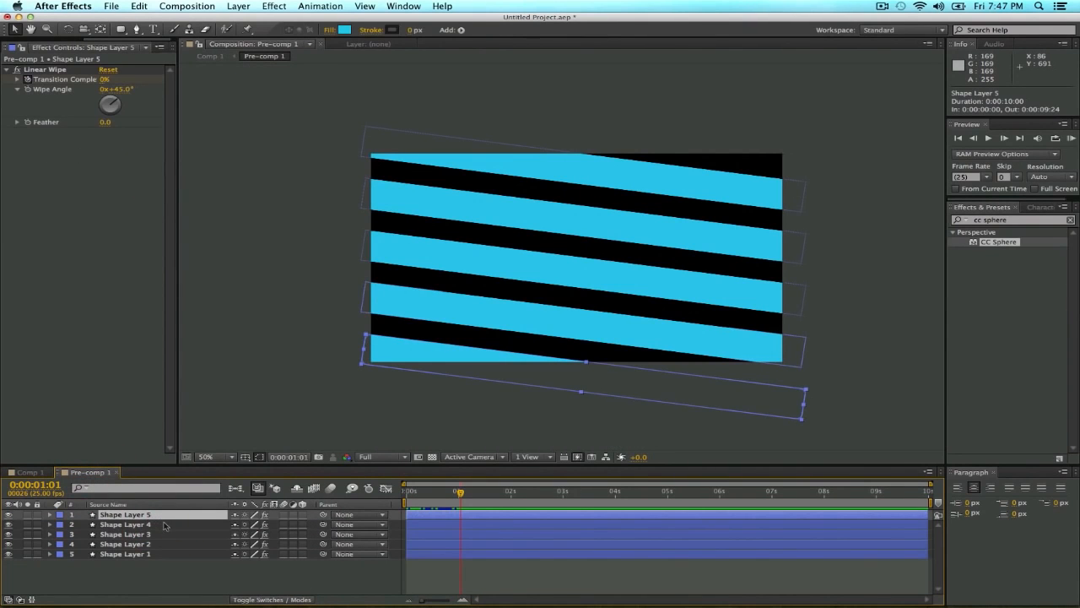
{"action": "key", "text": "u"}
{"action": "left_click", "coordinate": [179, 544]}
{"action": "key", "text": "u"}
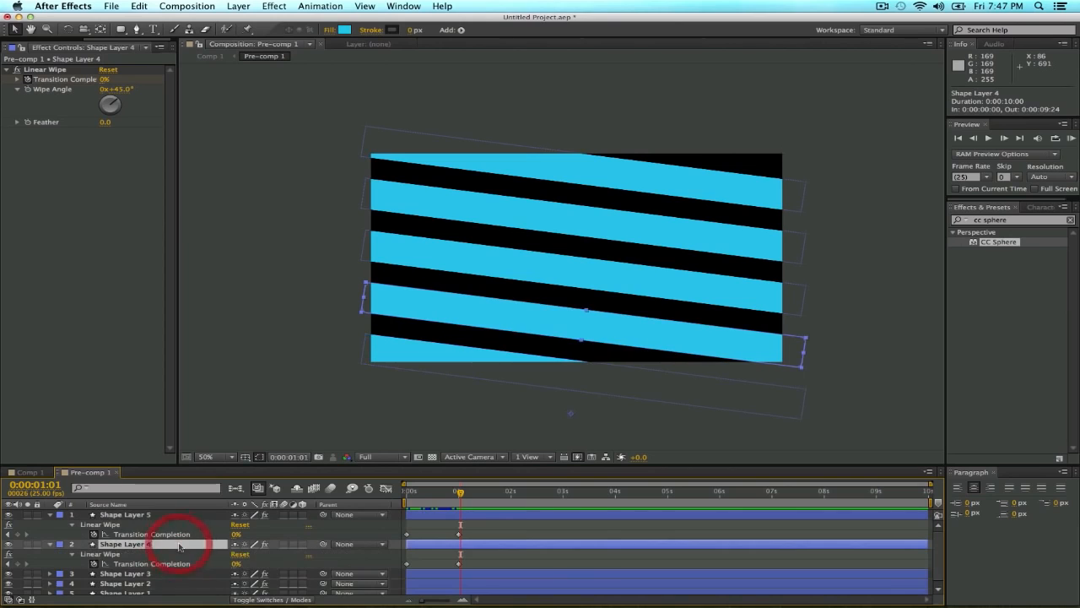
Inspect the strip ends at 0:00:00:24, and shift Shape Layer 4 in time to start at 0:00:00:16.
{"action": "left_click_drag", "start_coordinate": [460, 498], "coordinate": [457, 496]}
{"action": "key", "text": "slash"}
{"action": "key", "text": "h"}
{"action": "left_click_drag", "start_coordinate": [398, 417], "coordinate": [554, 313]}
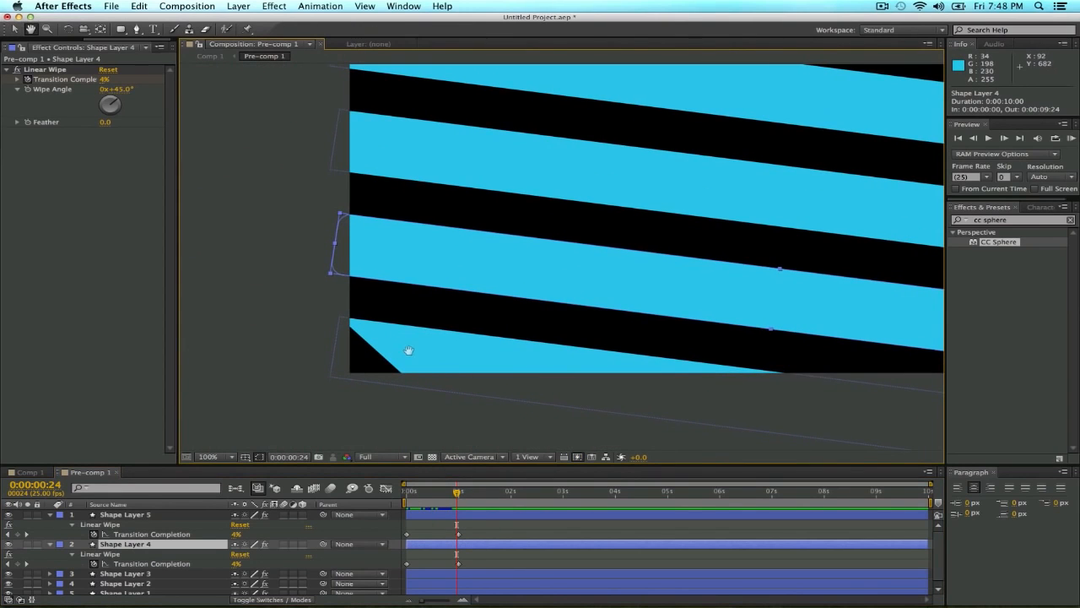
{"action": "left_click_drag", "start_coordinate": [431, 353], "coordinate": [403, 354]}
{"action": "left_click_drag", "start_coordinate": [639, 345], "coordinate": [464, 319]}
{"action": "left_click_drag", "start_coordinate": [731, 335], "coordinate": [613, 322]}
{"action": "scroll", "coordinate": [540, 338], "scroll_direction": "down", "scroll_amount": 1}
{"action": "left_click_drag", "start_coordinate": [437, 316], "coordinate": [447, 357]}
{"action": "key", "text": "v"}
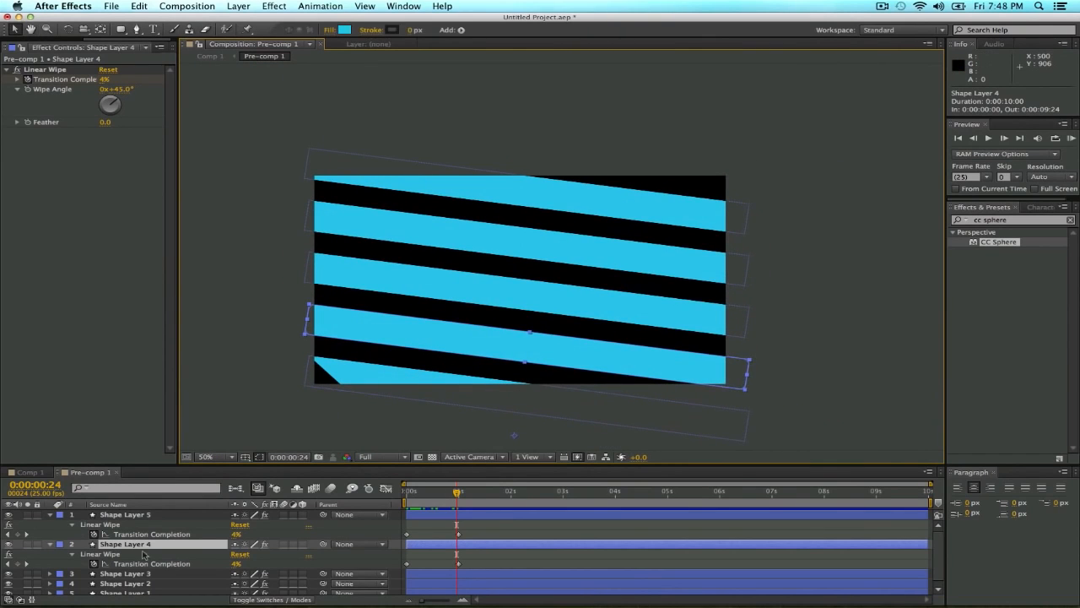
{"action": "left_click_drag", "start_coordinate": [426, 544], "coordinate": [461, 547]}
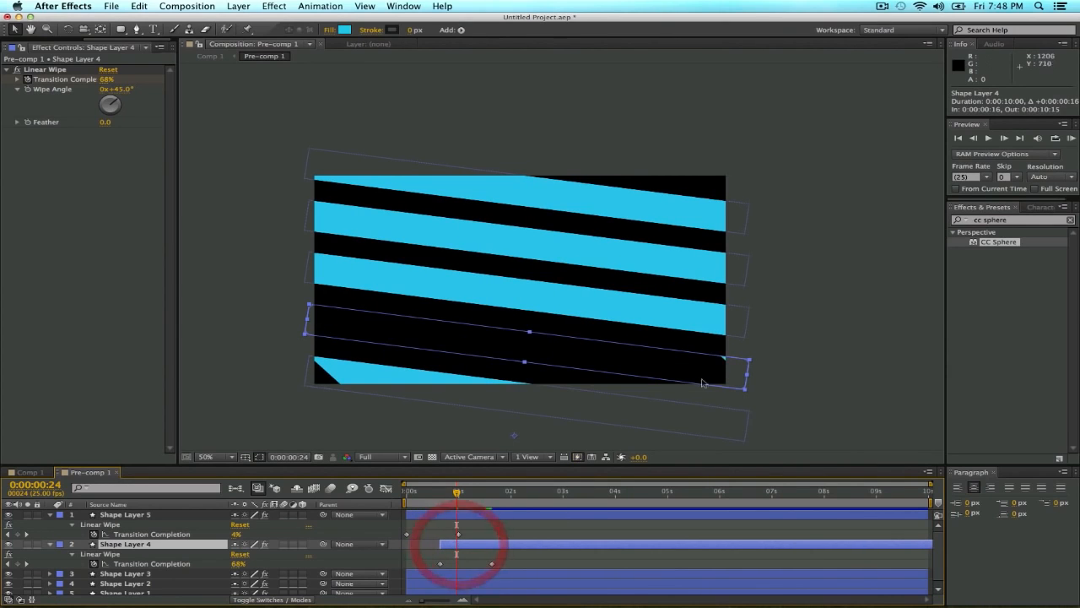
Reveal Shape Layer 3's keyframes and shift the layer in time to start at 0:00:01:07, after Shape Layer 4.
{"action": "left_click", "coordinate": [153, 575]}
{"action": "key", "text": "u"}
{"action": "scroll", "coordinate": [198, 565], "scroll_direction": "down", "scroll_amount": 2}
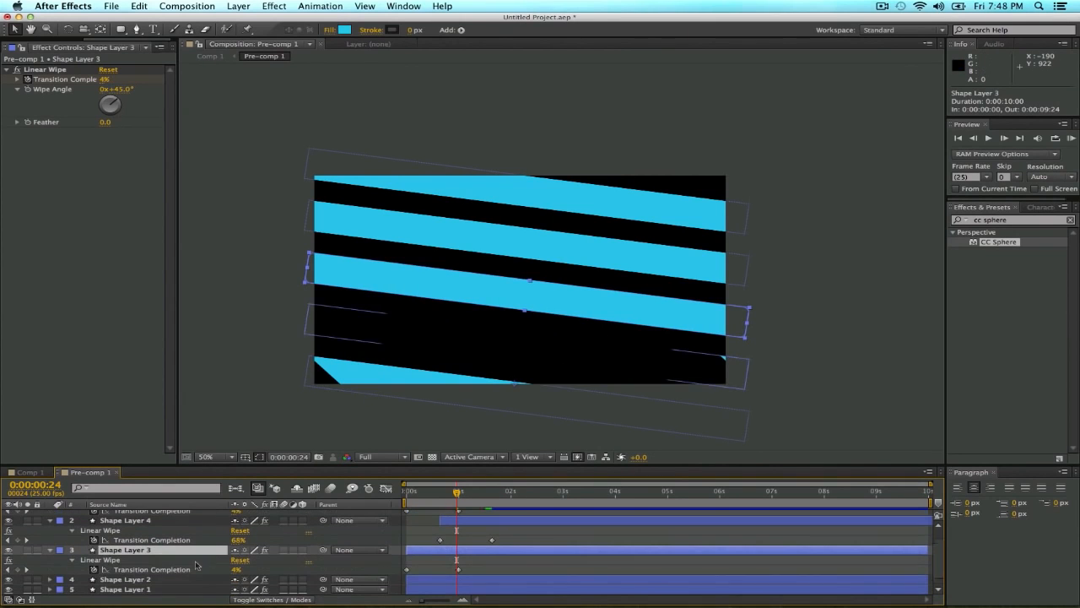
{"action": "left_click_drag", "start_coordinate": [429, 551], "coordinate": [481, 551]}
{"action": "left_click_drag", "start_coordinate": [472, 492], "coordinate": [485, 495]}
{"action": "left_click_drag", "start_coordinate": [472, 550], "coordinate": [488, 551]}
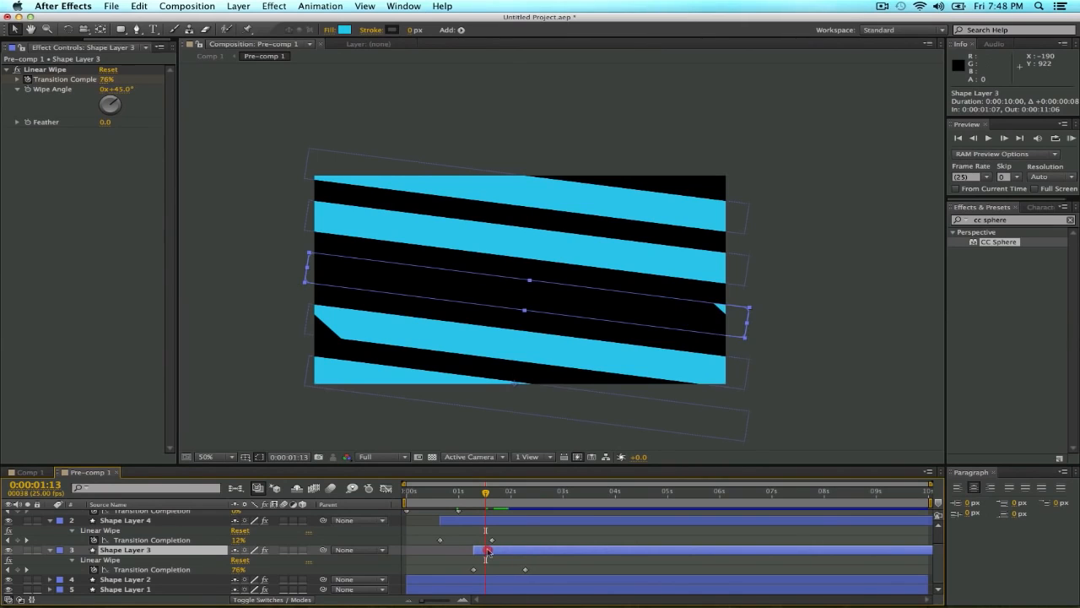
Reveal Shape Layer 2's keyframes and shift the layer in time to start at 0:00:01:23.
{"action": "mouse_move", "coordinate": [513, 493]}
{"action": "left_mouse_down"}
{"action": "mouse_move", "coordinate": [524, 497]}
{"action": "mouse_move", "coordinate": [514, 496]}
{"action": "left_mouse_up"}
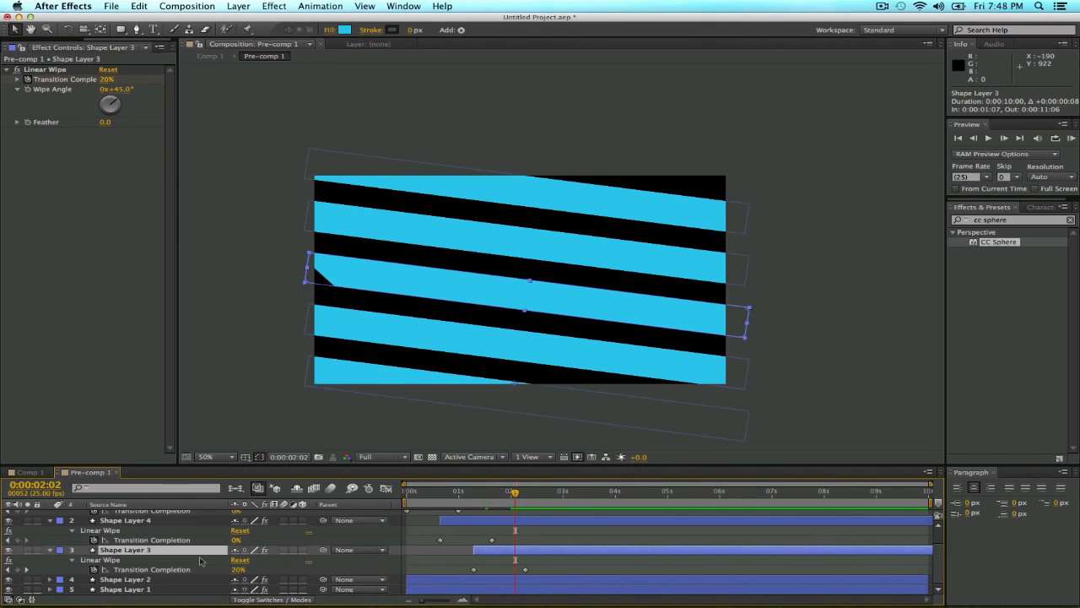
{"action": "left_click", "coordinate": [170, 581]}
{"action": "key", "text": "u"}
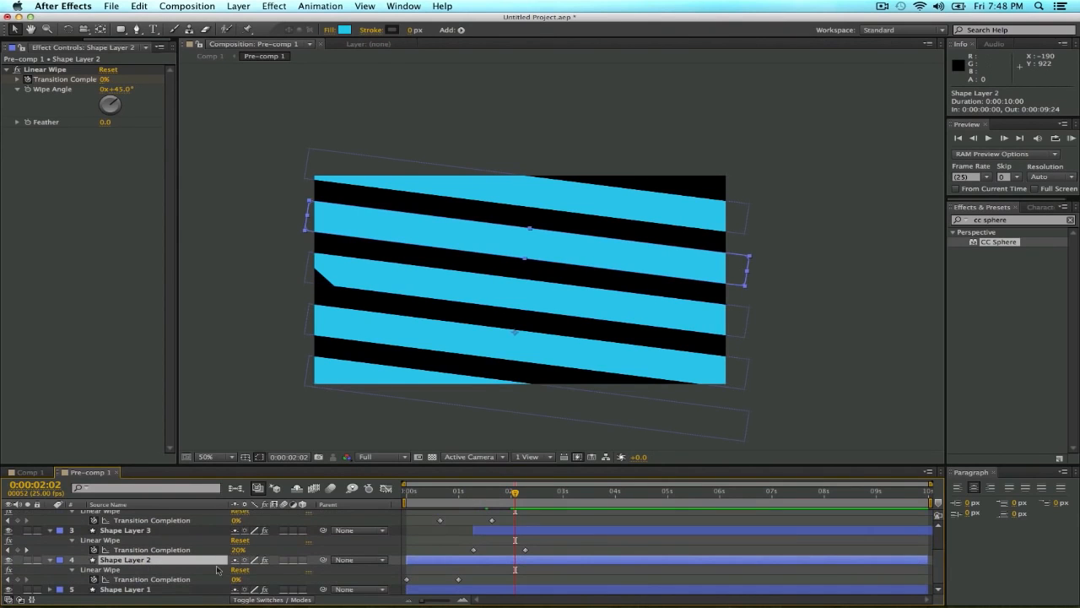
{"action": "left_click_drag", "start_coordinate": [463, 561], "coordinate": [565, 565]}
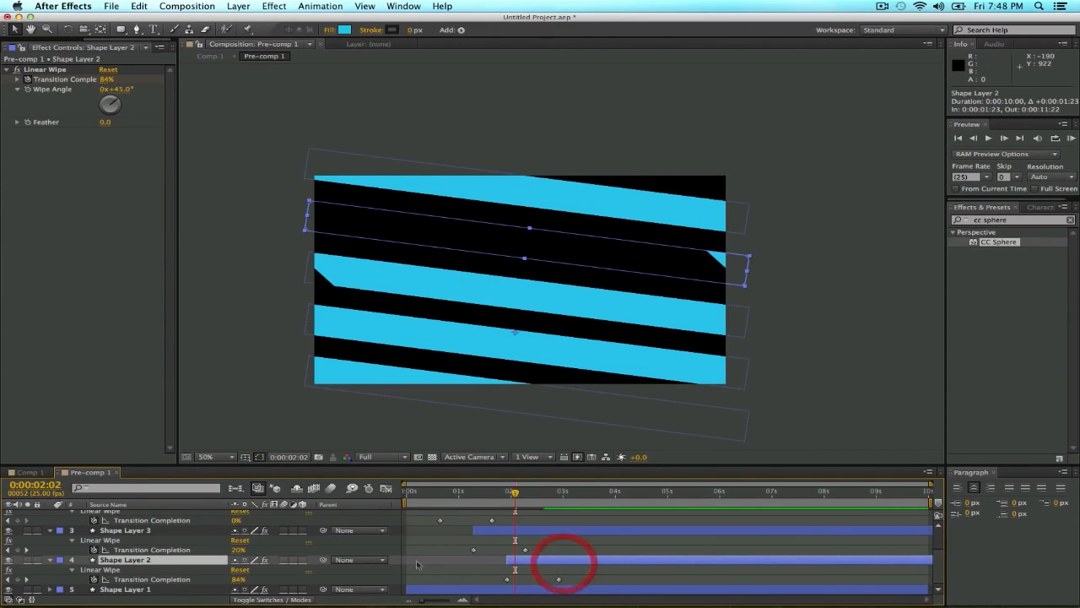
Shift Shape Layer 1 in time to start at 0:00:02:14, using 0:00:02:16 as the reference frame.
{"action": "left_click_drag", "start_coordinate": [547, 500], "coordinate": [555, 498]}
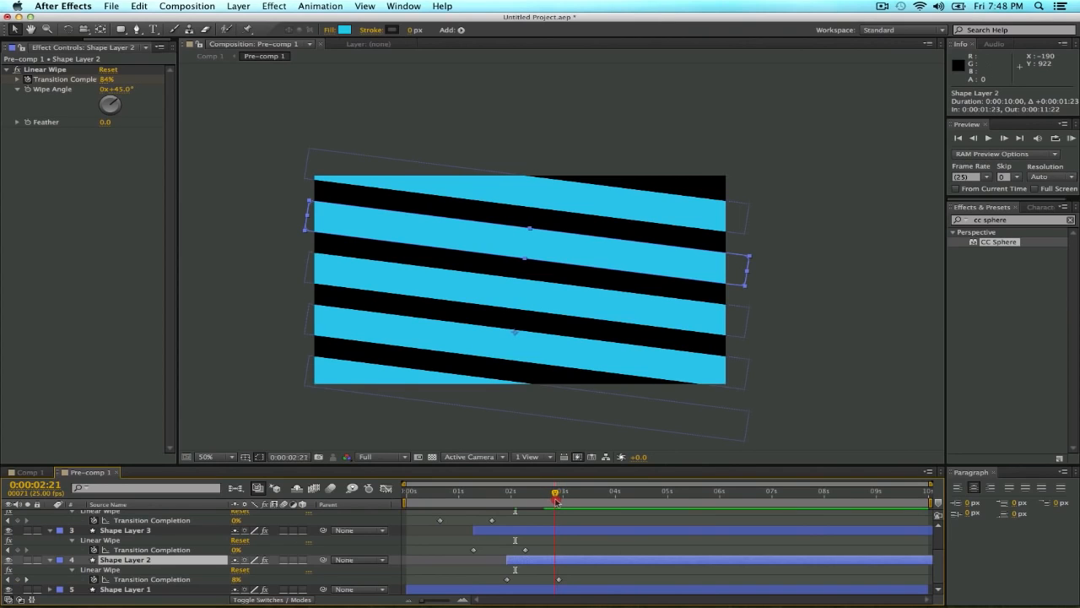
{"action": "left_click_drag", "start_coordinate": [548, 502], "coordinate": [547, 503]}
{"action": "left_click", "coordinate": [178, 589]}
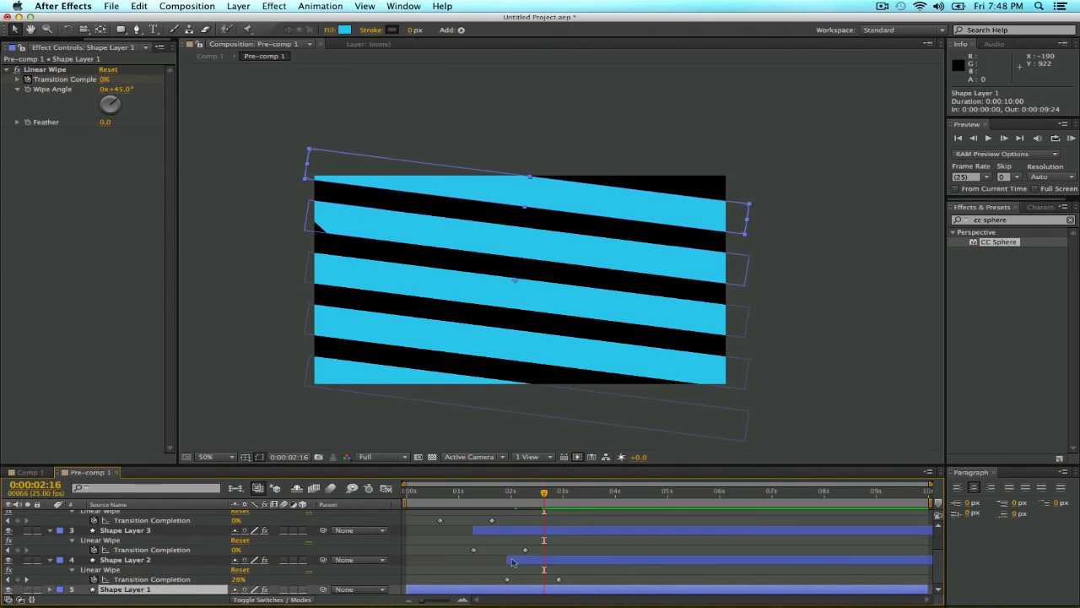
{"action": "scroll", "coordinate": [515, 564], "scroll_direction": "down", "scroll_amount": 1}
{"action": "left_click_drag", "start_coordinate": [517, 571], "coordinate": [642, 572]}
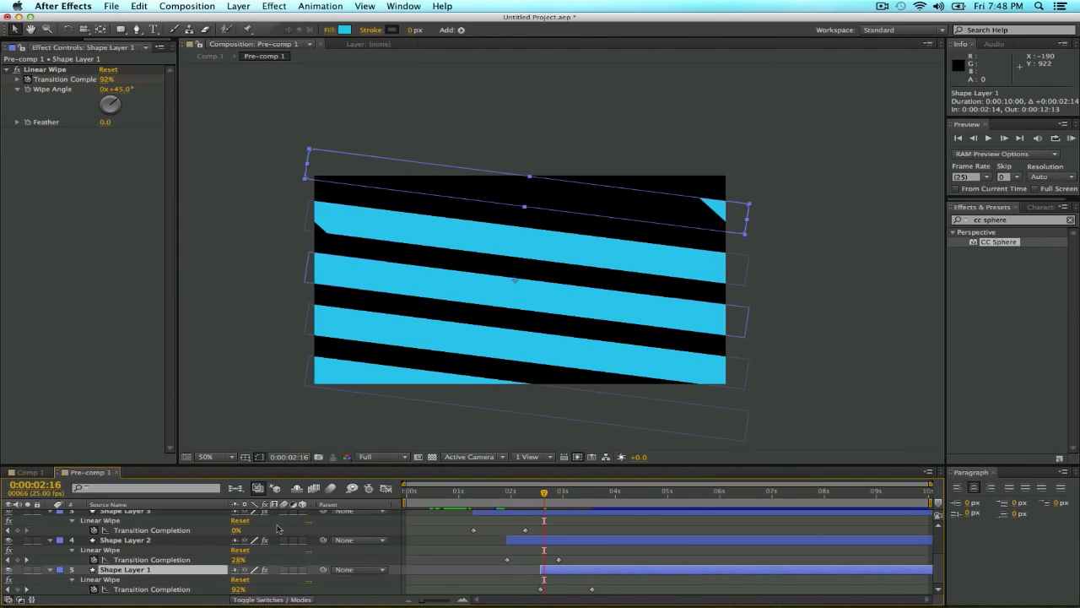
In Comp 1, set Pre-comp 1's CC Sphere Rotation Y to 1x+57.0° and preview the ribbon animation up to 0:00:03:08.
{"action": "left_click", "coordinate": [28, 472]}
{"action": "left_click_drag", "start_coordinate": [557, 496], "coordinate": [507, 502]}
{"action": "left_click_drag", "start_coordinate": [119, 97], "coordinate": [280, 143]}
{"action": "key", "text": "super+z"}
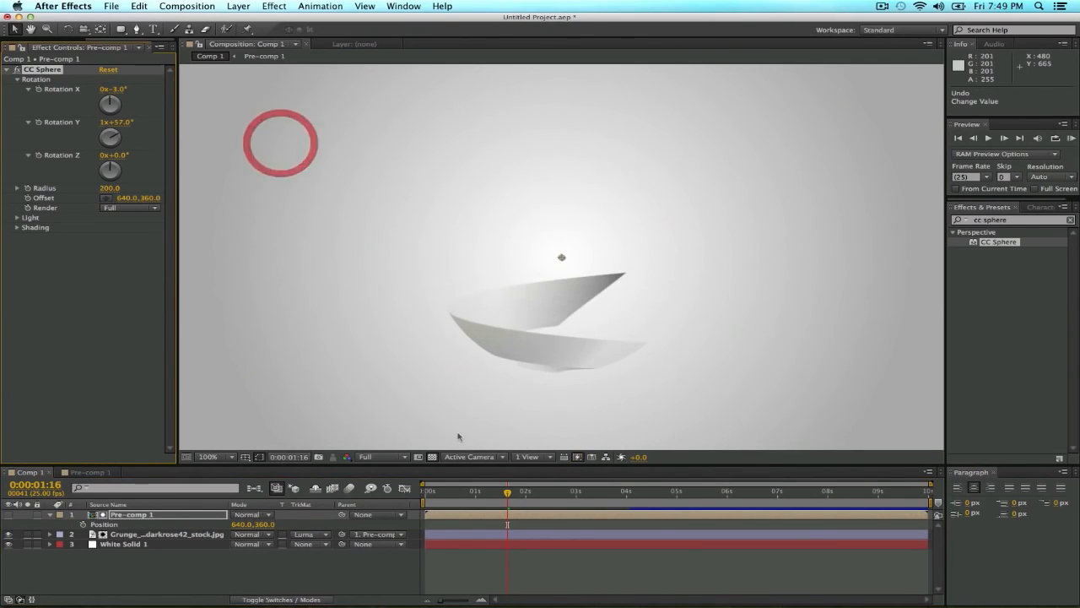
{"action": "left_click_drag", "start_coordinate": [503, 496], "coordinate": [592, 503]}
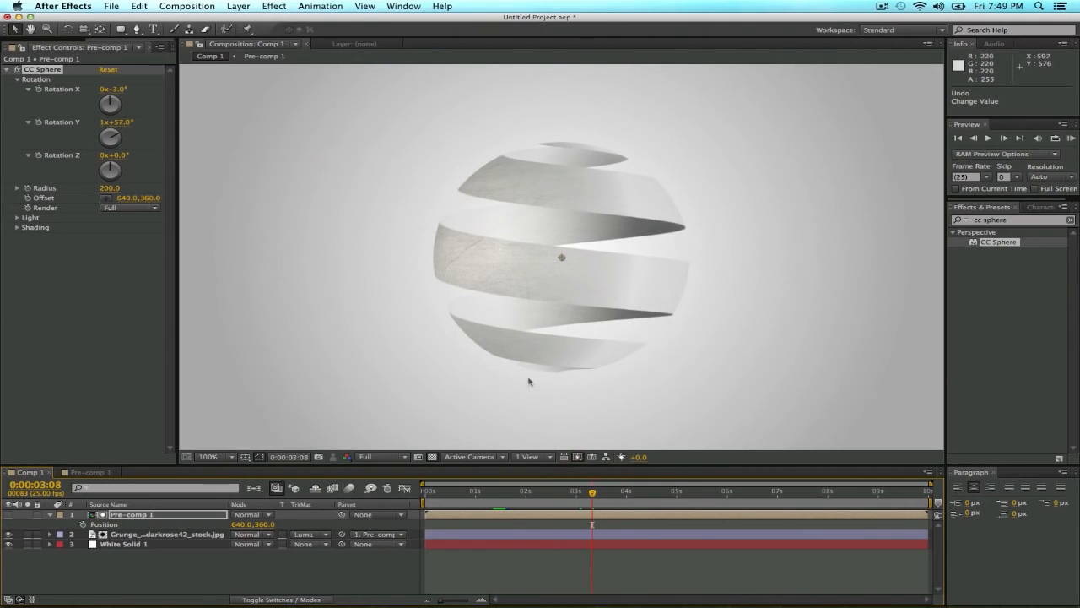
Try delaying Shape Layer 1 further in Pre-comp 1, undo the shift, and return to Comp 1.
{"action": "left_click", "coordinate": [88, 472]}
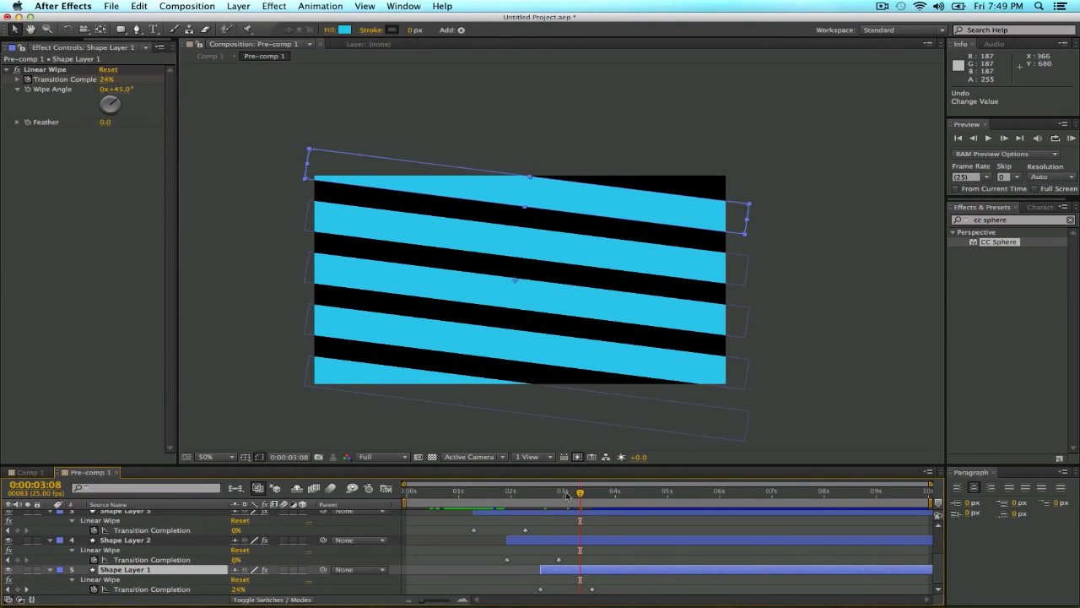
{"action": "left_click_drag", "start_coordinate": [576, 574], "coordinate": [612, 576]}
{"action": "key", "text": "super+z"}
{"action": "left_click", "coordinate": [31, 473]}
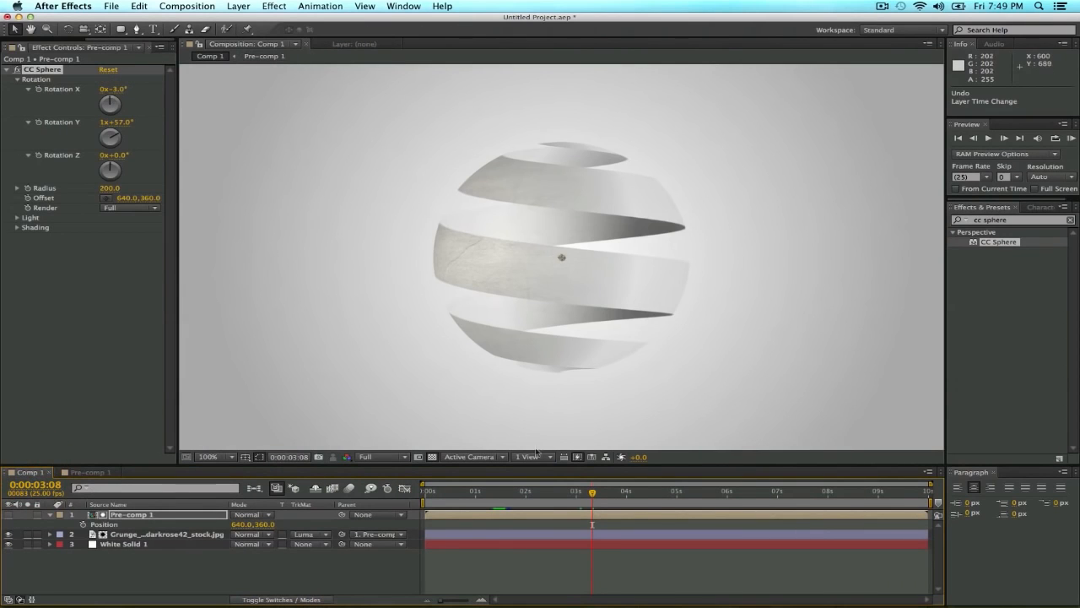
Set Pre-comp 1's CC Sphere Rotation X to 90° and enable keyframing for it at 0:00:00:17.
{"action": "mouse_move", "coordinate": [556, 490]}
{"action": "left_mouse_down"}
{"action": "mouse_move", "coordinate": [525, 491]}
{"action": "mouse_move", "coordinate": [572, 493]}
{"action": "mouse_move", "coordinate": [476, 494]}
{"action": "mouse_move", "coordinate": [576, 495]}
{"action": "left_mouse_up"}
{"action": "left_click", "coordinate": [171, 516]}
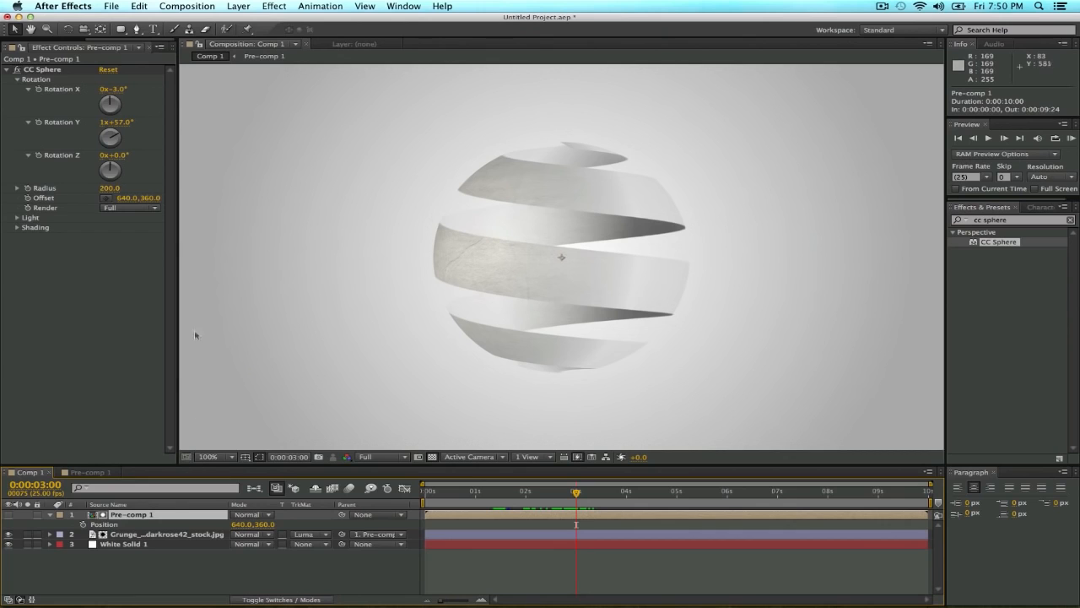
{"action": "left_click", "coordinate": [119, 90]}
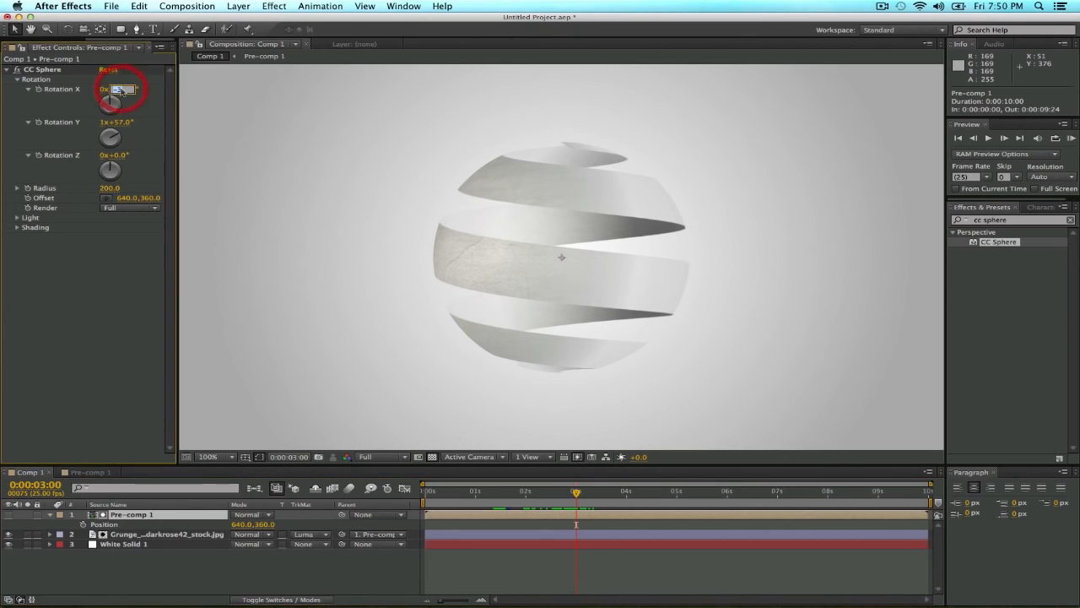
{"action": "type", "text": "90"}
{"action": "key", "text": "Return"}
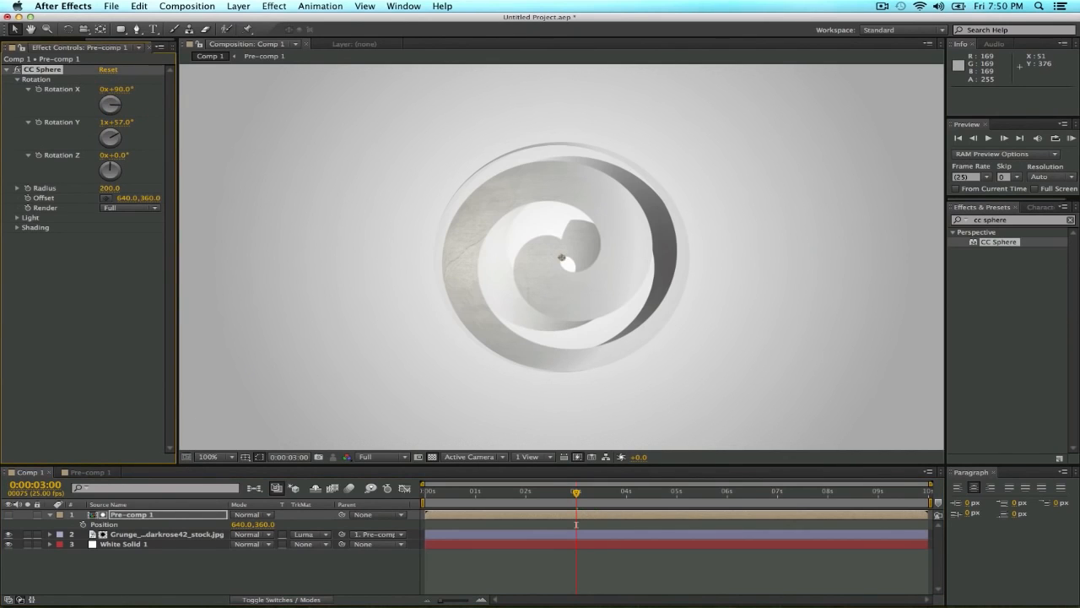
{"action": "left_click_drag", "start_coordinate": [519, 492], "coordinate": [468, 498]}
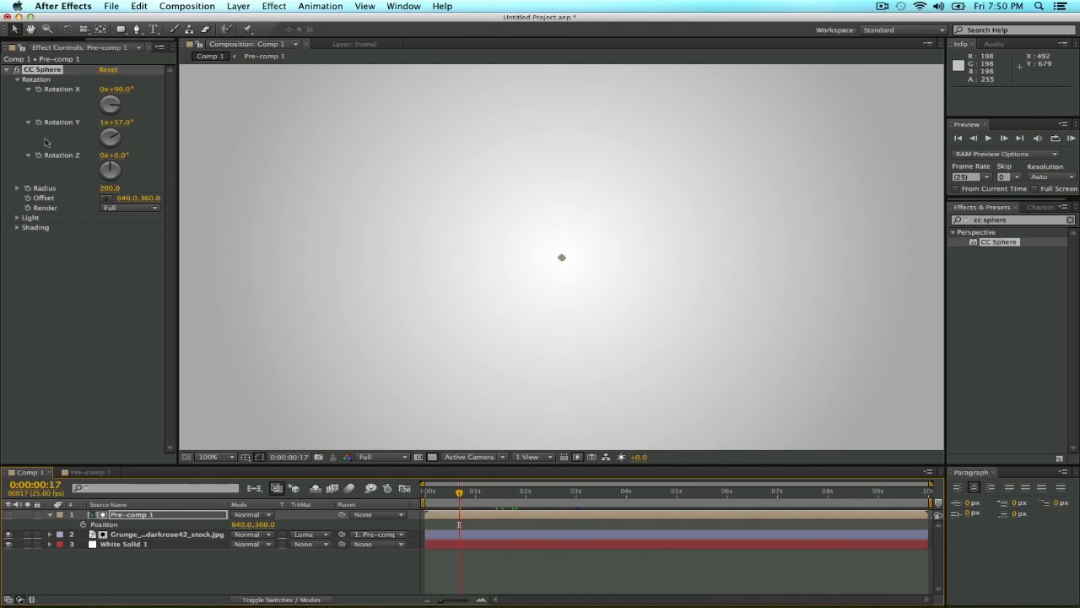
{"action": "left_click", "coordinate": [40, 91]}
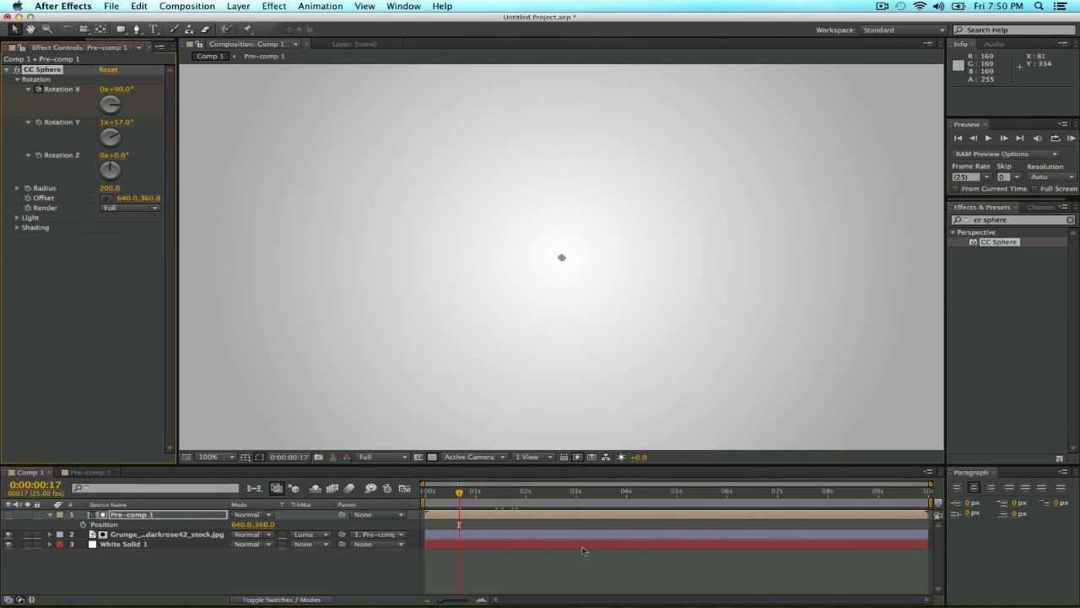
Set Pre-comp 1's CC Sphere Rotation X to 0° at 0:00:03:05.
{"action": "left_click_drag", "start_coordinate": [512, 501], "coordinate": [585, 503]}
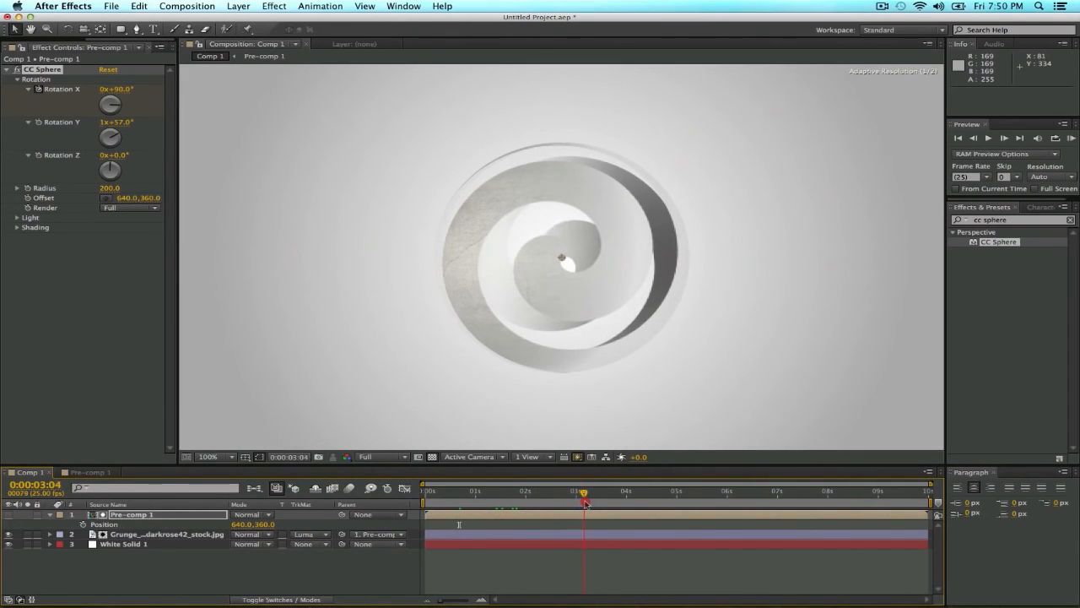
{"action": "left_click", "coordinate": [122, 91]}
{"action": "type", "text": "0"}
{"action": "key", "text": "Return"}
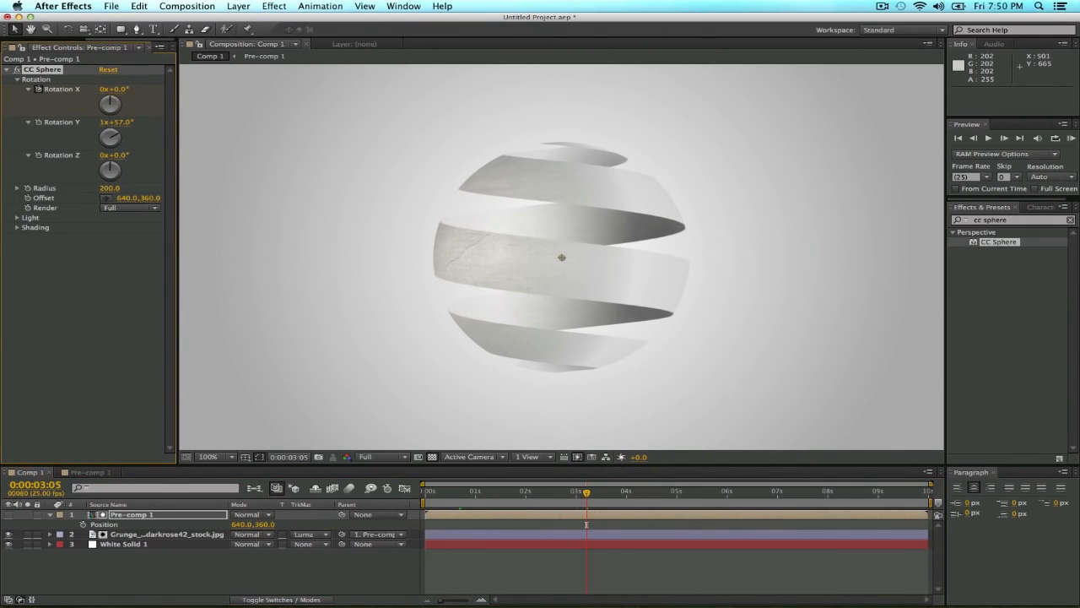
Reveal Pre-comp 1's keyframes and shift the first Rotation X keyframe to 0:00:02:02.
{"action": "left_click", "coordinate": [181, 508]}
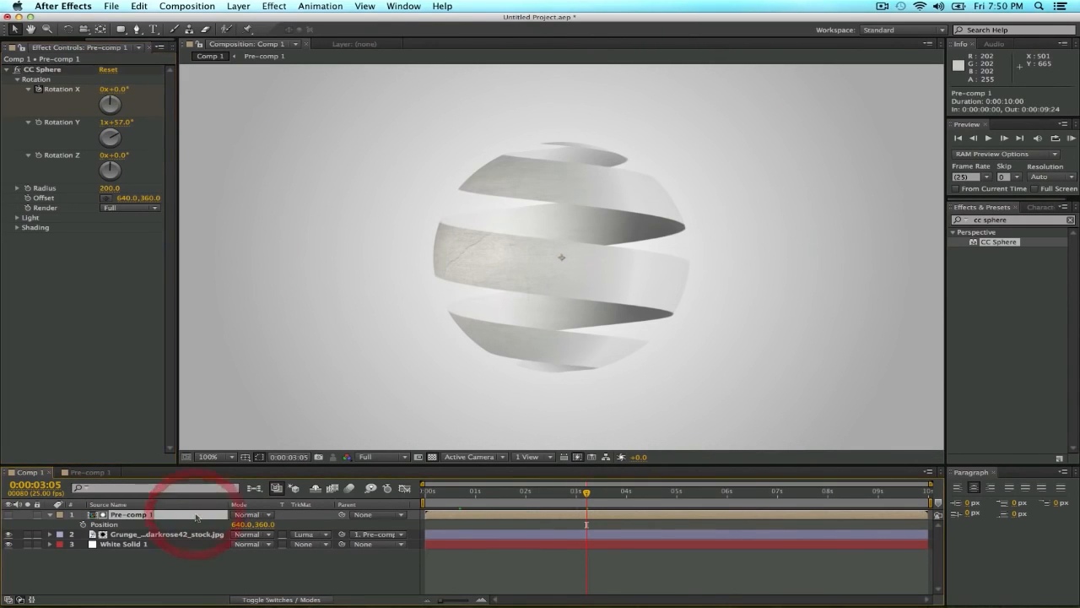
{"action": "key", "text": "u"}
{"action": "key", "text": "u"}
{"action": "left_click", "coordinate": [464, 498]}
{"action": "left_click_drag", "start_coordinate": [464, 498], "coordinate": [516, 498]}
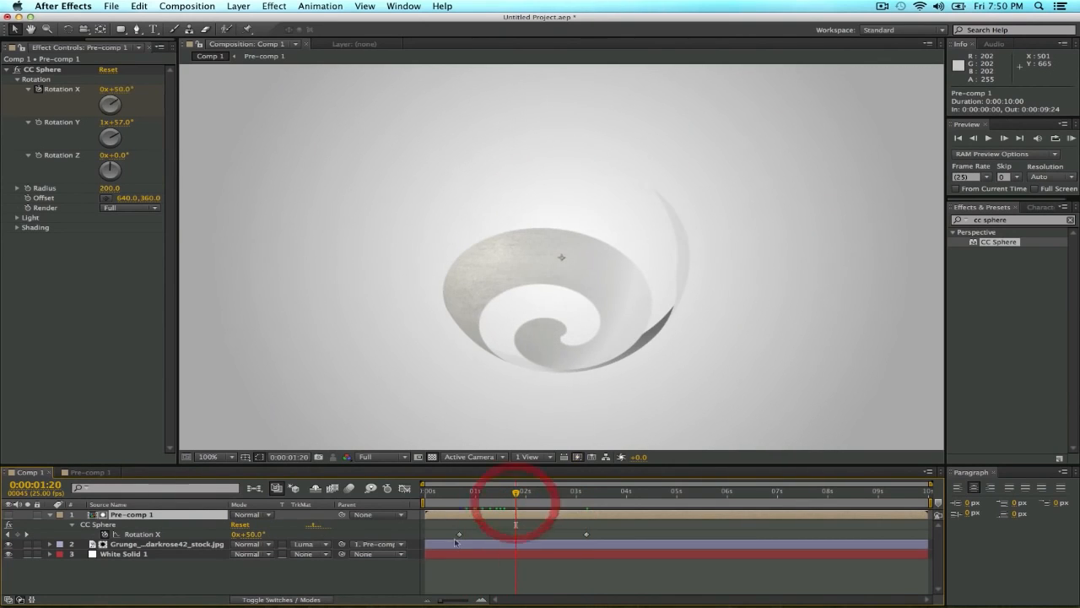
{"action": "left_click_drag", "start_coordinate": [459, 535], "coordinate": [530, 535]}
Keyframe CC Sphere Rotation Y from 1x+57.0° at 0:00:00:17 to 1x+291.0° at 0:00:03:05, and preview the spin.
{"action": "left_click_drag", "start_coordinate": [530, 492], "coordinate": [460, 504]}
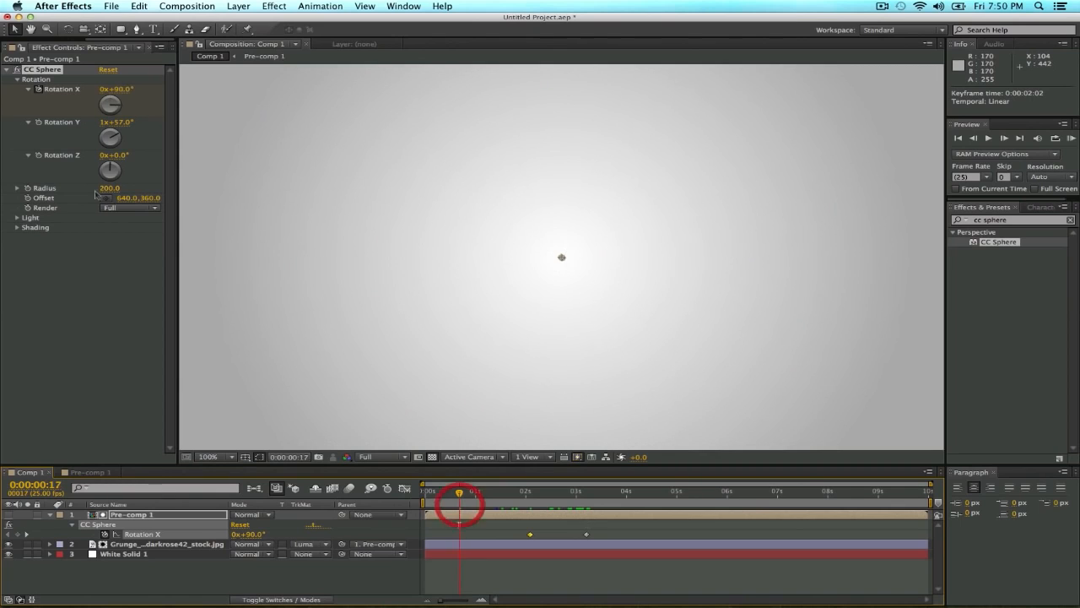
{"action": "left_click", "coordinate": [38, 125]}
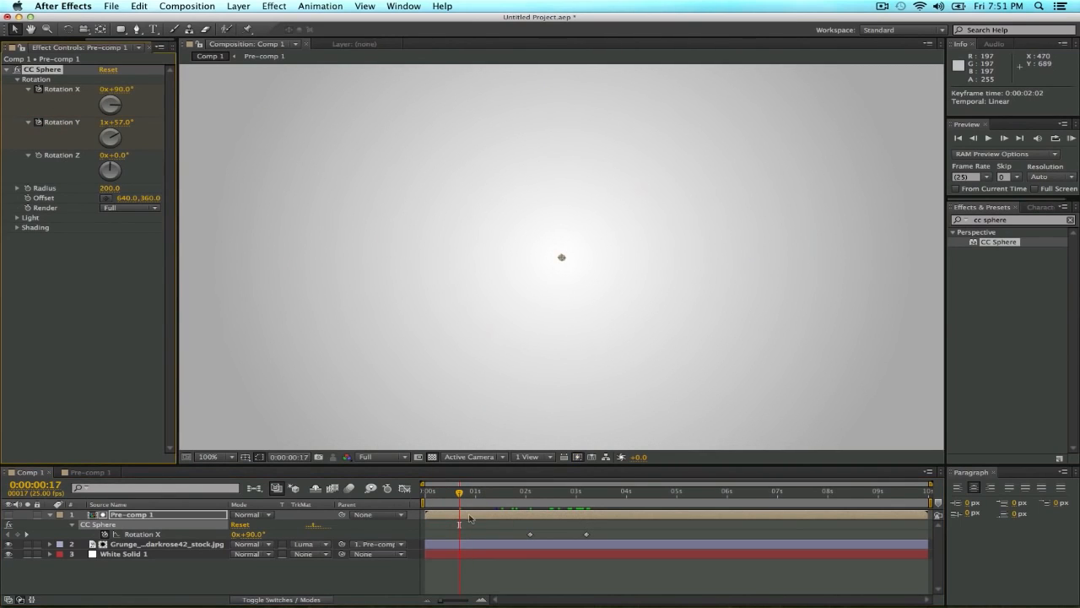
{"action": "left_click_drag", "start_coordinate": [460, 494], "coordinate": [588, 514]}
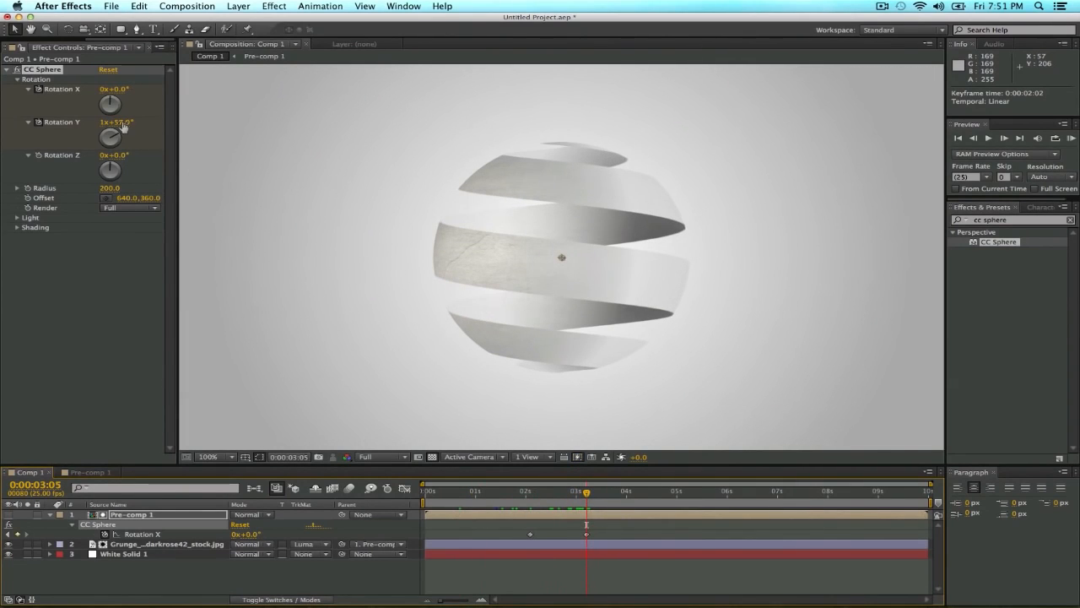
{"action": "left_click_drag", "start_coordinate": [122, 125], "coordinate": [311, 154]}
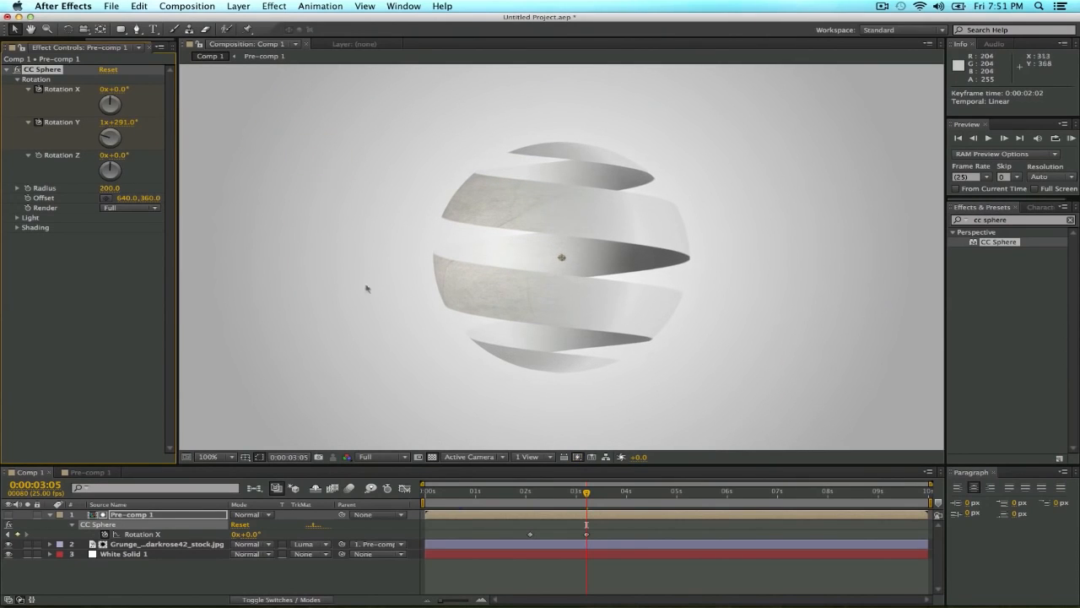
{"action": "left_click_drag", "start_coordinate": [472, 494], "coordinate": [588, 494]}
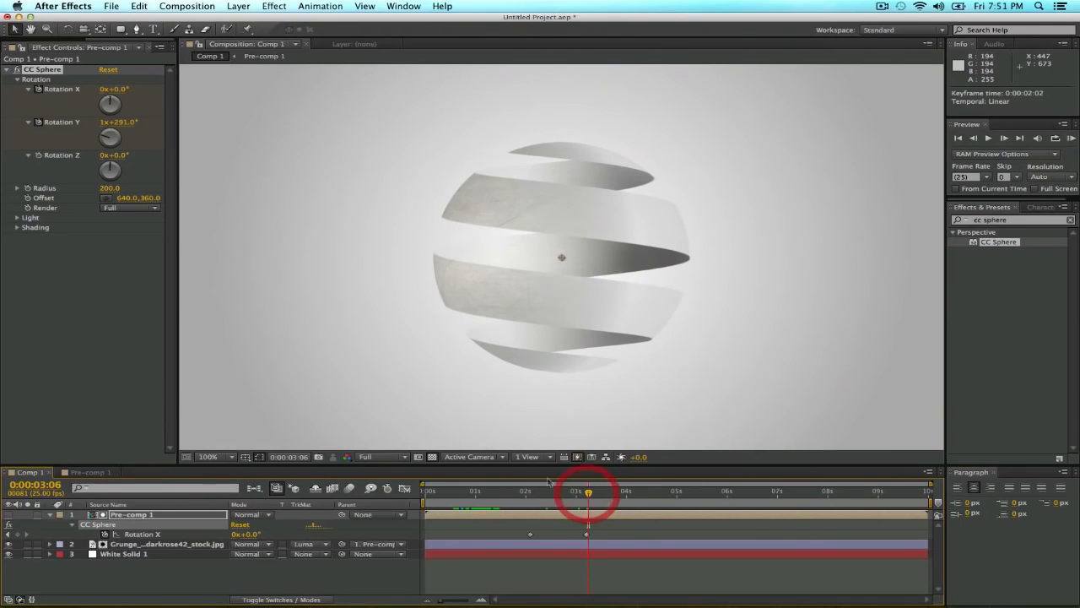
Lower the composition preview resolution to Half and scrub the sphere animation from 0:00:00:16 to 0:00:03:05.
{"action": "left_click", "coordinate": [380, 456]}
{"action": "left_click", "coordinate": [381, 430]}
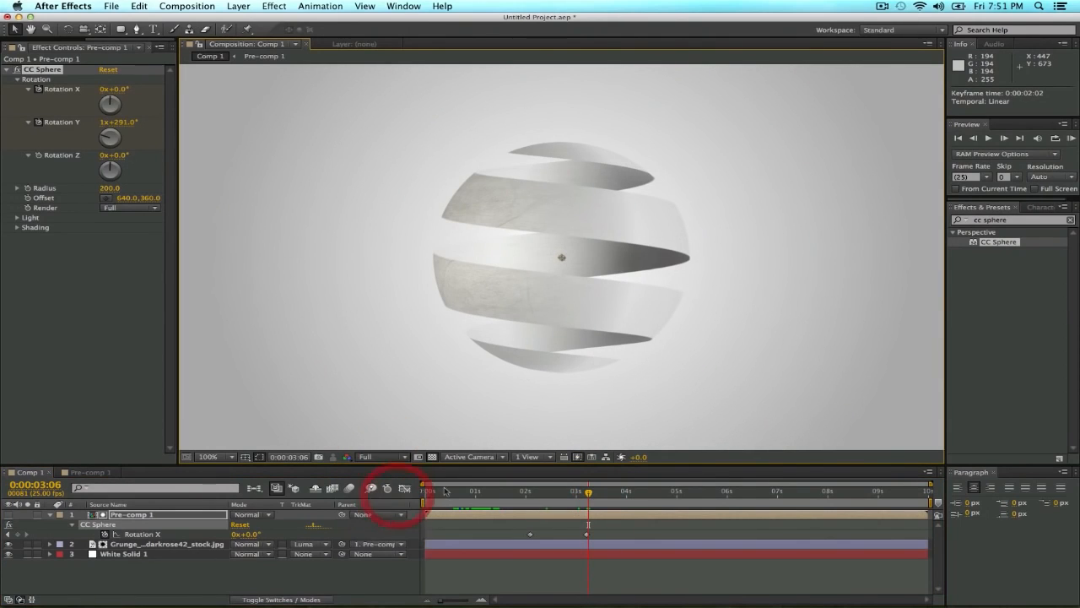
{"action": "left_click", "coordinate": [457, 493]}
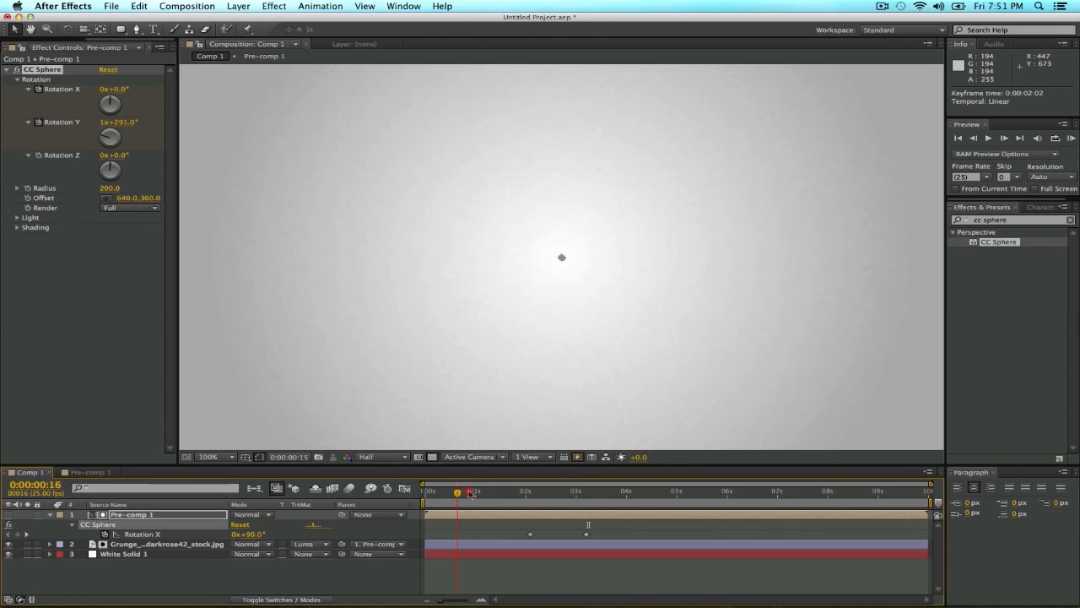
{"action": "left_click_drag", "start_coordinate": [487, 494], "coordinate": [588, 503]}
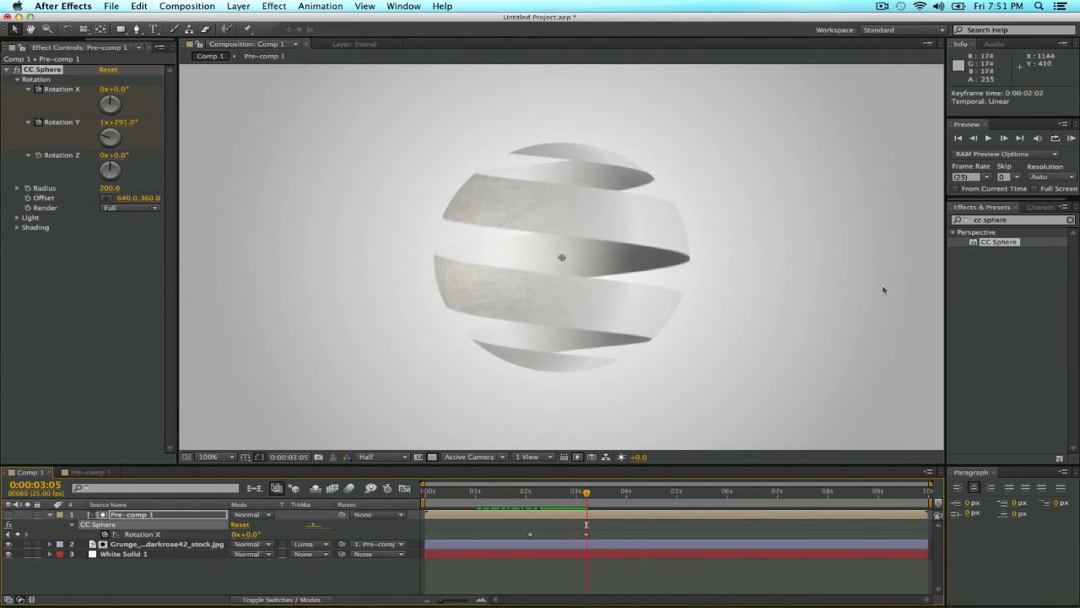
Apply the Roughen Edges effect to Pre-comp 1 and set its Border to 20, checking it at 0:00:01:22.
{"action": "left_click", "coordinate": [996, 219]}
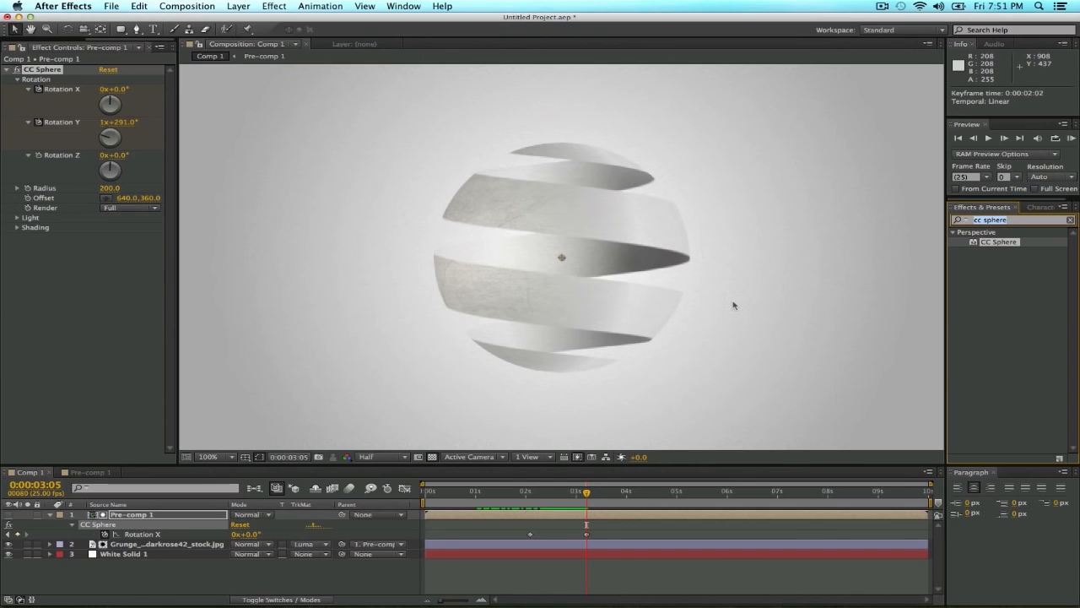
{"action": "type", "text": "roughen"}
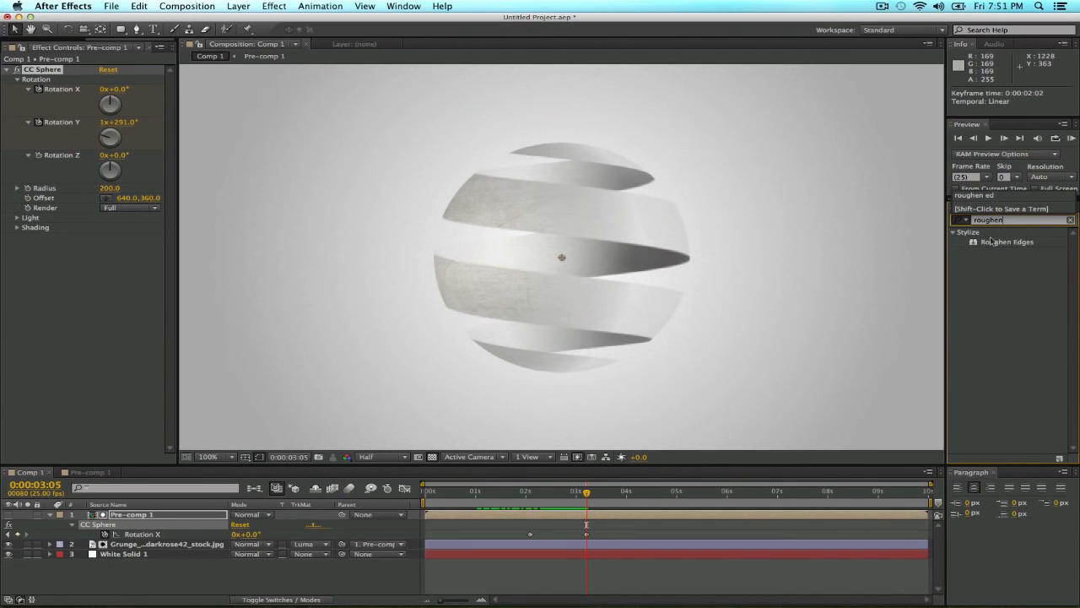
{"action": "left_click_drag", "start_coordinate": [992, 240], "coordinate": [161, 515]}
{"action": "mouse_move", "coordinate": [521, 497]}
{"action": "left_mouse_down"}
{"action": "mouse_move", "coordinate": [498, 497]}
{"action": "mouse_move", "coordinate": [522, 497]}
{"action": "left_mouse_up"}
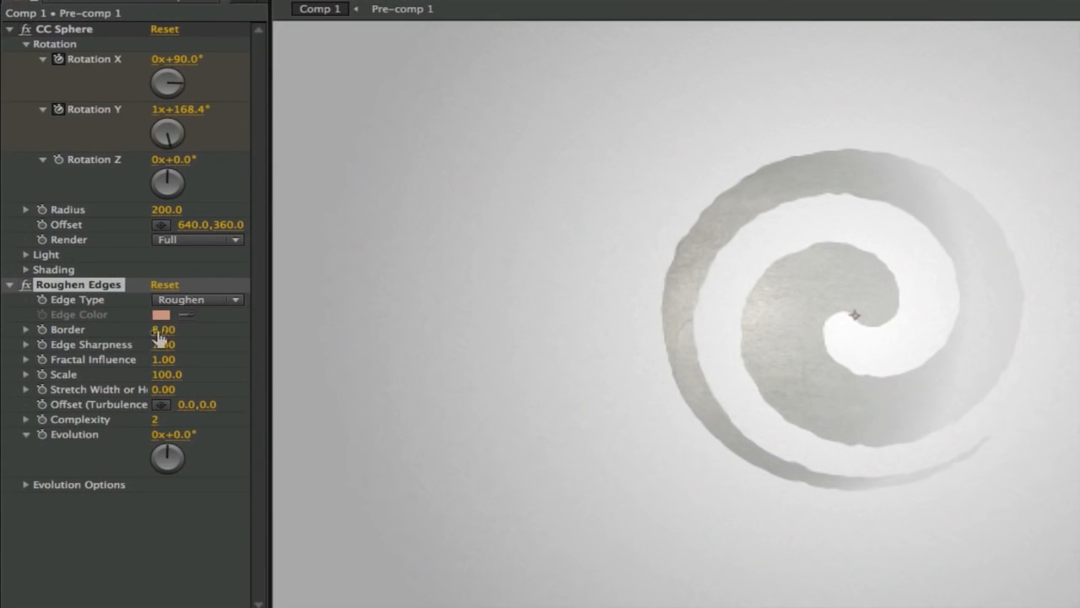
{"action": "left_click", "coordinate": [160, 336]}
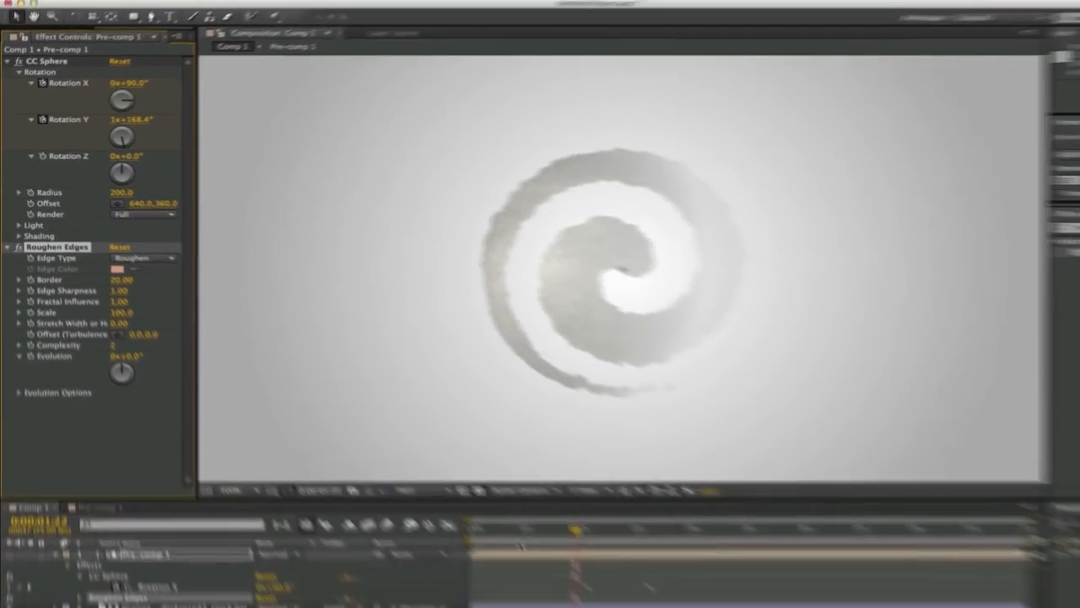
Keyframe the Roughen Edges Border from 20 at 0:00:00:17 to 0 at 0:00:03:05.
{"action": "left_click_drag", "start_coordinate": [520, 499], "coordinate": [463, 500]}
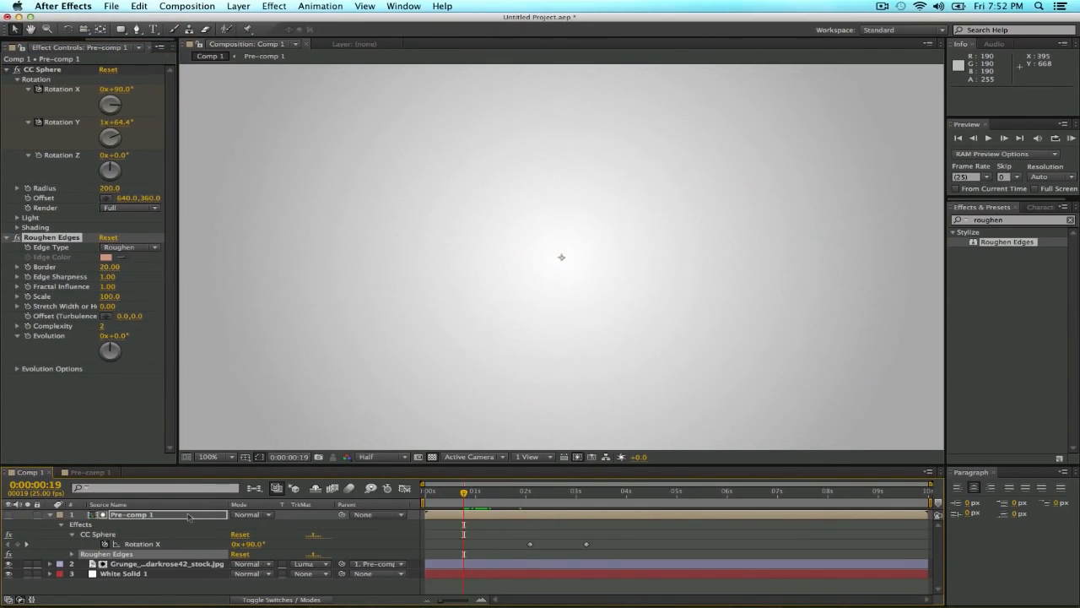
{"action": "left_click", "coordinate": [191, 516]}
{"action": "key", "text": "u"}
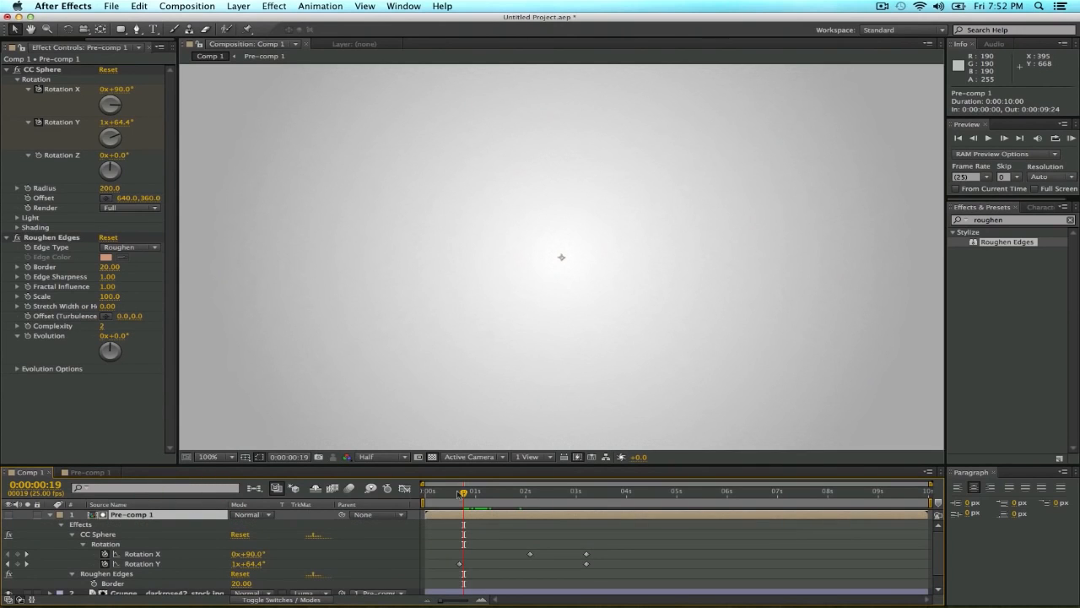
{"action": "left_click", "coordinate": [28, 267]}
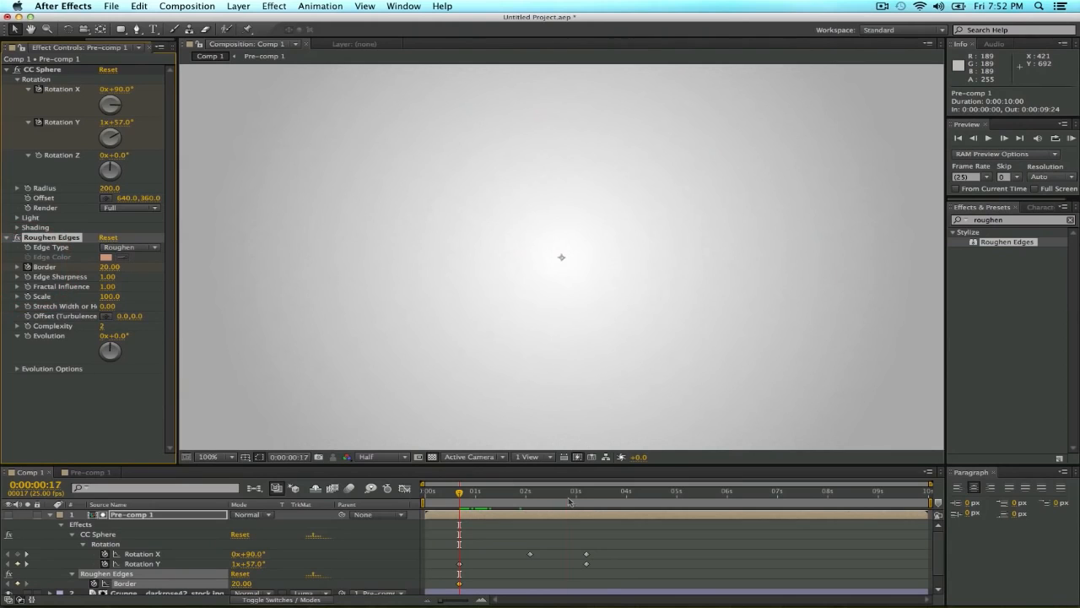
{"action": "left_click_drag", "start_coordinate": [570, 501], "coordinate": [589, 502]}
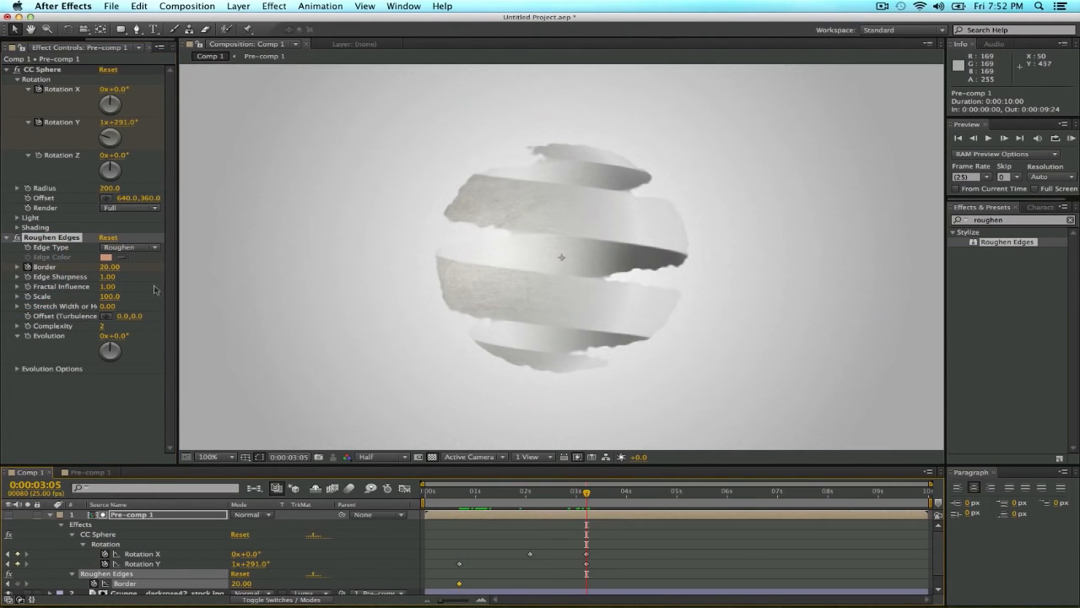
{"action": "left_click", "coordinate": [112, 267]}
{"action": "type", "text": "0"}
{"action": "key", "text": "Return"}
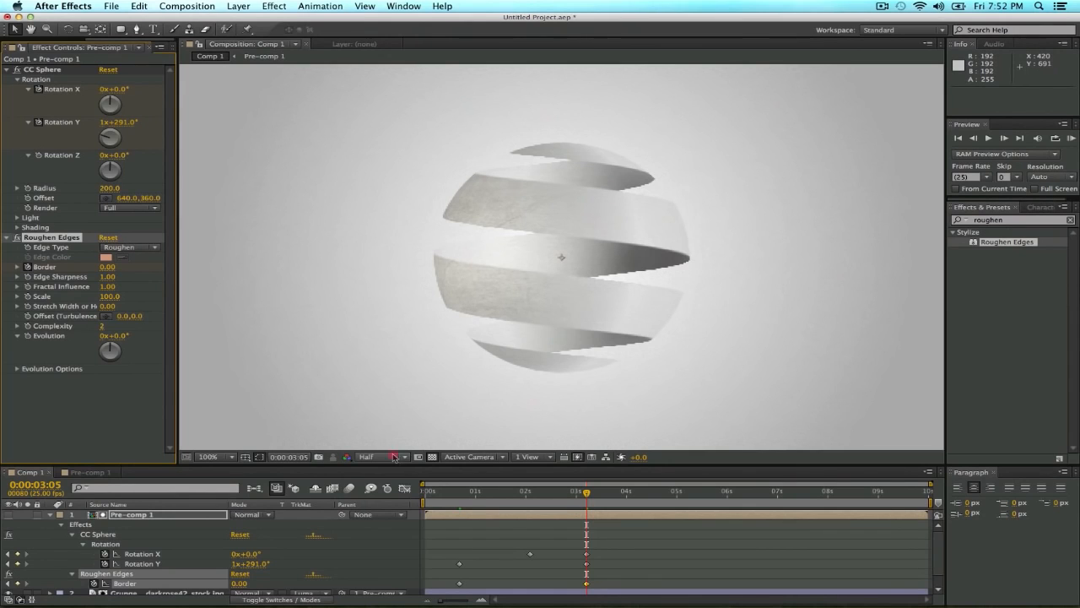
Set the composition preview resolution to Full and scrub through the roughened ribbon animation, ending at 0:00:03:05.
{"action": "left_click", "coordinate": [394, 457]}
{"action": "left_click", "coordinate": [402, 487]}
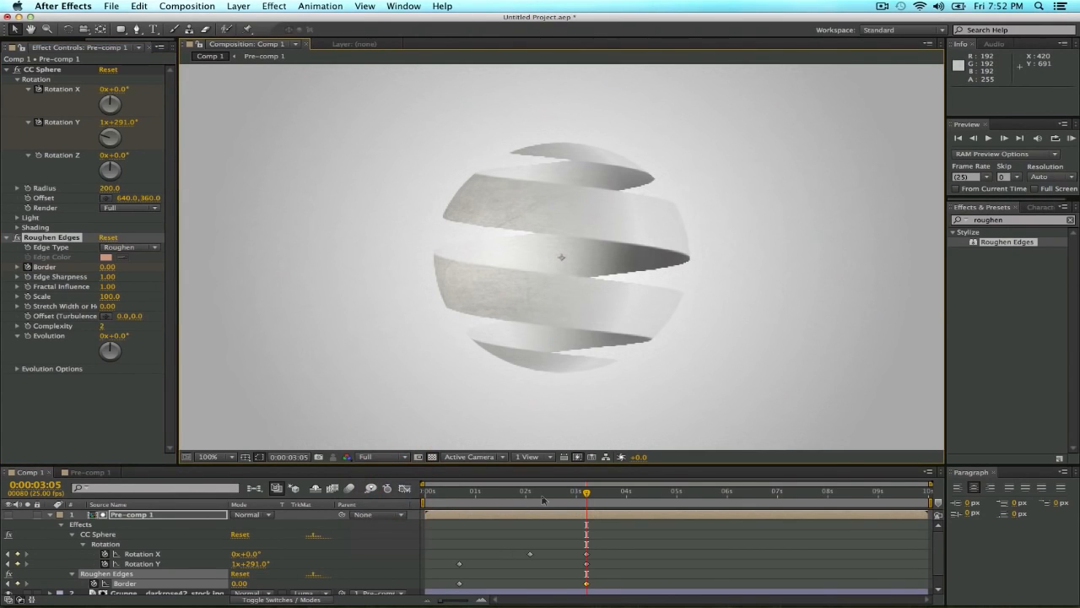
{"action": "mouse_move", "coordinate": [586, 494]}
{"action": "left_mouse_down"}
{"action": "mouse_move", "coordinate": [482, 497]}
{"action": "mouse_move", "coordinate": [586, 507]}
{"action": "left_mouse_up"}
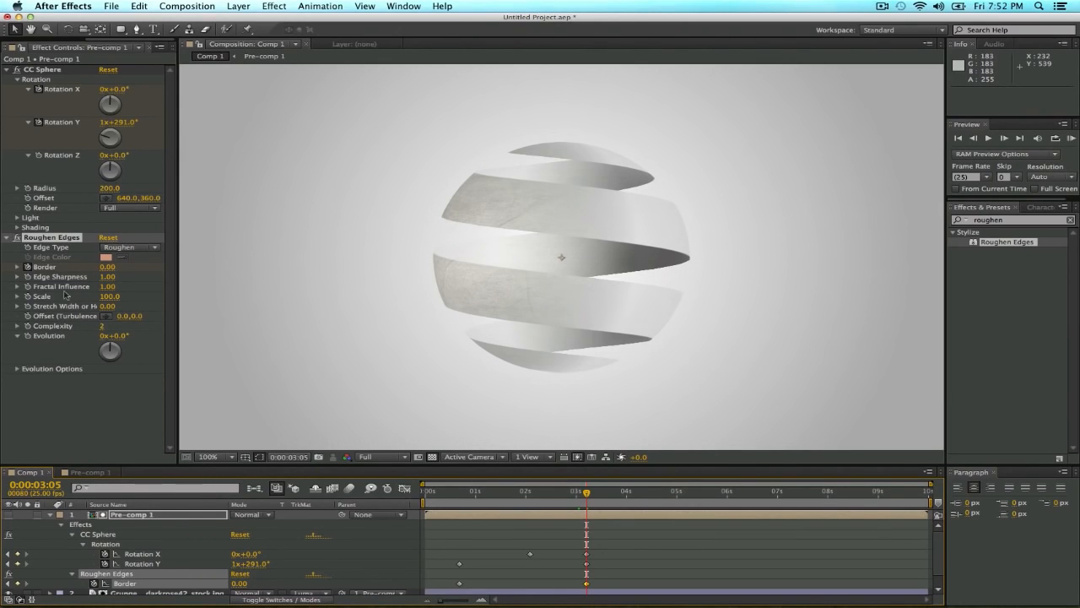
Collapse the Roughen Edges settings and Pre-comp 1's layer properties, and deselect the layer.
{"action": "left_click", "coordinate": [7, 237]}
{"action": "mouse_move", "coordinate": [586, 495]}
{"action": "left_mouse_down"}
{"action": "mouse_move", "coordinate": [459, 494]}
{"action": "mouse_move", "coordinate": [589, 499]}
{"action": "left_mouse_up"}
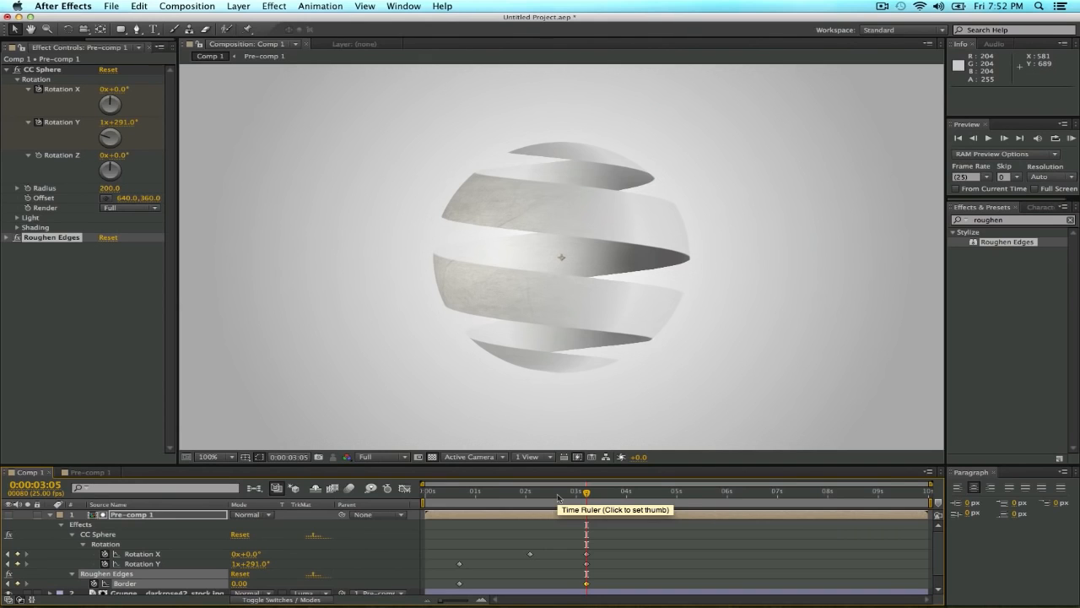
{"action": "left_click", "coordinate": [50, 517]}
{"action": "left_click", "coordinate": [100, 555]}
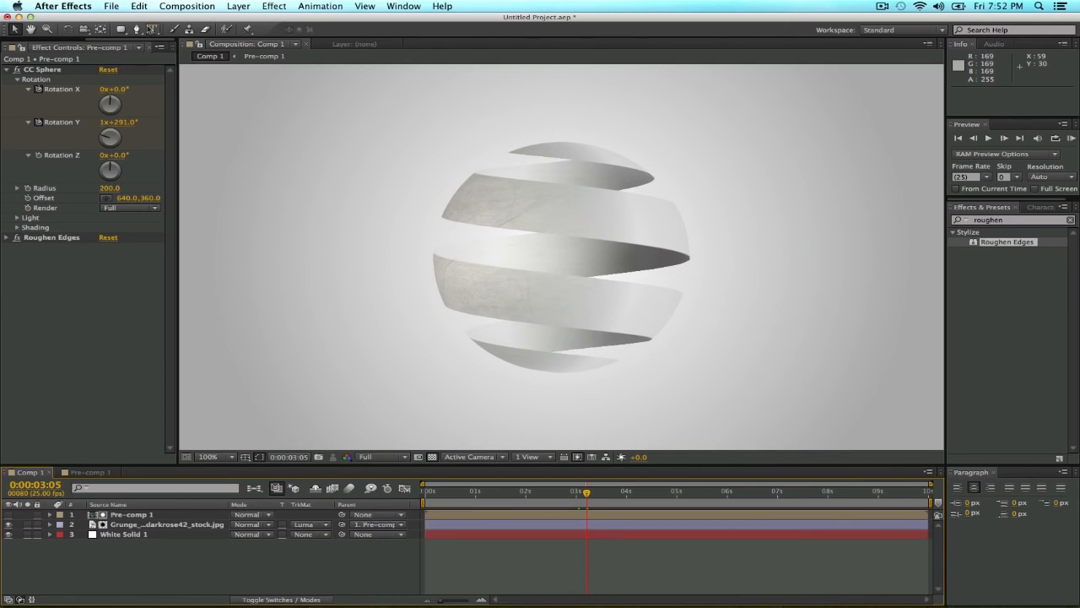
Create a text layer reading "Simplicity" just below the sphere with the Type tool.
{"action": "left_click", "coordinate": [153, 29]}
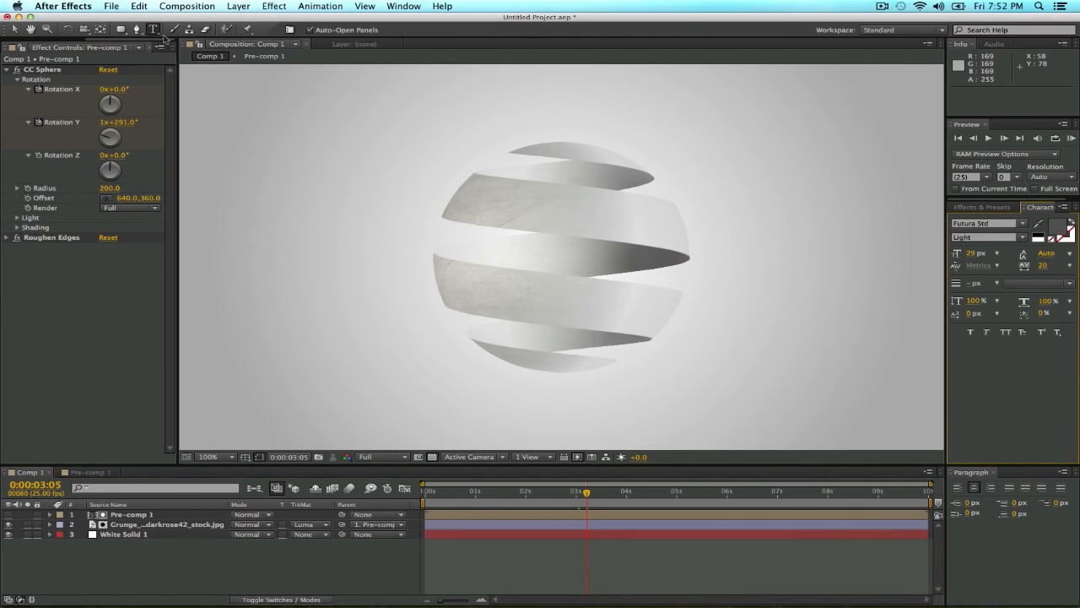
{"action": "left_click", "coordinate": [483, 398]}
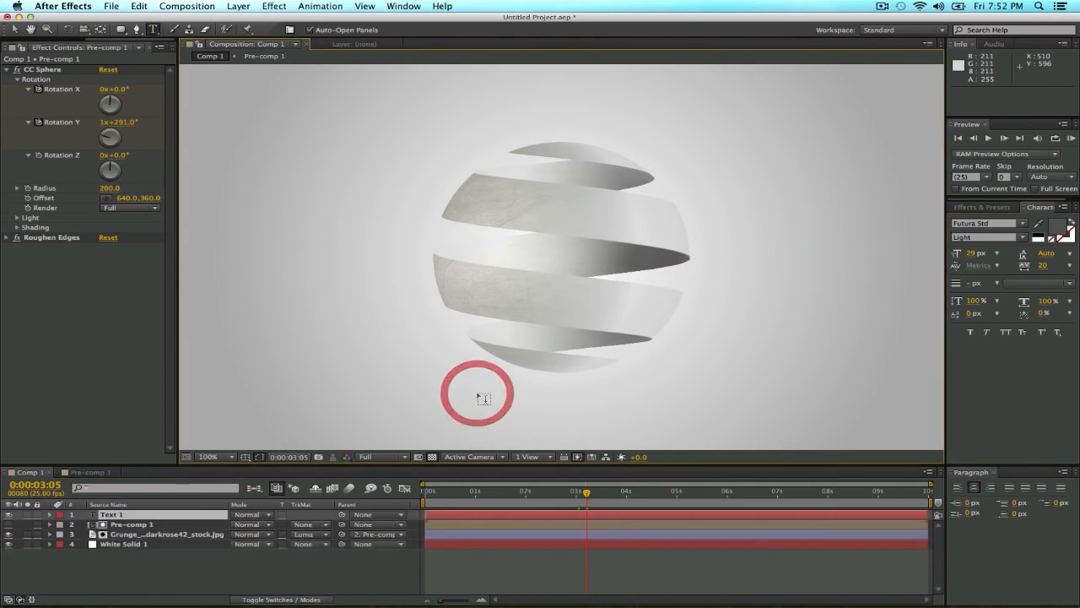
{"action": "type", "text": "Sim "}
{"action": "type", "text": "licity"}
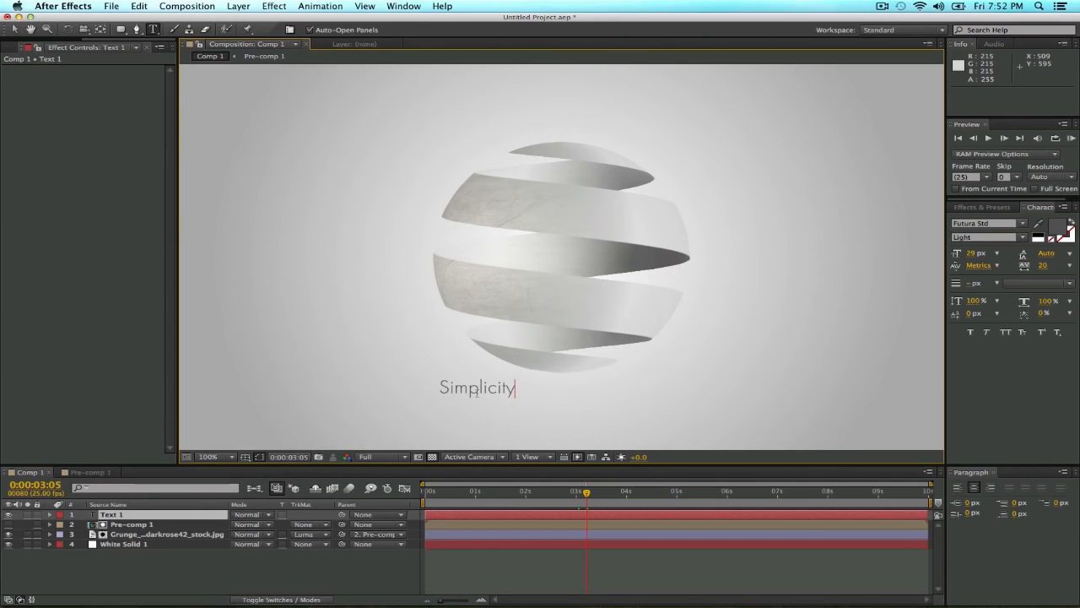
Format the Simplicity text as Futura Std Bold at 42 px and move it centrally beneath the sphere, to about 651, 615.
{"action": "key", "text": "super+a"}
{"action": "left_click", "coordinate": [1023, 238]}
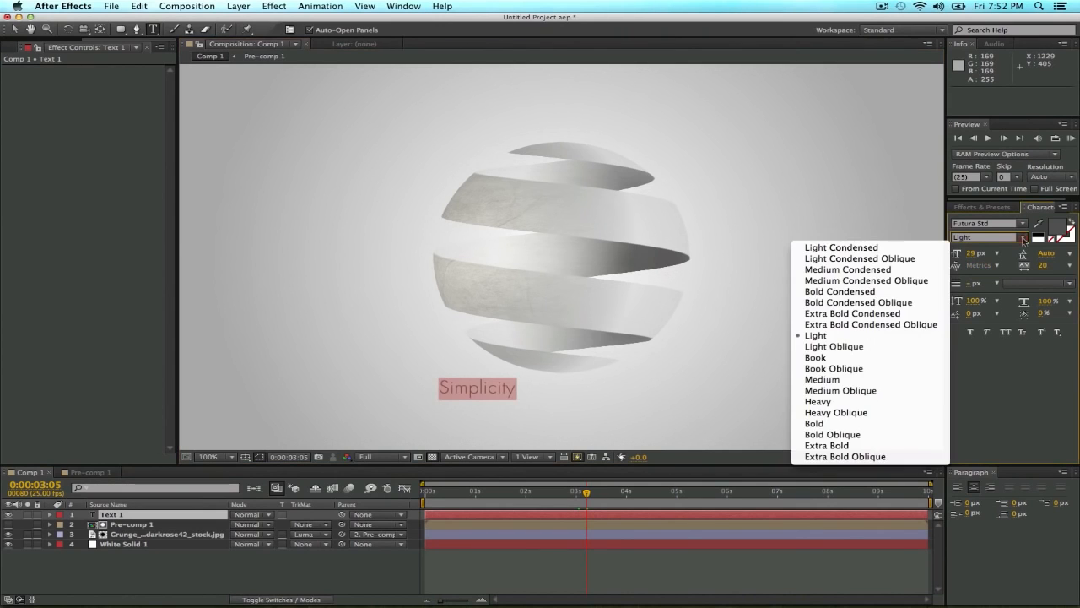
{"action": "left_click", "coordinate": [893, 424]}
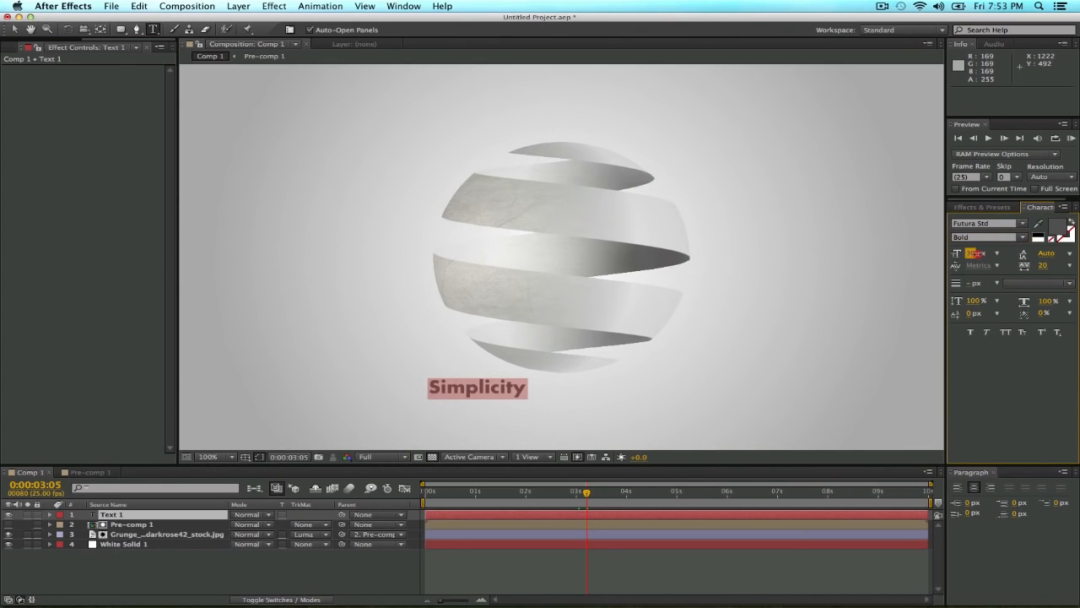
{"action": "left_click_drag", "start_coordinate": [975, 255], "coordinate": [1013, 255]}
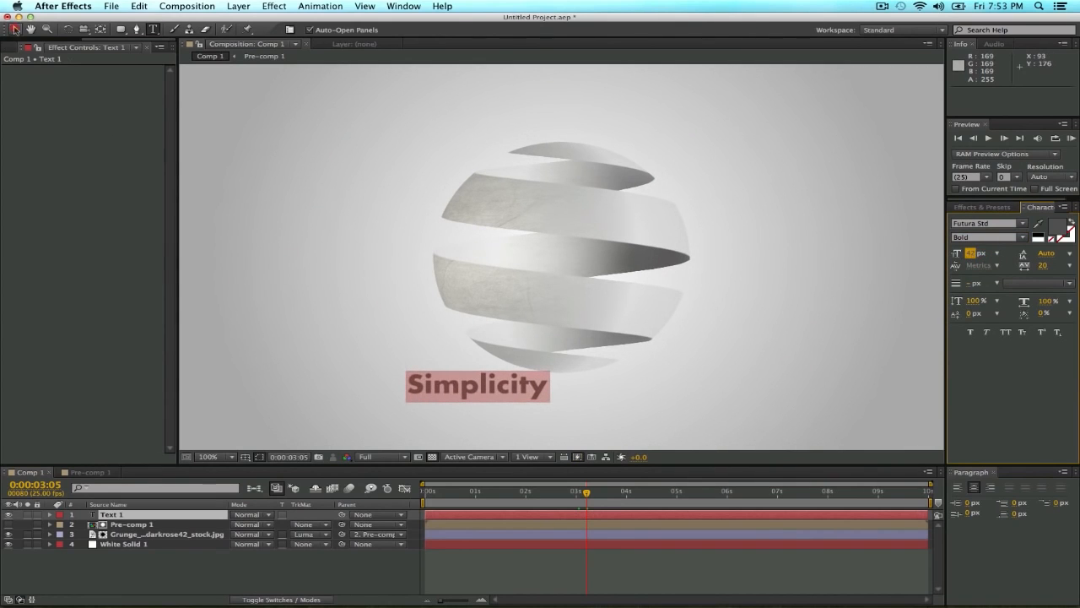
{"action": "left_click", "coordinate": [14, 30]}
{"action": "left_click_drag", "start_coordinate": [458, 388], "coordinate": [547, 395]}
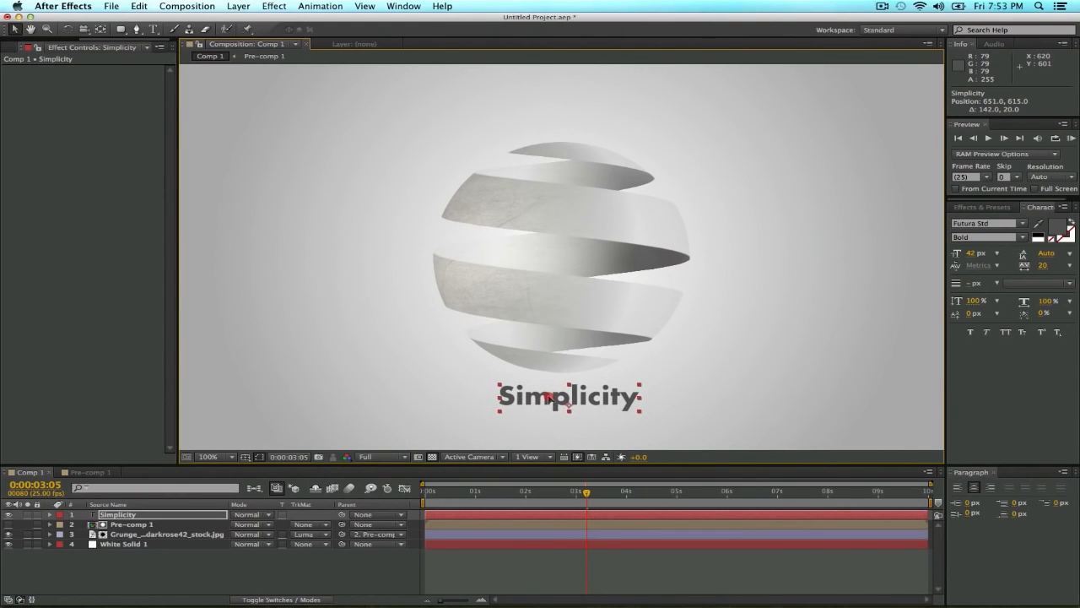
Duplicate the Simplicity text layer, place the copy directly beneath at about 651, 659, and change its text to "makes it better".
{"action": "key", "text": "super+d"}
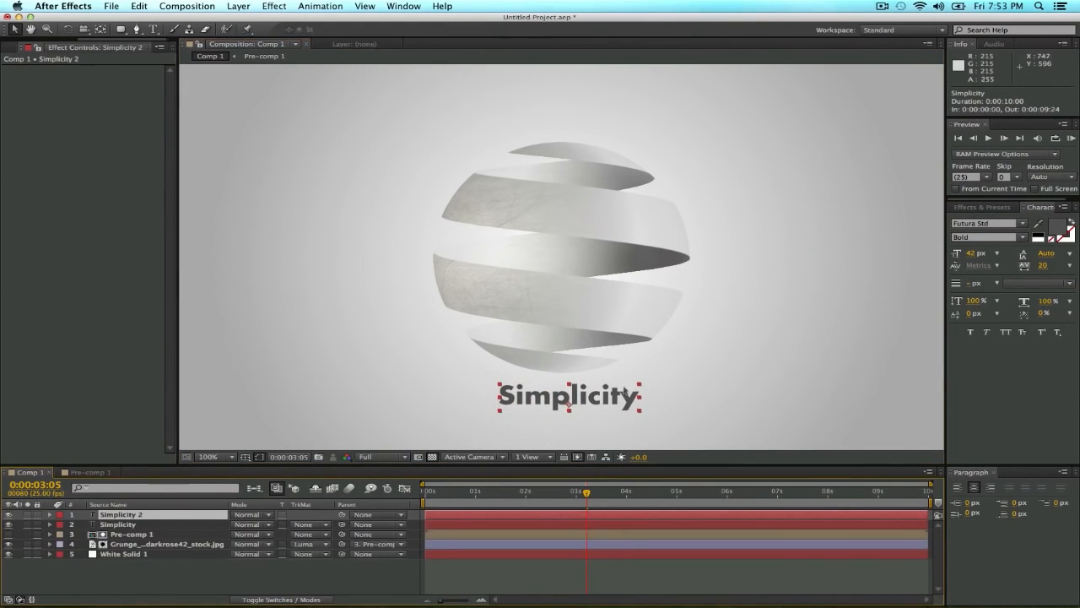
{"action": "left_click_drag", "start_coordinate": [625, 393], "coordinate": [534, 421]}
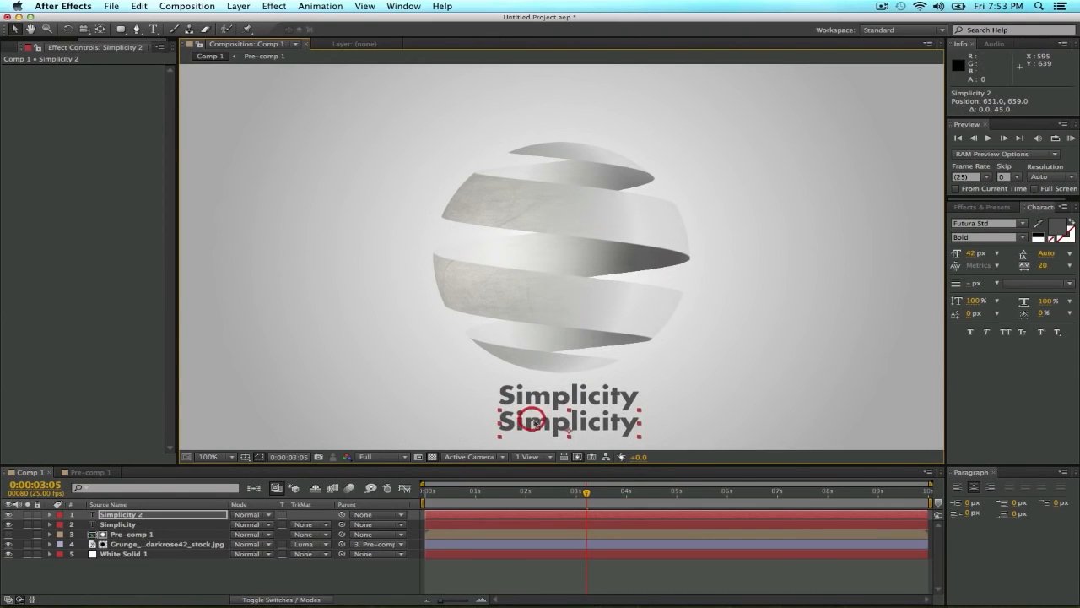
{"action": "double_click", "coordinate": [533, 421]}
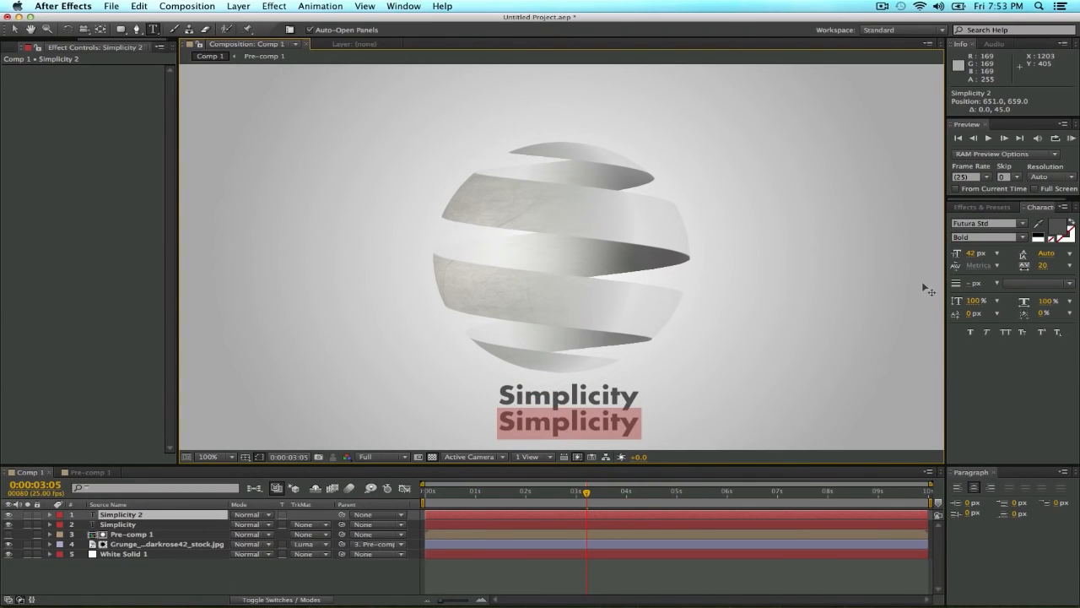
{"action": "type", "text": "make it"}
{"action": "key", "text": "BackSpace"}
{"action": "key", "text": "BackSpace"}
{"action": "key", "text": "BackSpace"}
{"action": "type", "text": "s it better"}
Format the "makes it better" line as Futura Std Light at 29 px and move it closer beneath Simplicity.
{"action": "key", "text": "shift+alt+Left"}
{"action": "key", "text": "shift+alt+Left"}
{"action": "key", "text": "shift+alt+Left"}
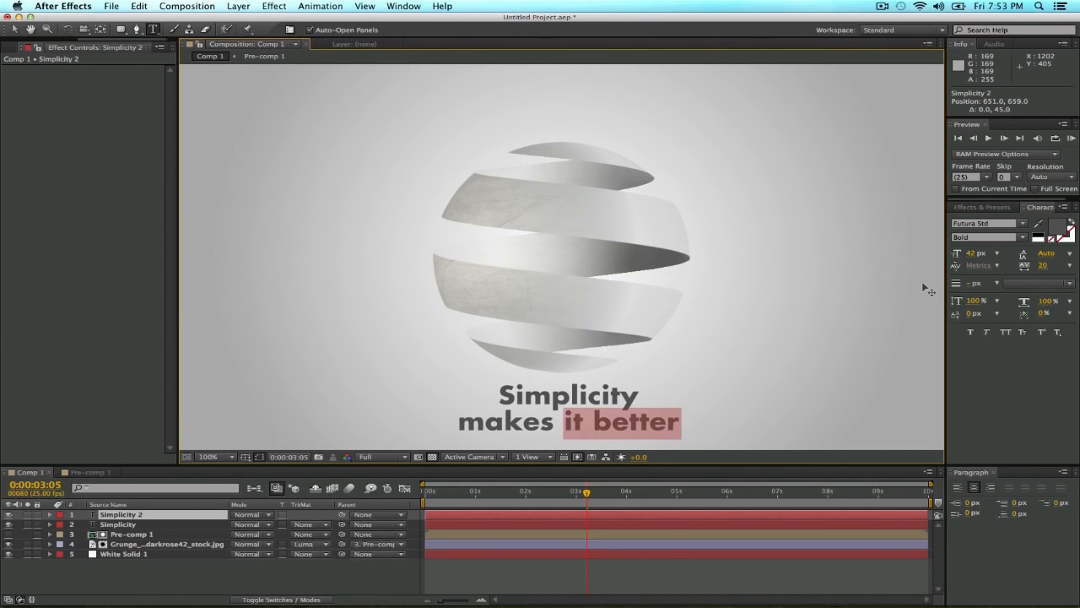
{"action": "left_click", "coordinate": [1022, 237]}
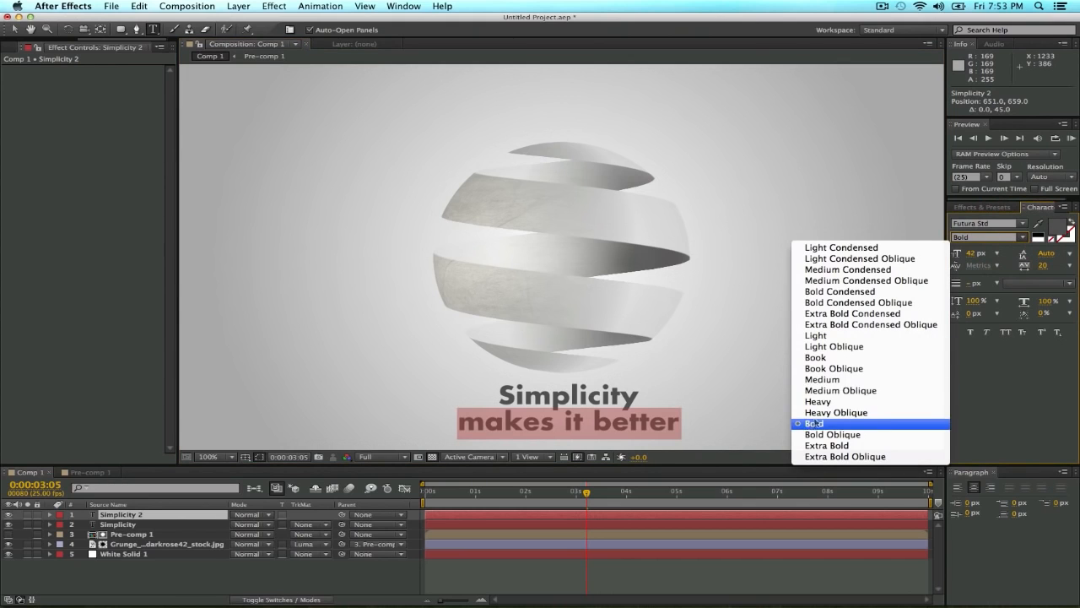
{"action": "left_click", "coordinate": [843, 337]}
{"action": "left_click_drag", "start_coordinate": [971, 258], "coordinate": [961, 255]}
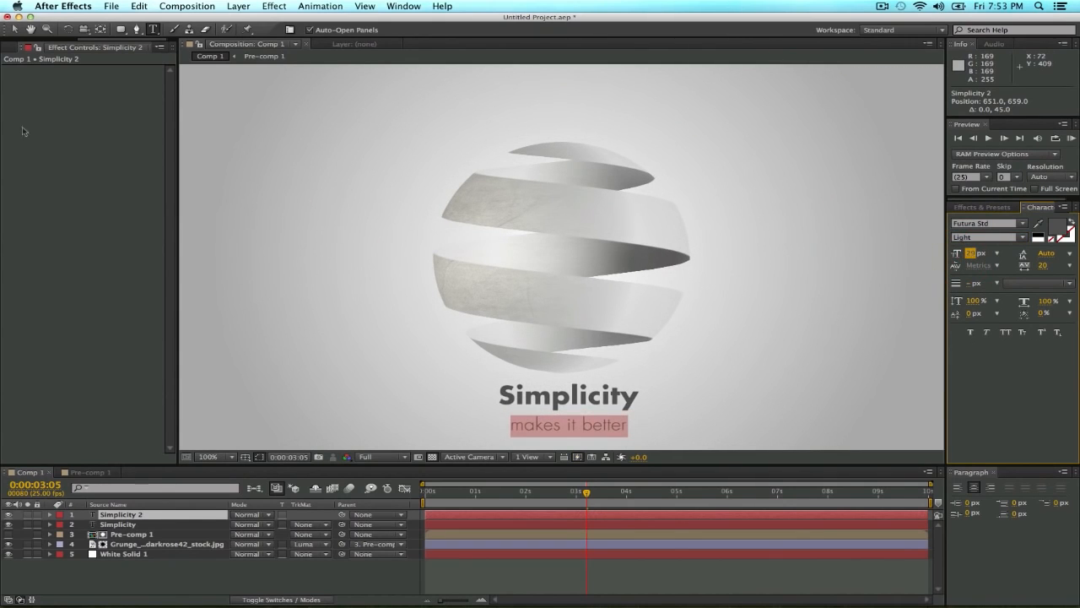
{"action": "left_click", "coordinate": [15, 32]}
{"action": "left_click_drag", "start_coordinate": [557, 427], "coordinate": [551, 420]}
{"action": "left_click", "coordinate": [322, 569]}
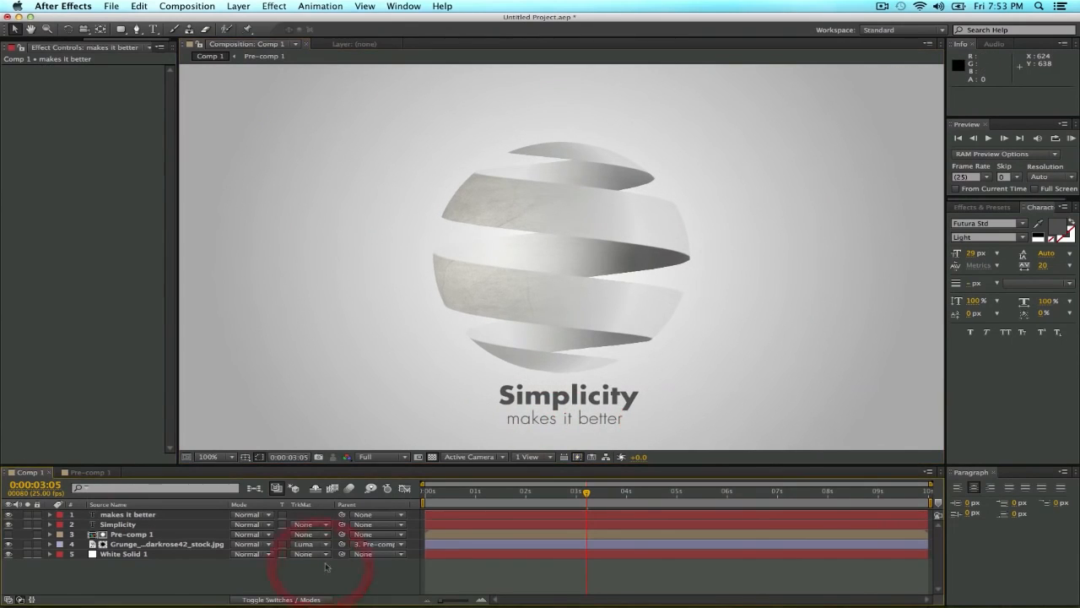
Set the "makes it better" tracking to 79 and align the line beneath Simplicity at about 647, 647.
{"action": "left_click", "coordinate": [579, 420]}
{"action": "left_click_drag", "start_coordinate": [1043, 267], "coordinate": [1078, 273]}
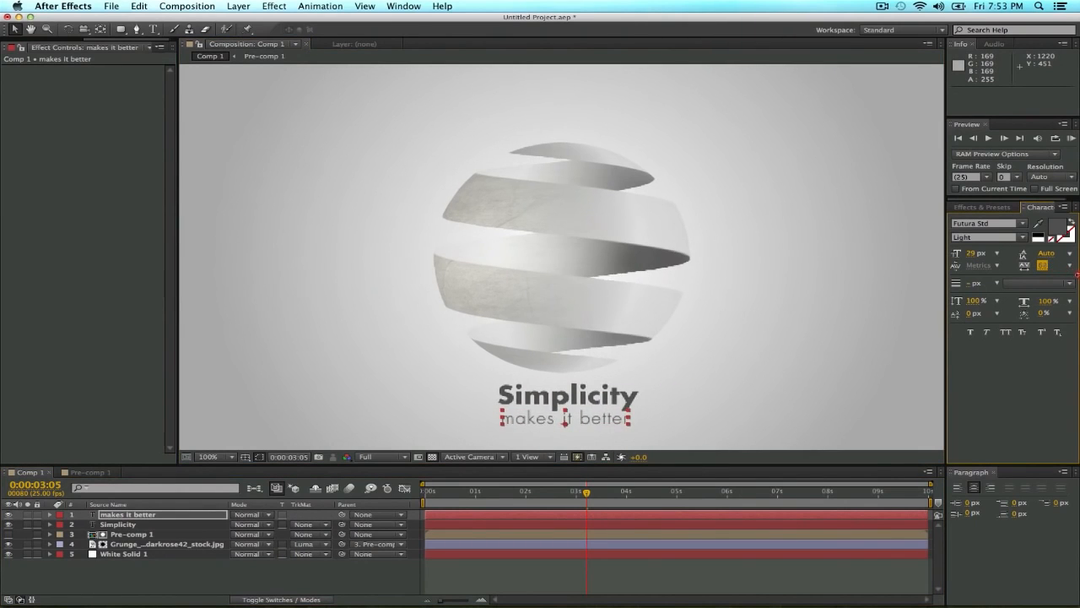
{"action": "key", "text": "shift+Up"}
{"action": "key", "text": "shift+Up"}
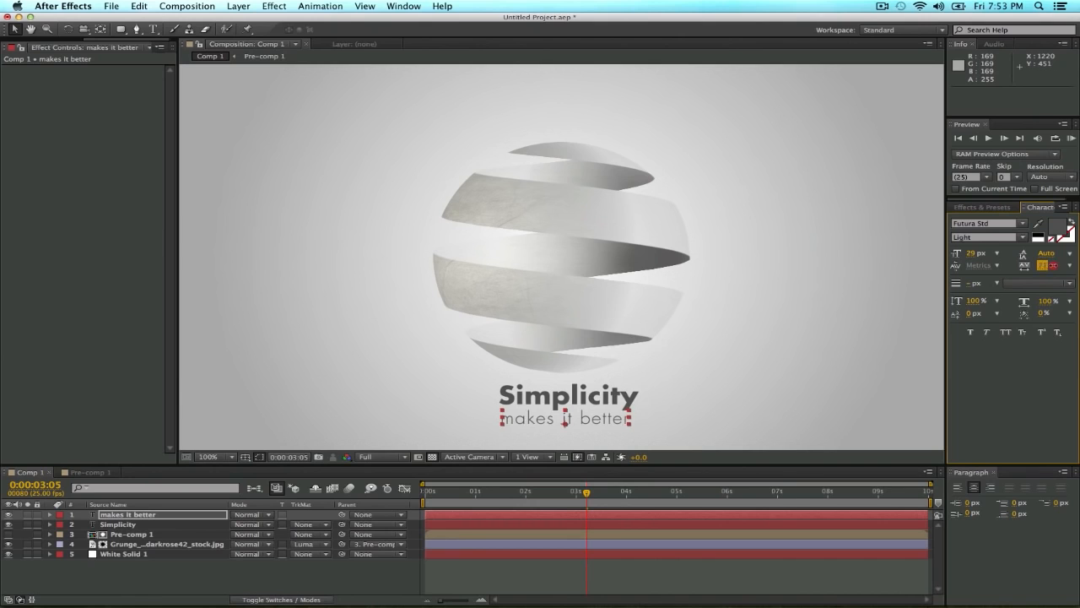
{"action": "left_click", "coordinate": [1058, 265]}
{"action": "left_click_drag", "start_coordinate": [529, 423], "coordinate": [531, 419]}
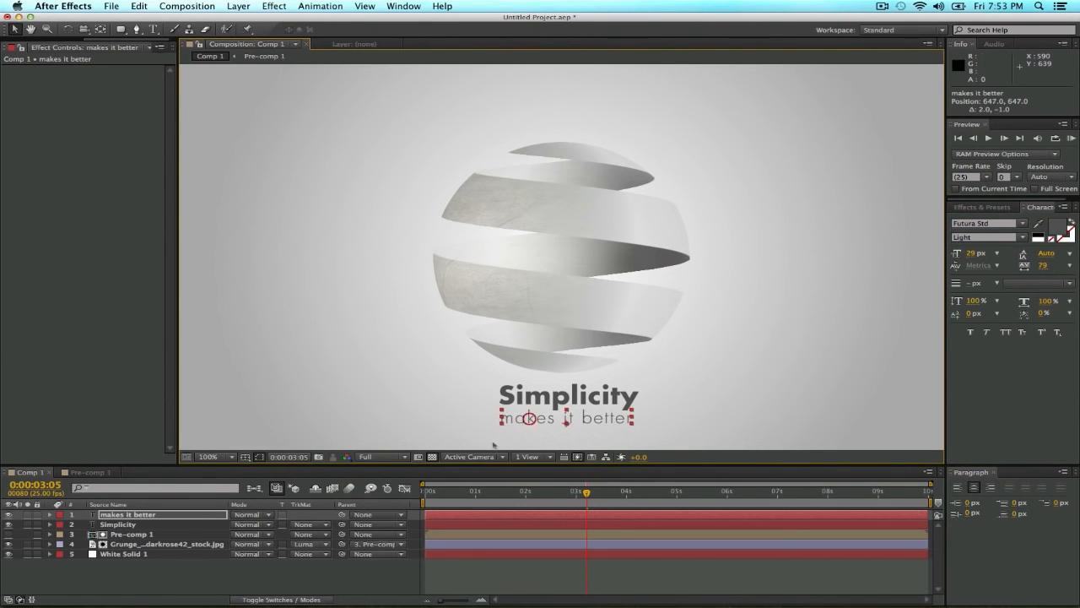
{"action": "left_click", "coordinate": [349, 571]}
{"action": "left_click_drag", "start_coordinate": [557, 424], "coordinate": [558, 420]}
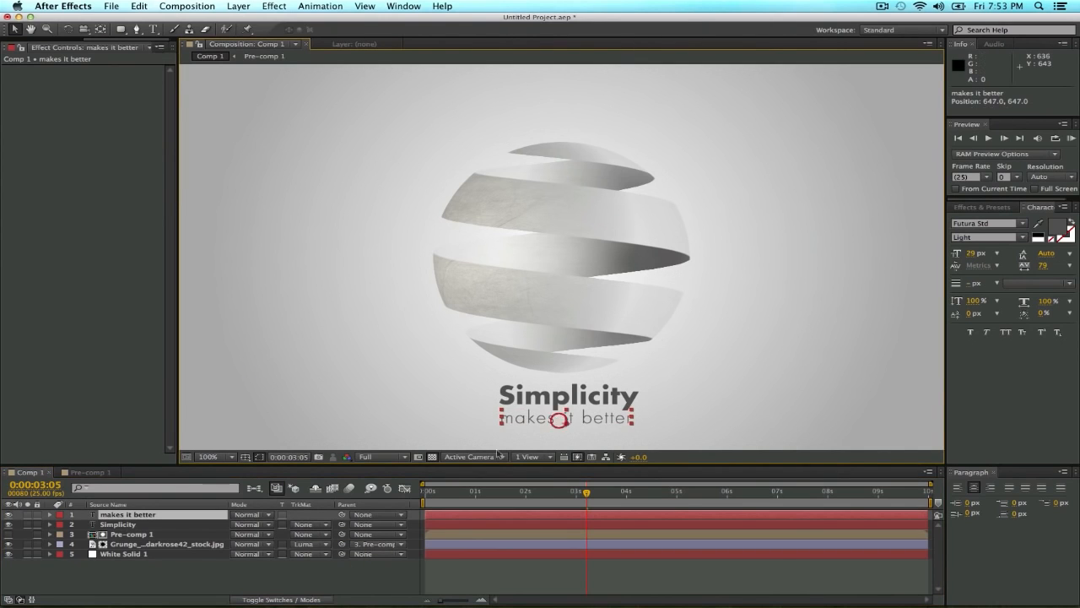
{"action": "left_click", "coordinate": [310, 575]}
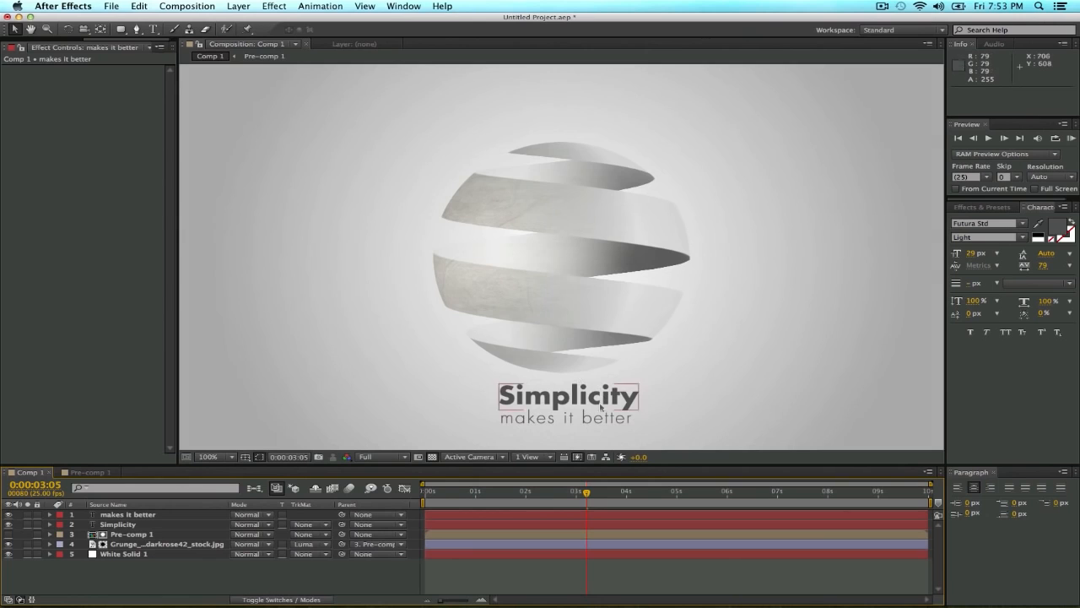
Reveal Pre-comp 1's keyframed properties and move the current time to 0:00:03:00.
{"action": "left_click_drag", "start_coordinate": [578, 494], "coordinate": [583, 493]}
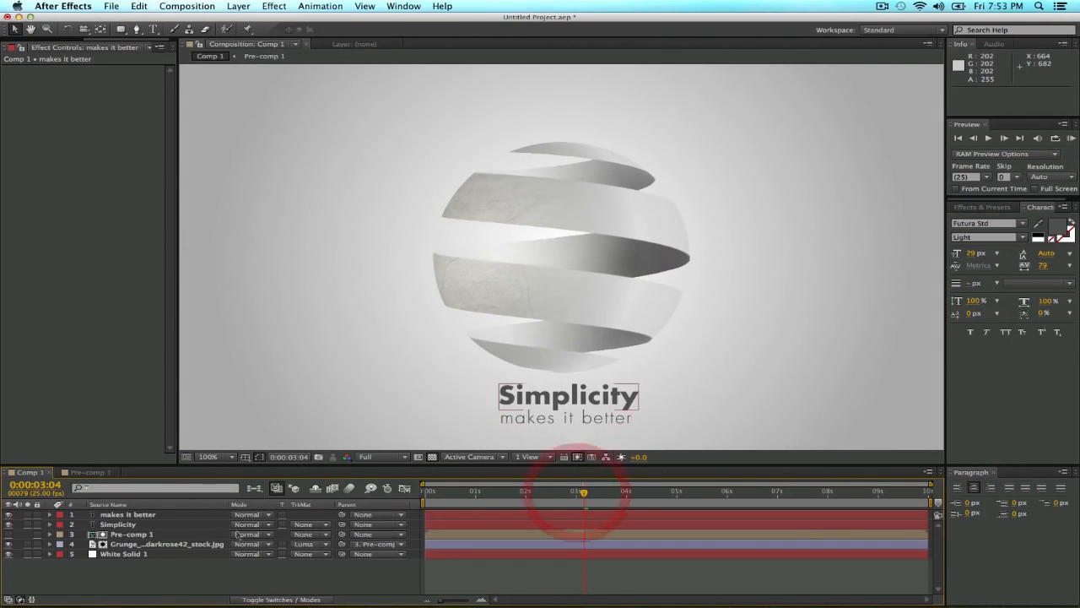
{"action": "left_click", "coordinate": [189, 534]}
{"action": "key", "text": "u"}
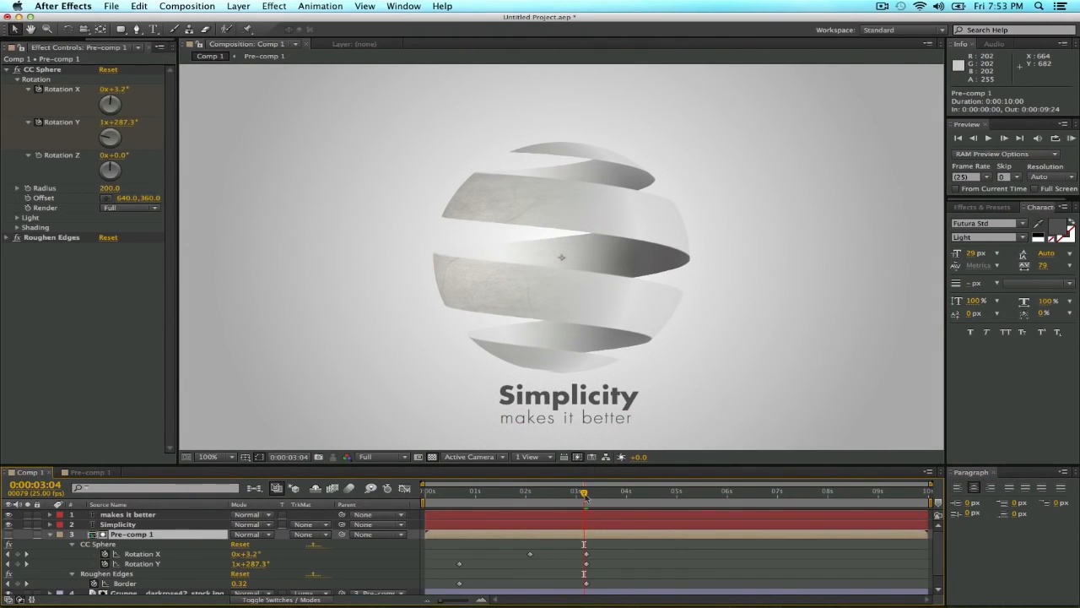
{"action": "left_click_drag", "start_coordinate": [586, 496], "coordinate": [578, 500]}
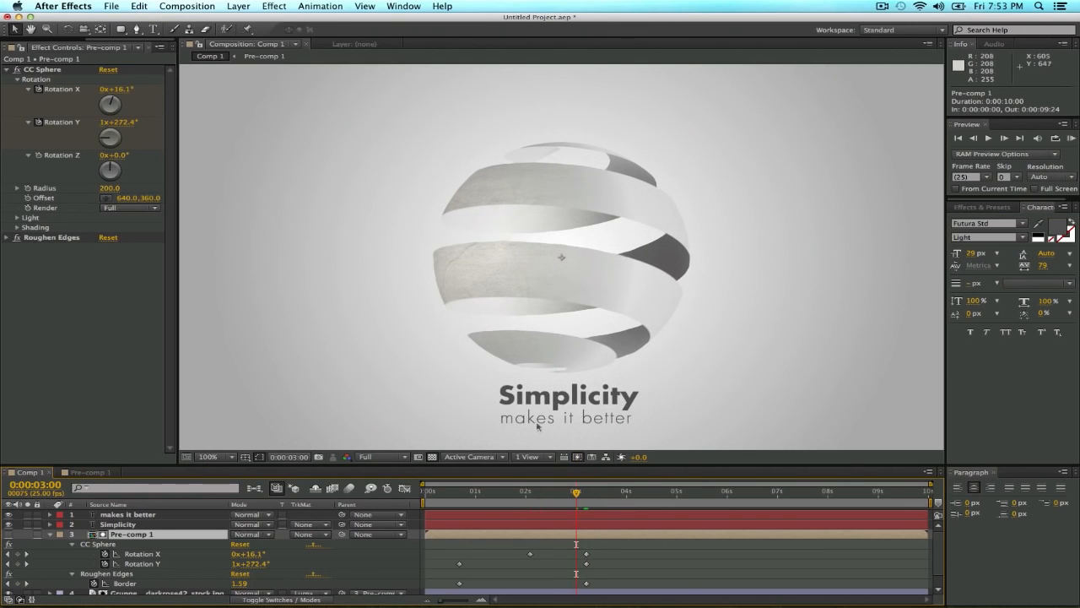
Move both text layers together slightly farther below the sphere, placing Simplicity at about 642, 628.
{"action": "left_click_drag", "start_coordinate": [594, 377], "coordinate": [597, 349]}
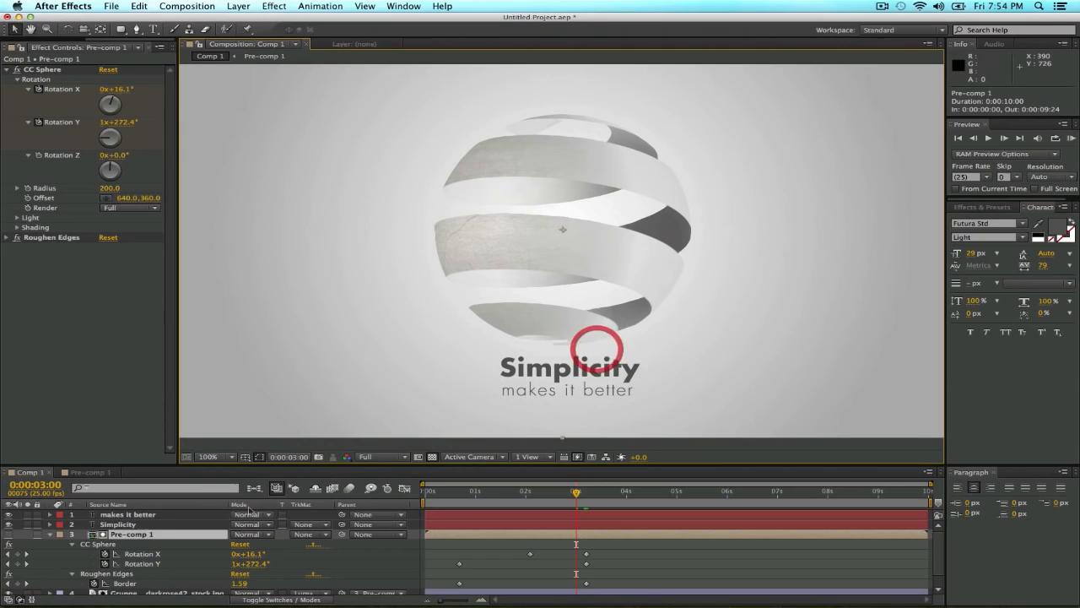
{"action": "left_click", "coordinate": [147, 524]}
{"action": "left_click", "coordinate": [152, 517], "text": "shift"}
{"action": "left_click_drag", "start_coordinate": [538, 370], "coordinate": [528, 387]}
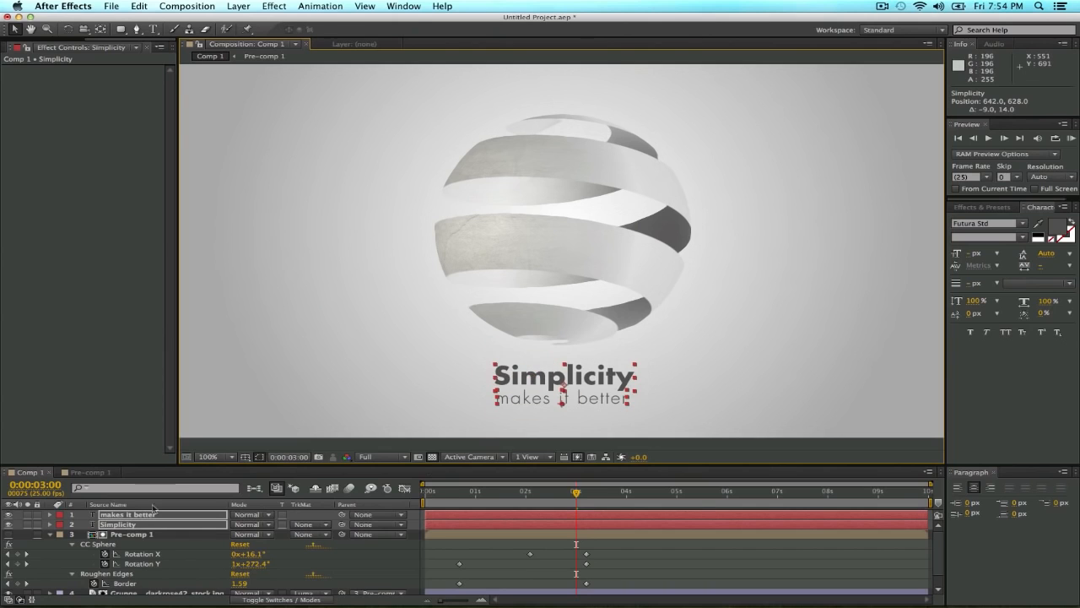
Set the Opacity of both text layers to 0% and add opacity keyframes at 0:00:03:00.
{"action": "left_click", "coordinate": [176, 515]}
{"action": "key", "text": "t"}
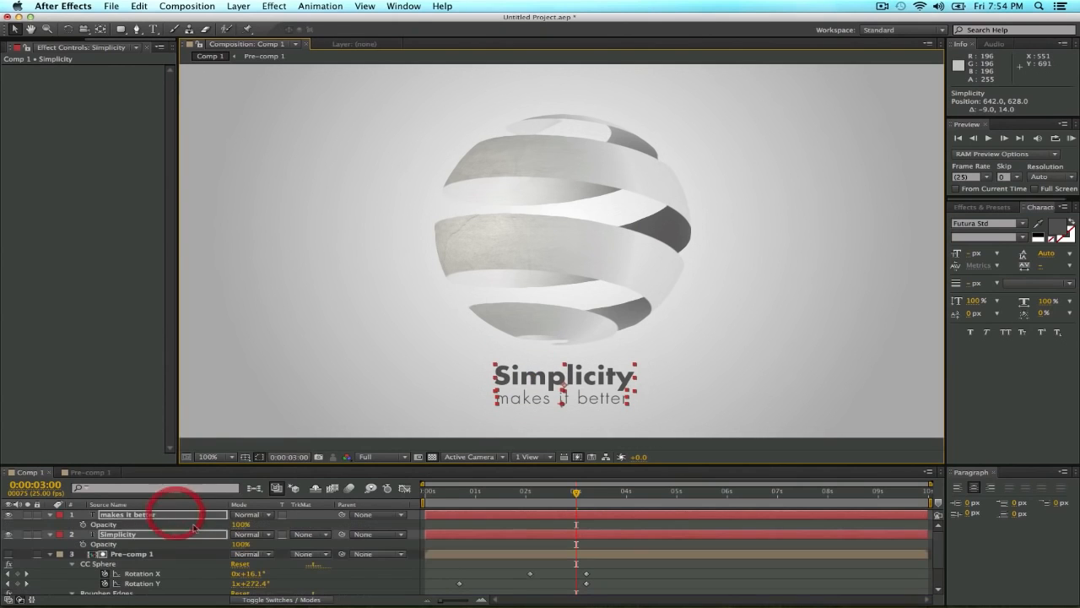
{"action": "left_click", "coordinate": [239, 525]}
{"action": "type", "text": "0"}
{"action": "key", "text": "Return"}
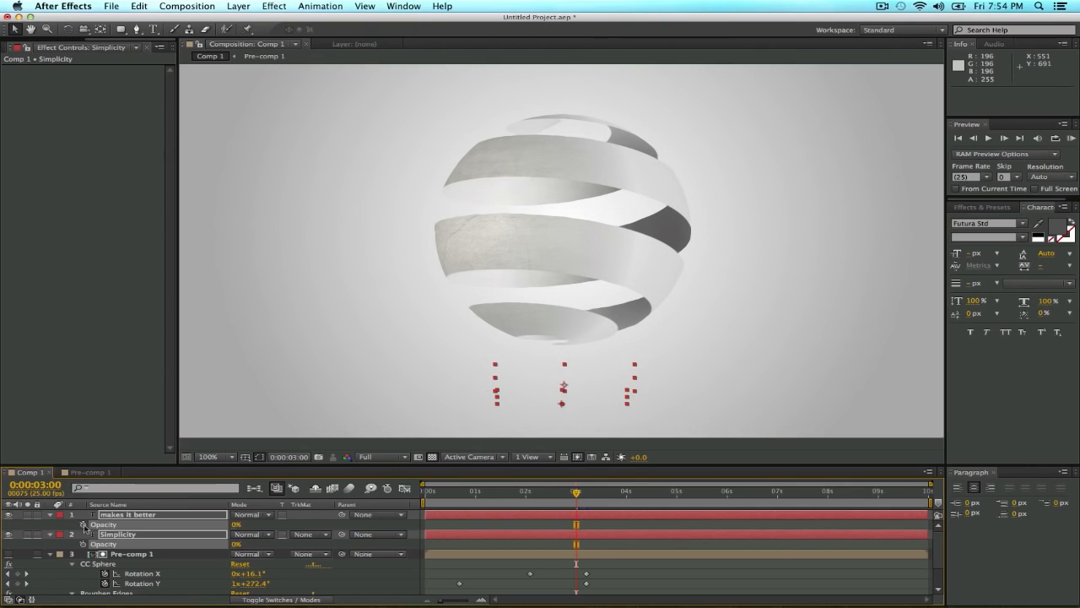
{"action": "left_click", "coordinate": [82, 524]}
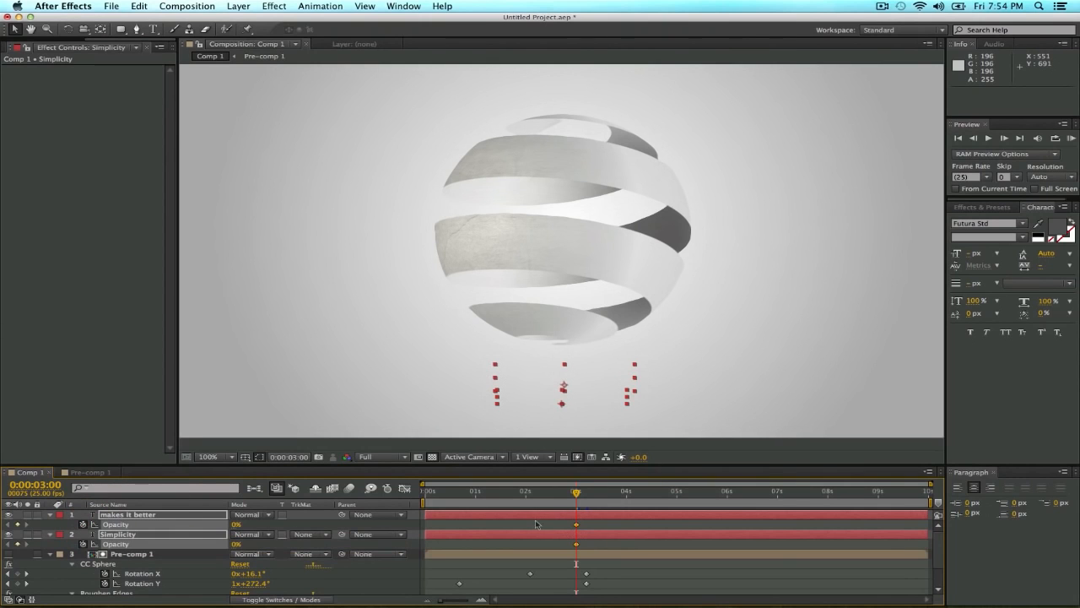
Keyframe the Opacity of both text layers at 100% at 0:00:03:18 for a fade-in.
{"action": "left_click_drag", "start_coordinate": [576, 493], "coordinate": [603, 496]}
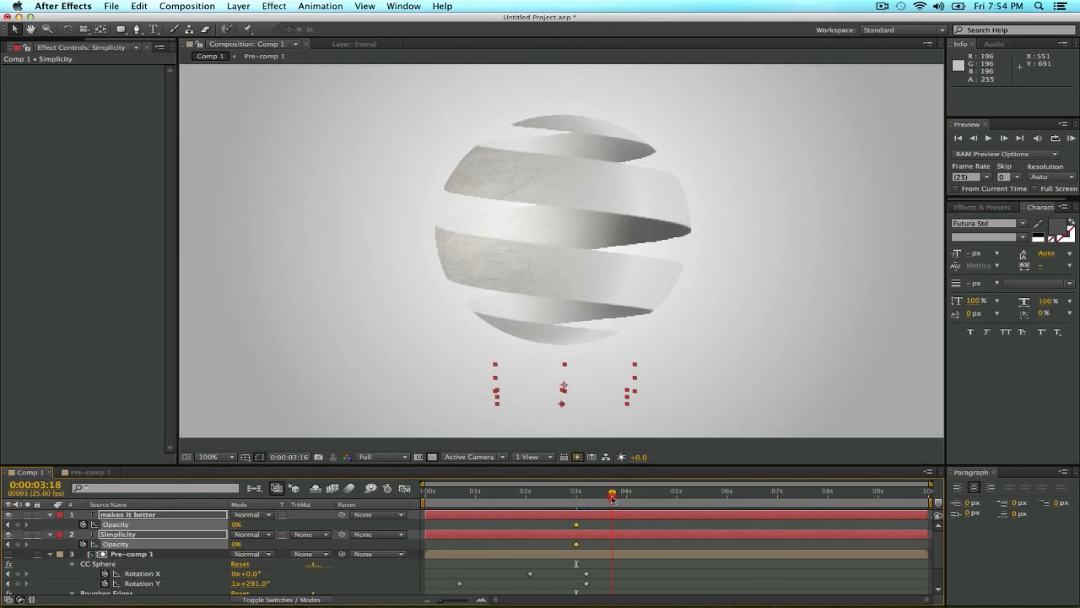
{"action": "left_click", "coordinate": [237, 524]}
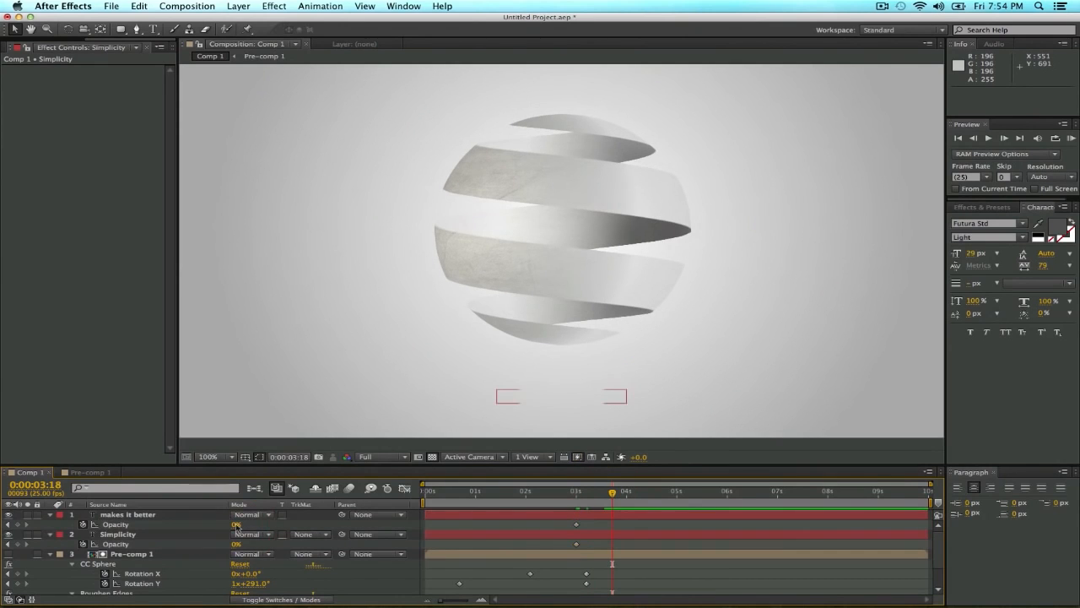
{"action": "left_click", "coordinate": [199, 514]}
{"action": "left_click", "coordinate": [198, 534], "text": "shift"}
{"action": "left_click", "coordinate": [238, 524]}
{"action": "type", "text": "100"}
{"action": "key", "text": "Return"}
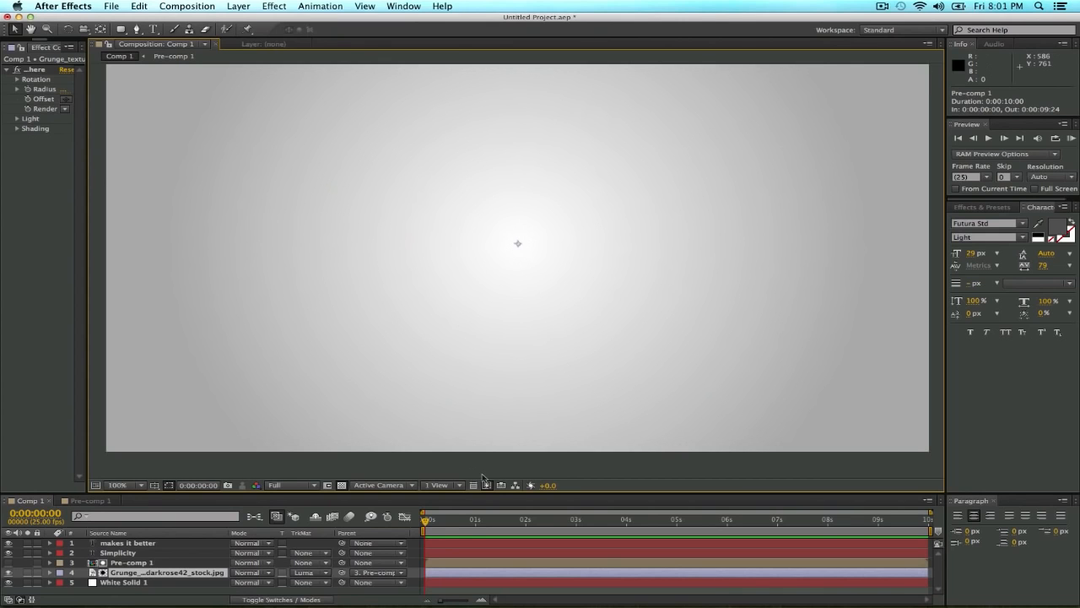
Preview the complete logo animation from the start and scrub to 0:00:03:19.
{"action": "key", "text": "space"}
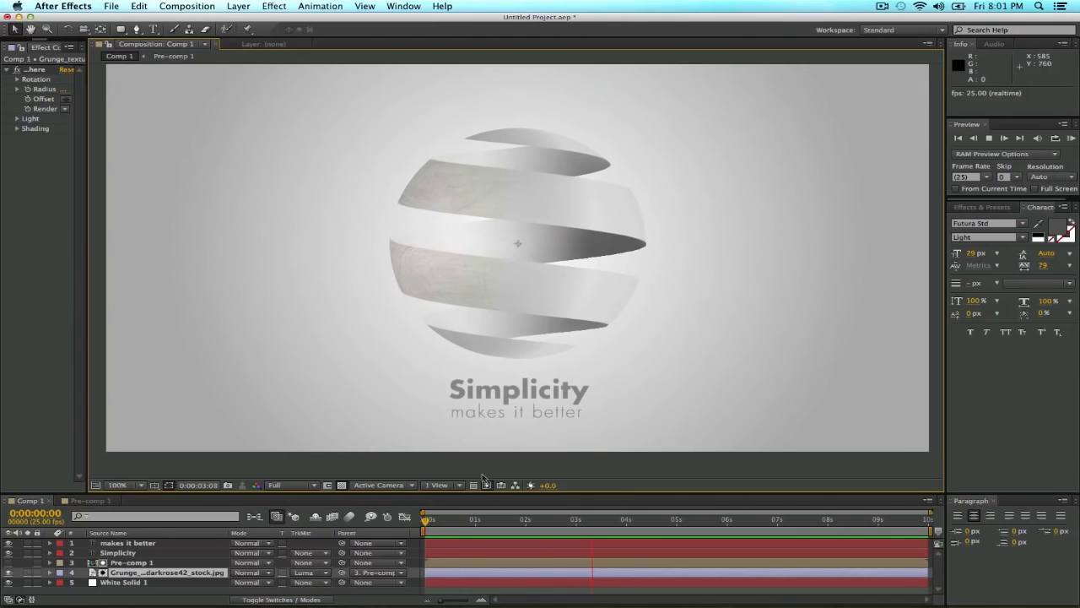
{"action": "key", "text": "space"}
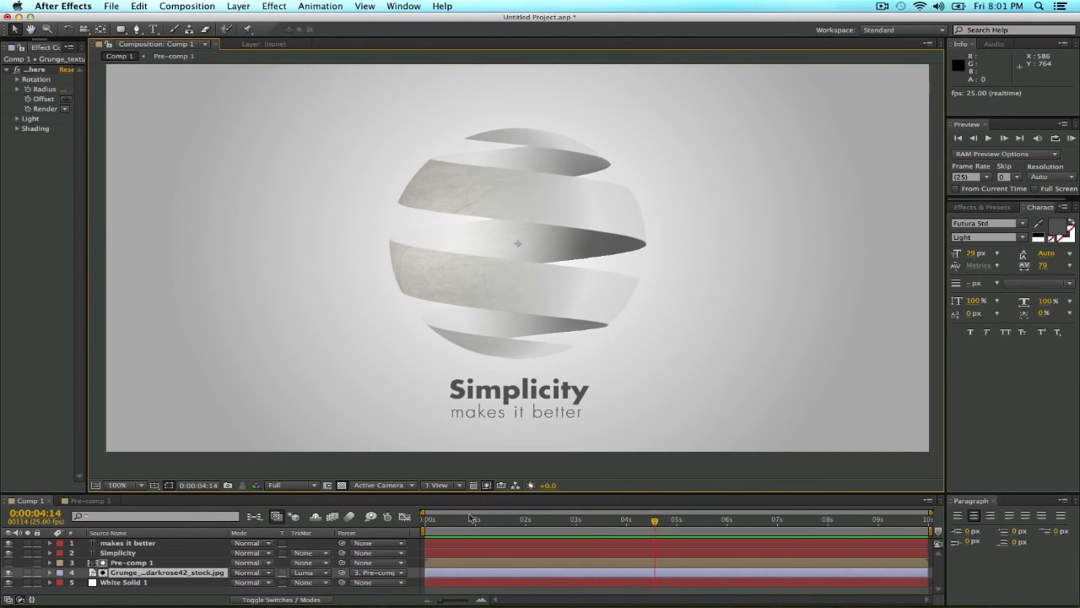
{"action": "left_click", "coordinate": [462, 515]}
{"action": "left_click_drag", "start_coordinate": [435, 520], "coordinate": [425, 520]}
{"action": "key", "text": "space"}
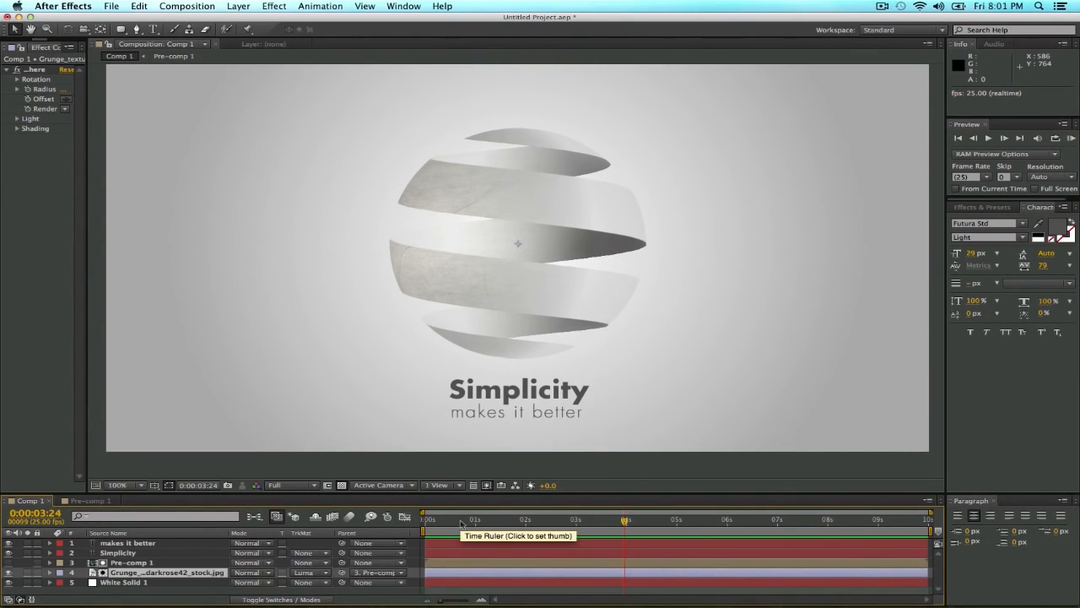
{"action": "left_click_drag", "start_coordinate": [460, 523], "coordinate": [603, 528]}
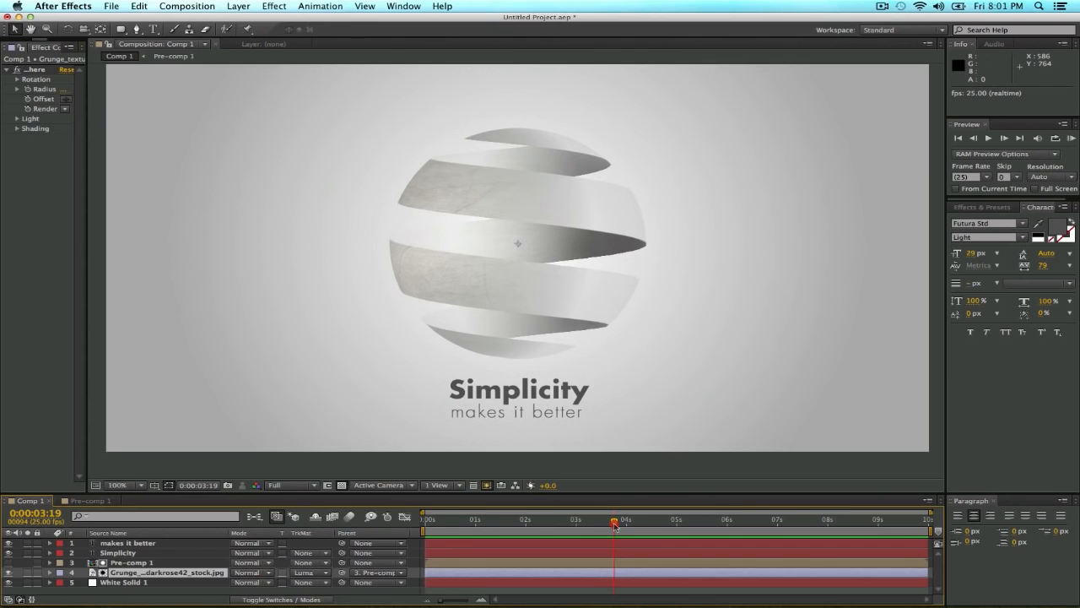
Widen the effect settings area and expand the Light and Shading groups of the grunge texture's CC Sphere.
{"action": "left_click_drag", "start_coordinate": [86, 382], "coordinate": [219, 393]}
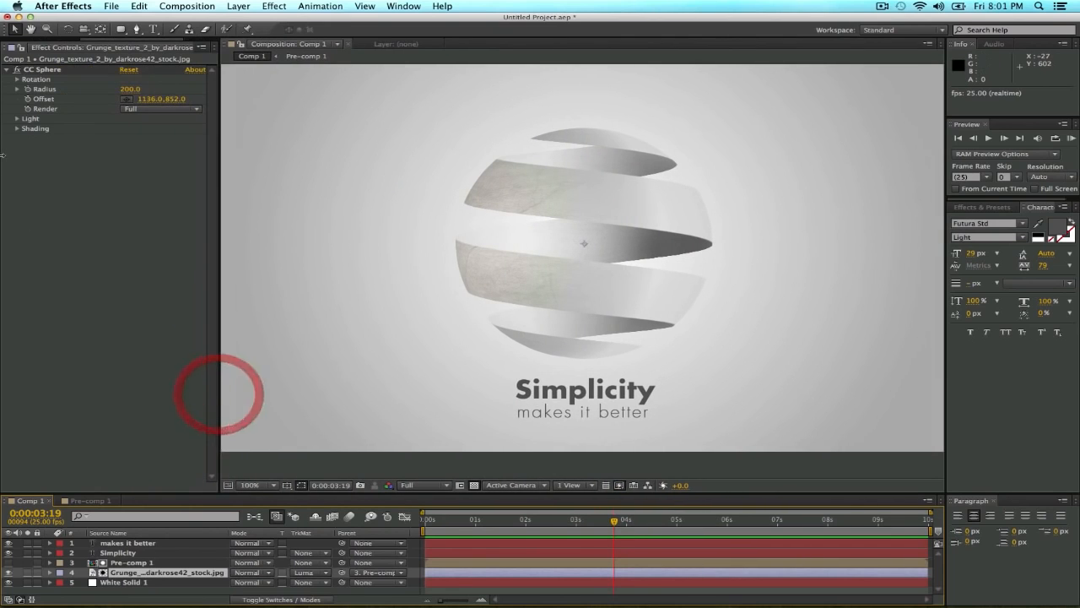
{"action": "left_click", "coordinate": [17, 119]}
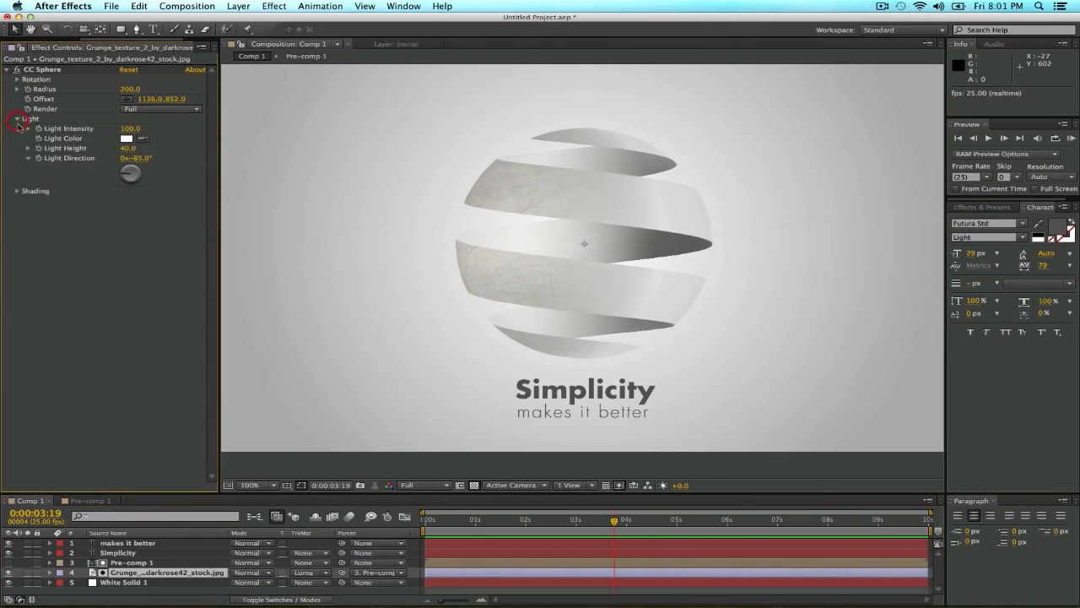
{"action": "left_click", "coordinate": [17, 192]}
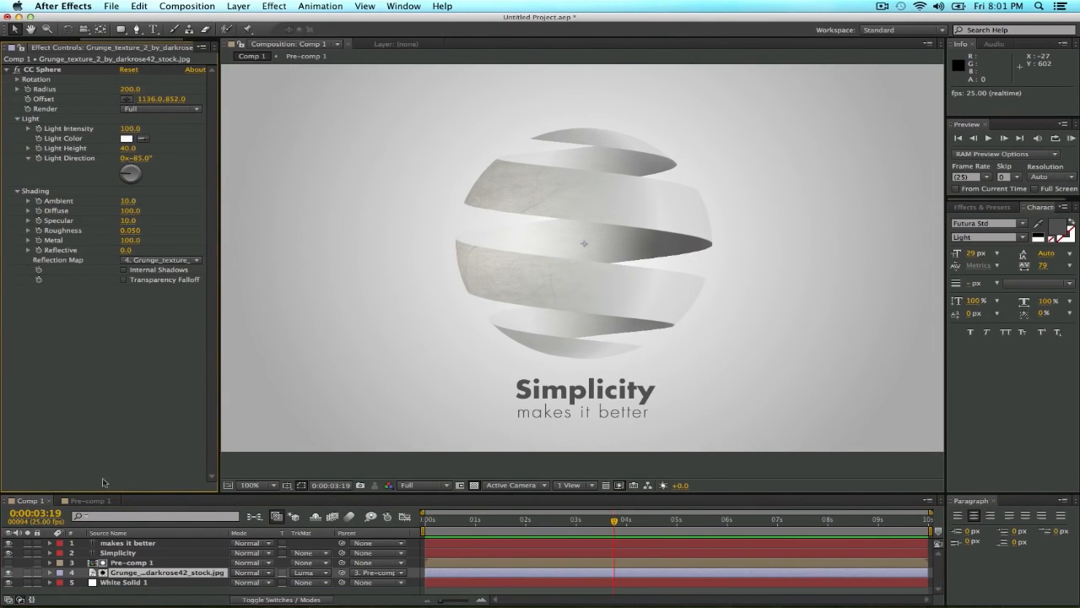
Give the timeline more height and select the Pre-comp 1 layer to review its effects.
{"action": "left_click_drag", "start_coordinate": [120, 492], "coordinate": [120, 450]}
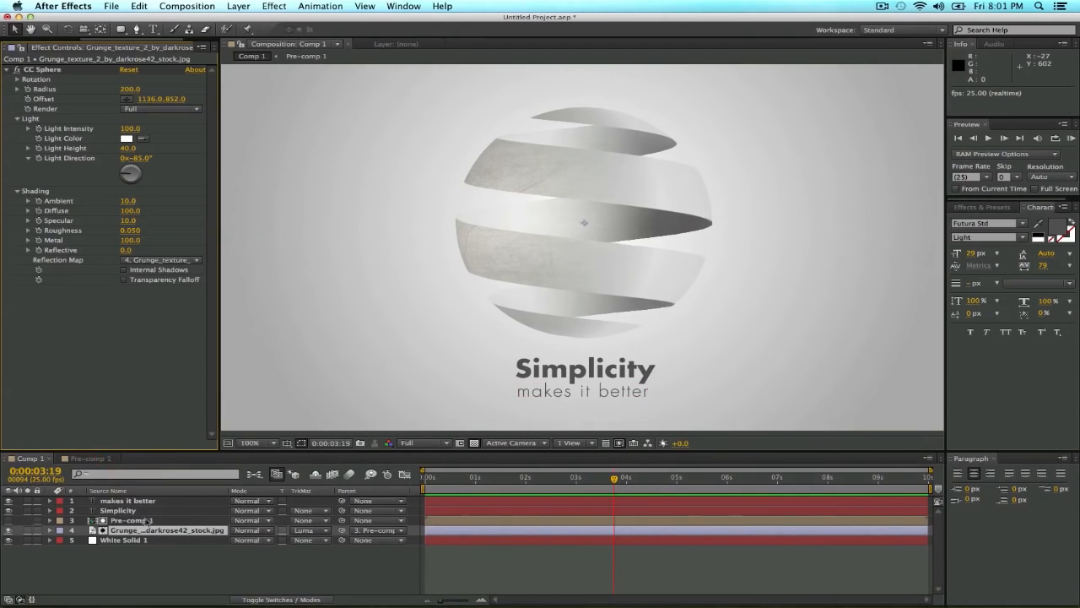
{"action": "left_click", "coordinate": [150, 521]}
{"action": "left_click", "coordinate": [158, 530]}
{"action": "left_click", "coordinate": [158, 520]}
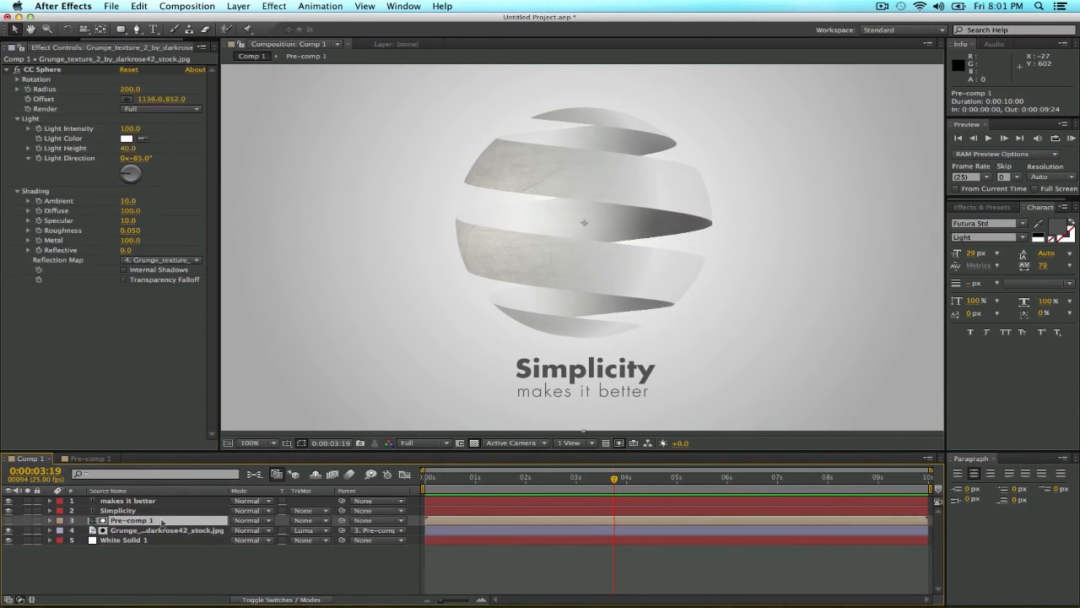